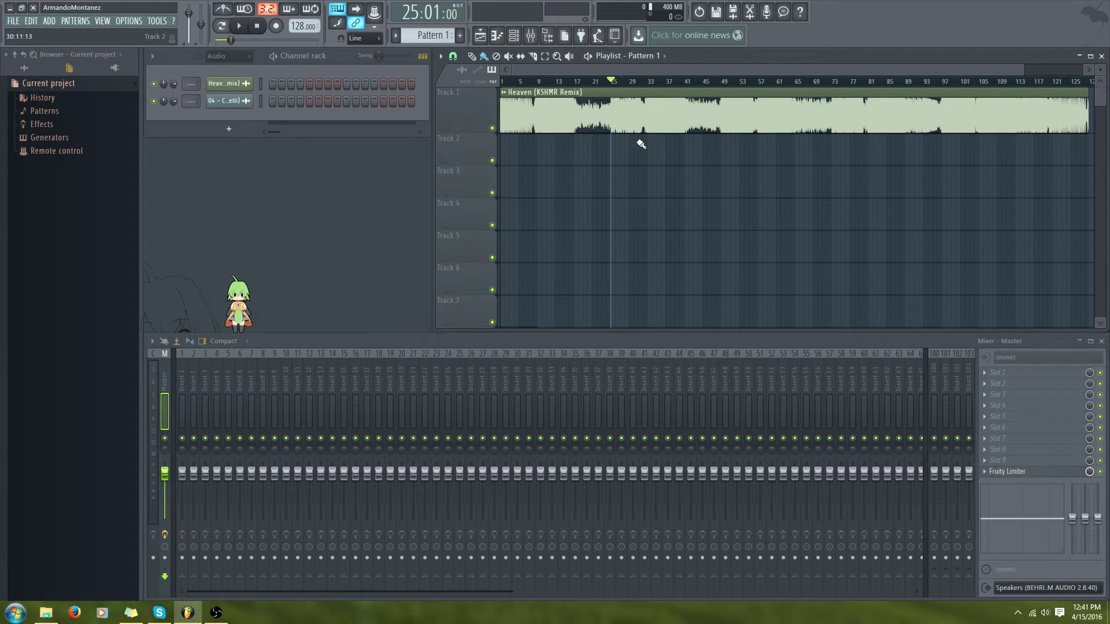
Place a Pattern 1 clip at bar 1 of Track 2 and repeat it in eight-bar blocks along the full Heaven remix
scroll(644, 166, down, 3)
click(523, 249)
mouse_move(526, 253)
mouse_down()
mouse_move(523, 87)
mouse_move(515, 185)
mouse_up()
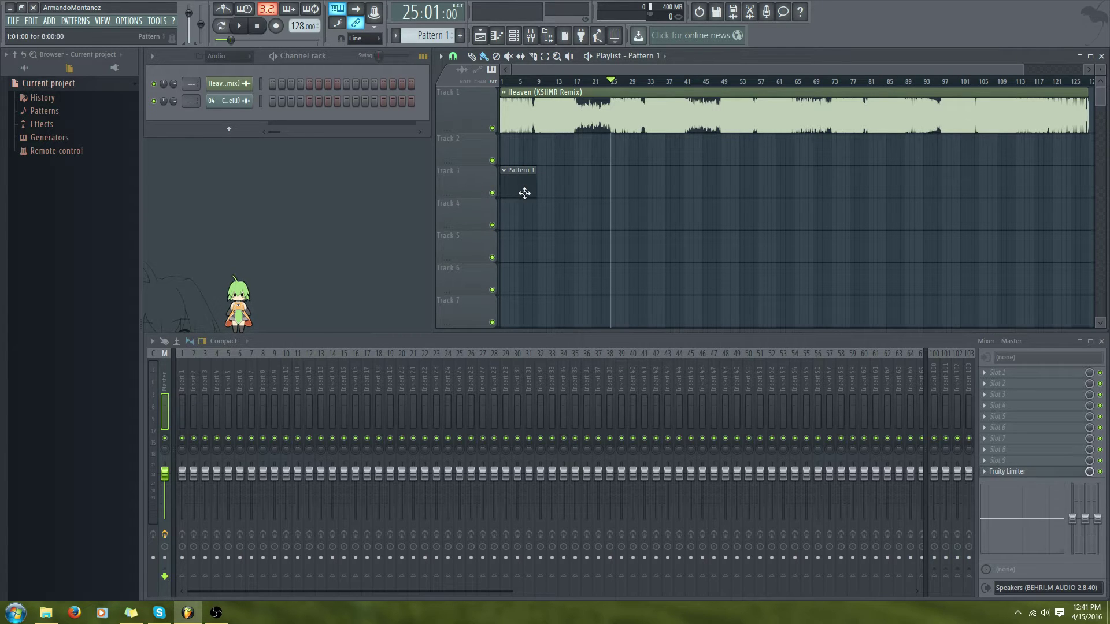
drag(519, 165, 519, 146)
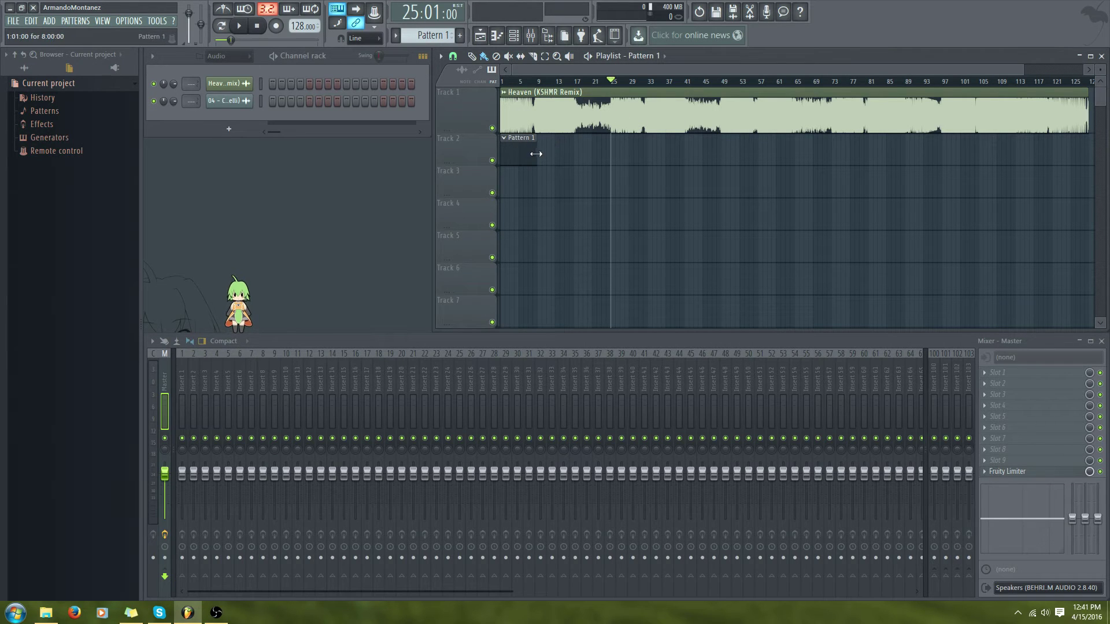
drag(514, 159, 1064, 155)
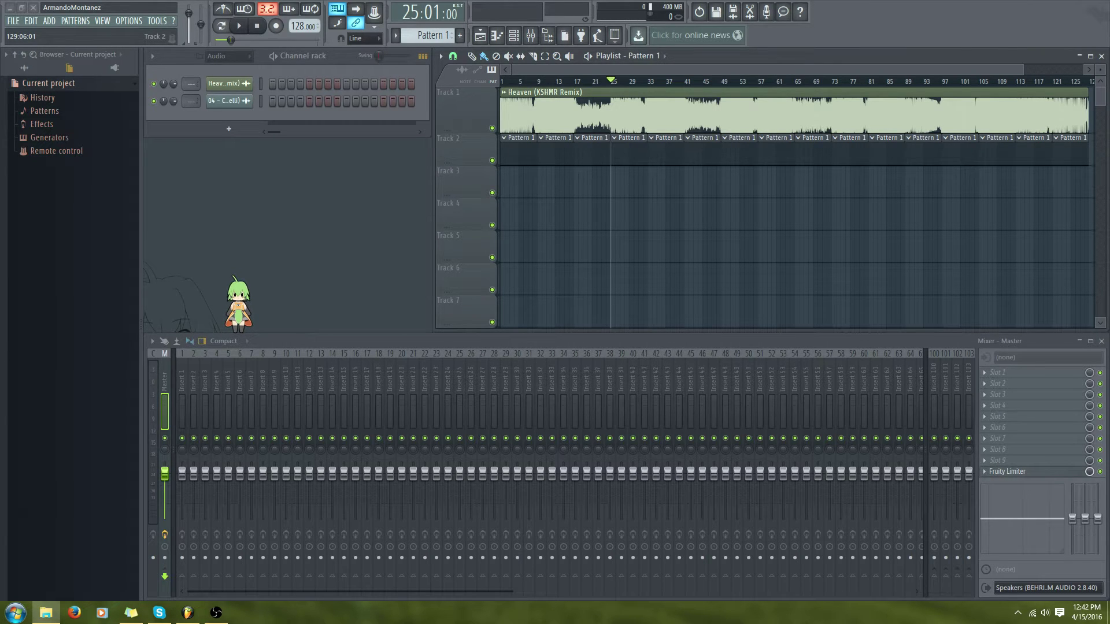
Import the 02 - Power Trip (Extended Mix) audio into the playlist and position it on Track 3 starting at bar 1
drag(915, 225, 501, 216)
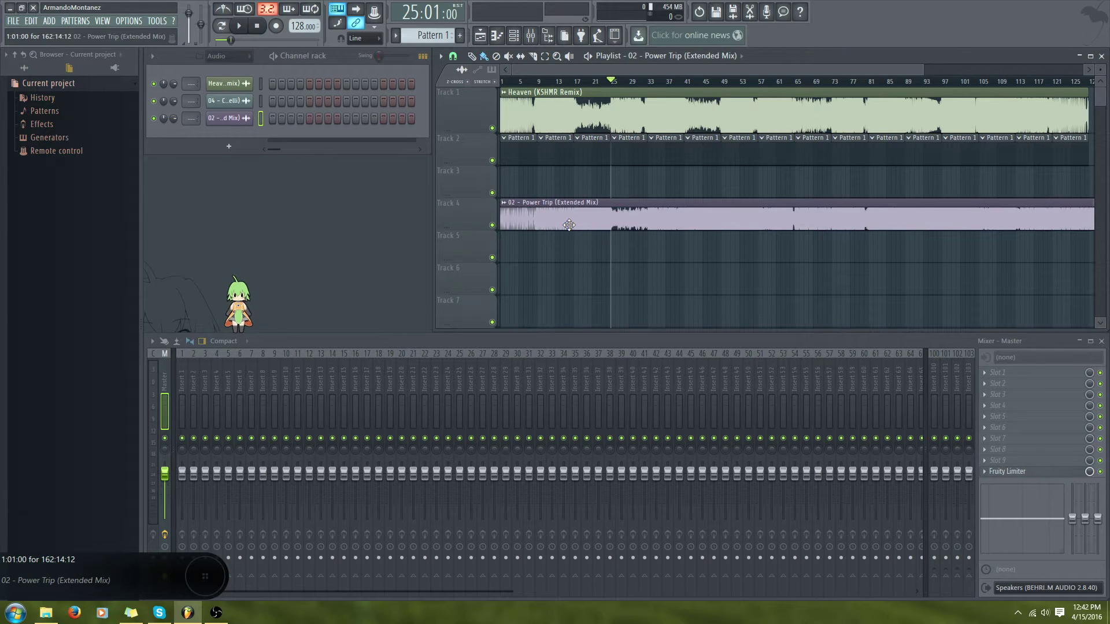
drag(569, 225, 560, 192)
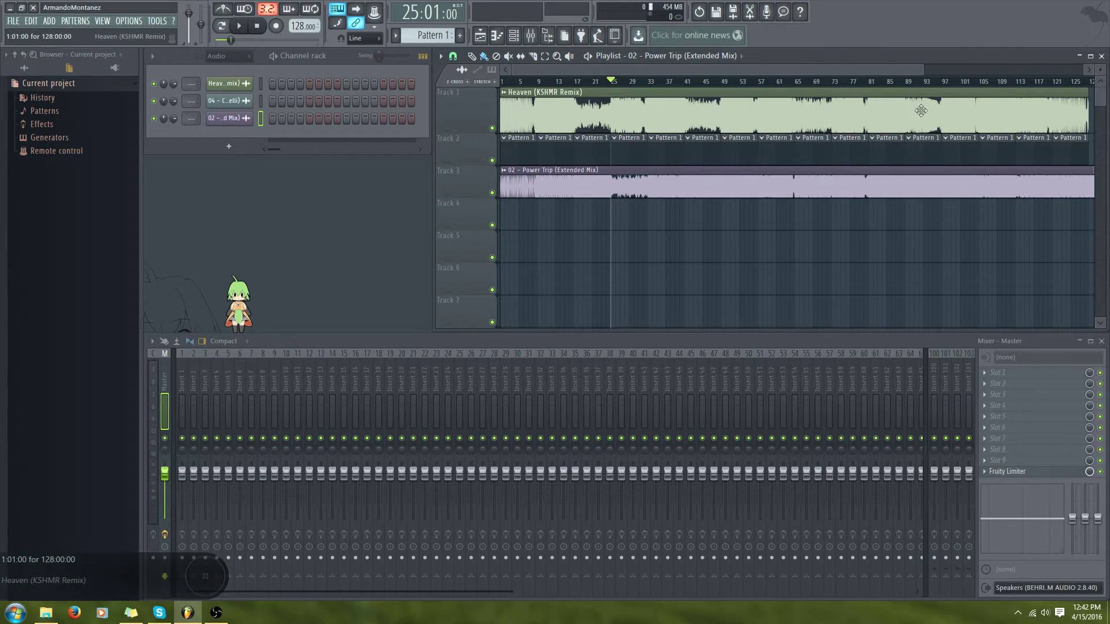
Delete the Pattern 1 clip at bar 65 on Track 2, then put it back in the same spot
drag(924, 68, 821, 69)
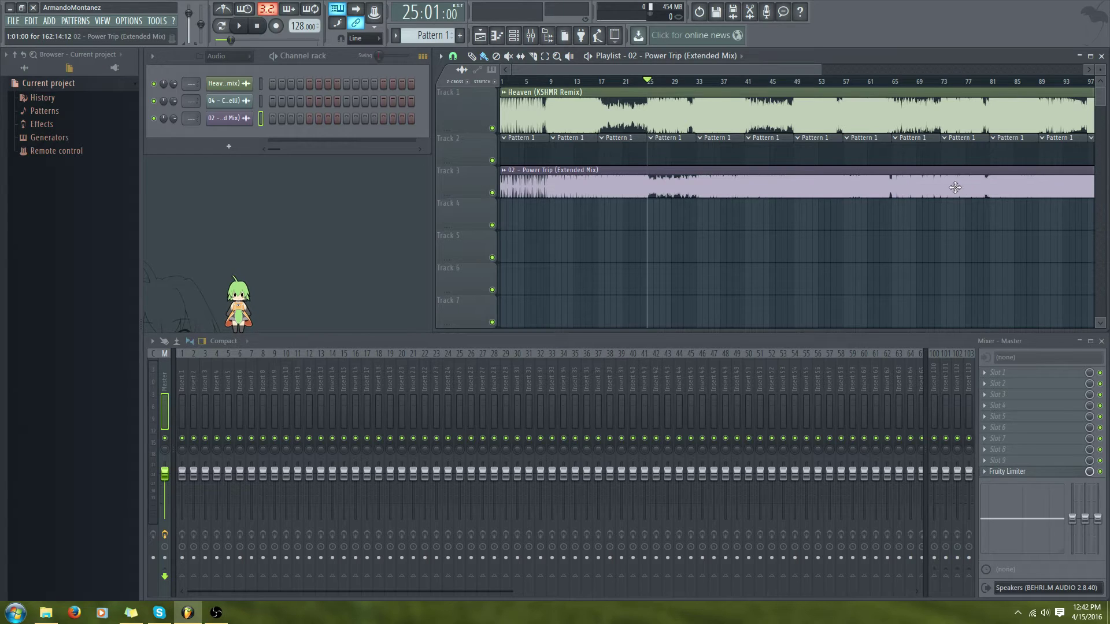
right_click(911, 149)
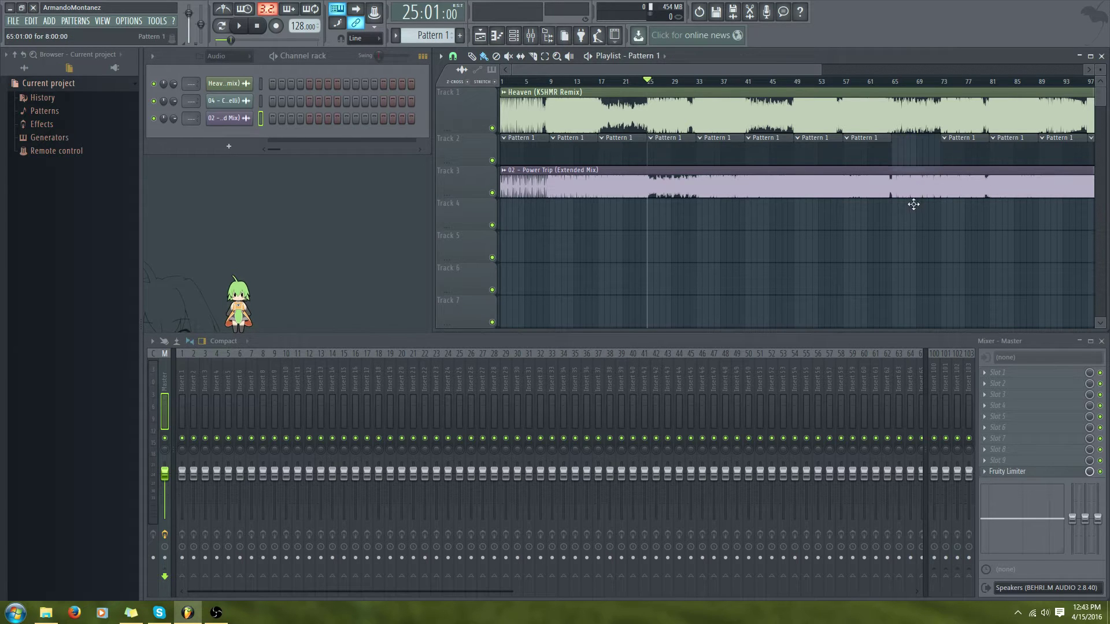
mouse_move(909, 149)
mouse_down()
mouse_move(907, 139)
mouse_move(911, 153)
mouse_up()
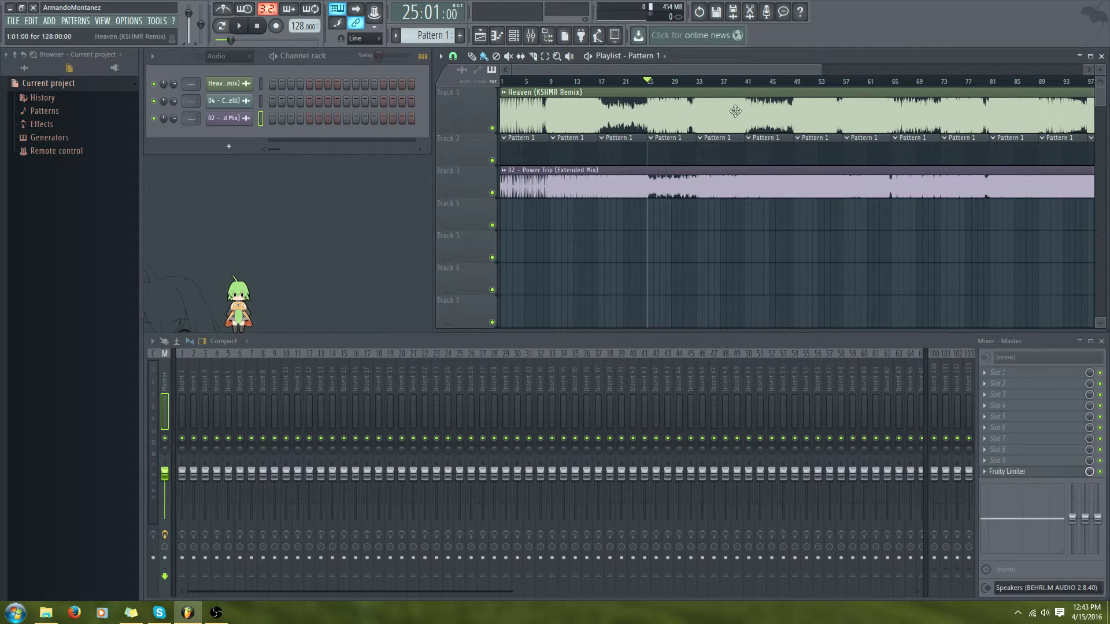
Compare both songs from start to end against the eight-bar Pattern 1 blocks
drag(694, 67, 938, 74)
mouse_move(721, 152)
mouse_down()
mouse_move(723, 198)
mouse_move(717, 143)
mouse_up()
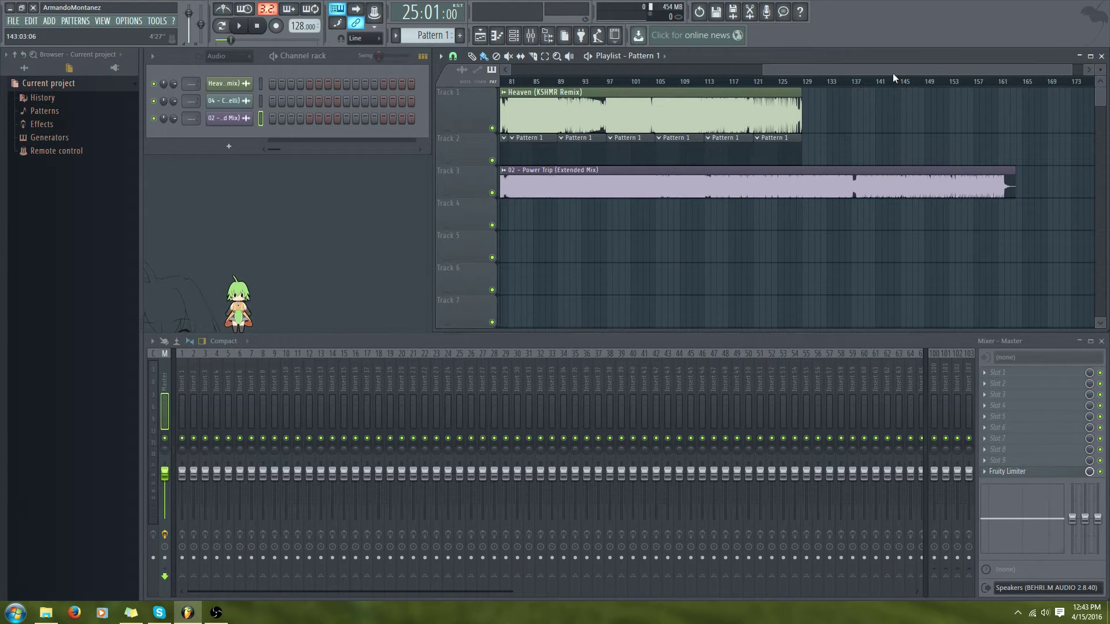
drag(892, 73, 465, 108)
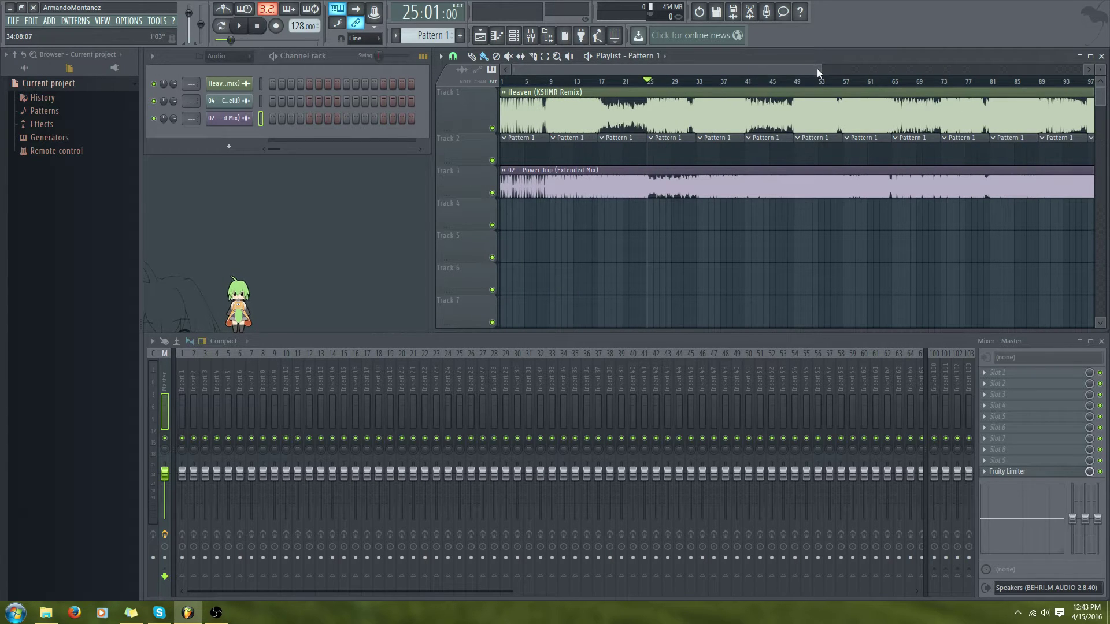
drag(816, 68, 991, 69)
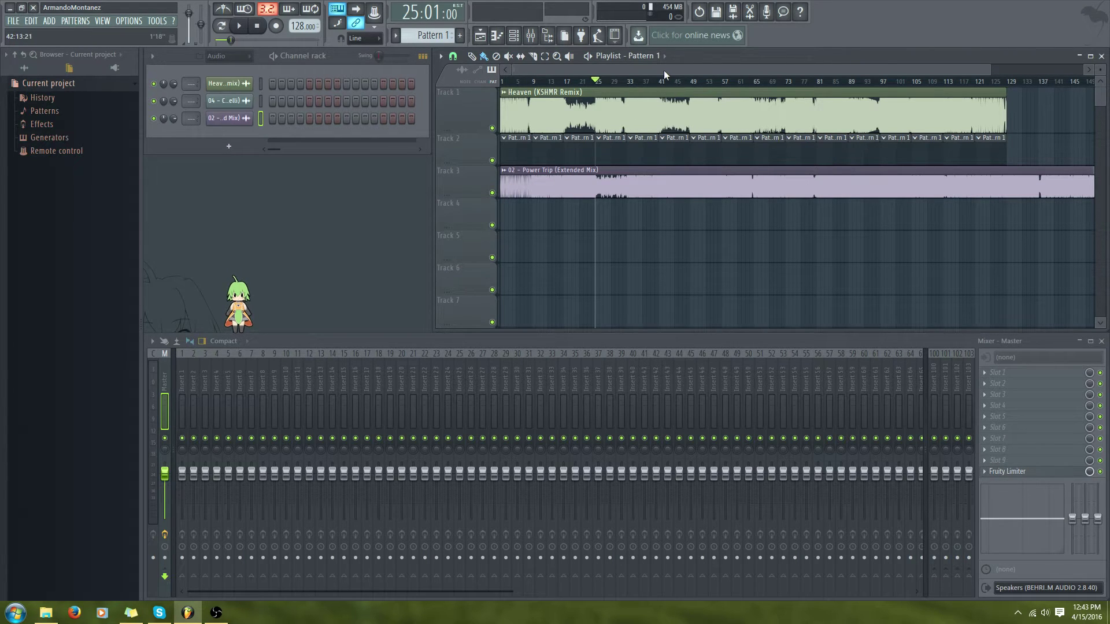
drag(664, 69, 433, 68)
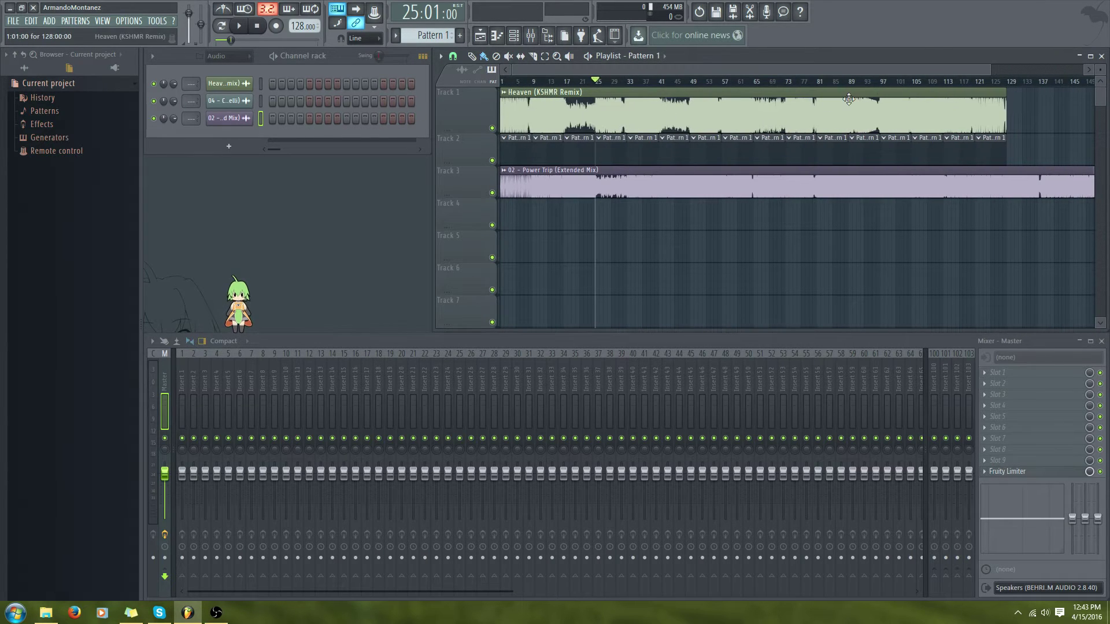
drag(990, 70, 842, 70)
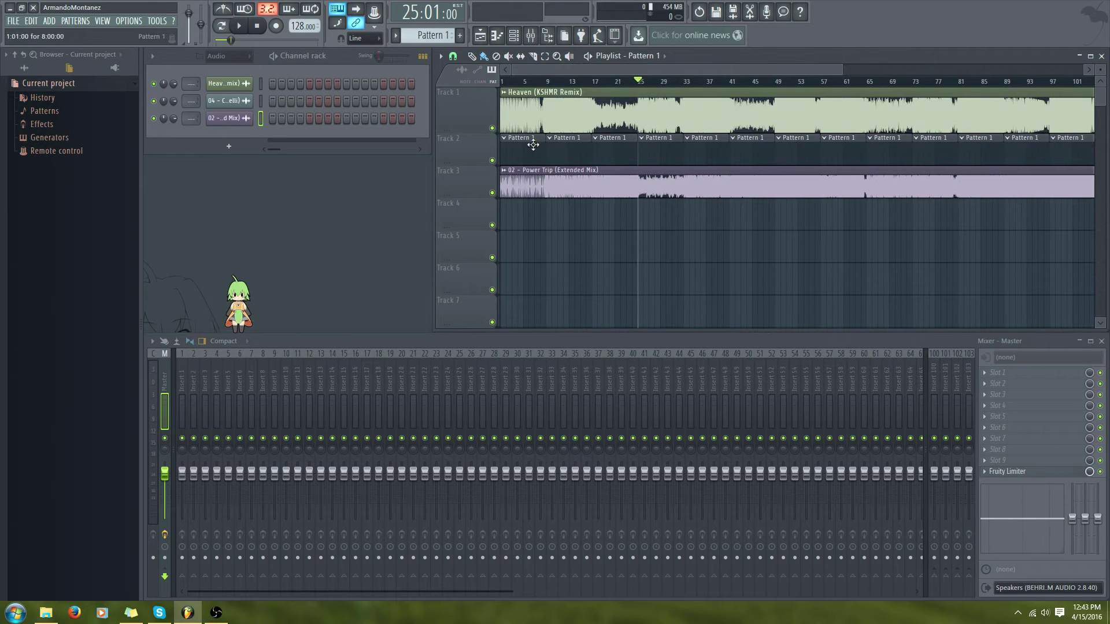
Mute Track 3 and play the Heaven remix from bar 5 up to the section change at bar 9
click(492, 192)
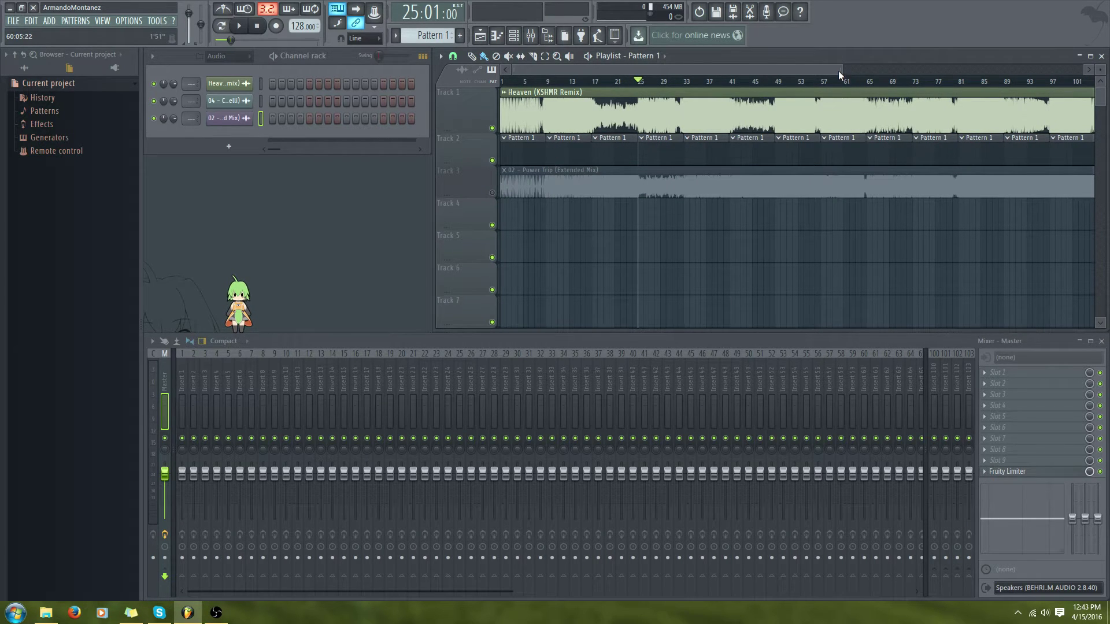
drag(839, 70, 558, 75)
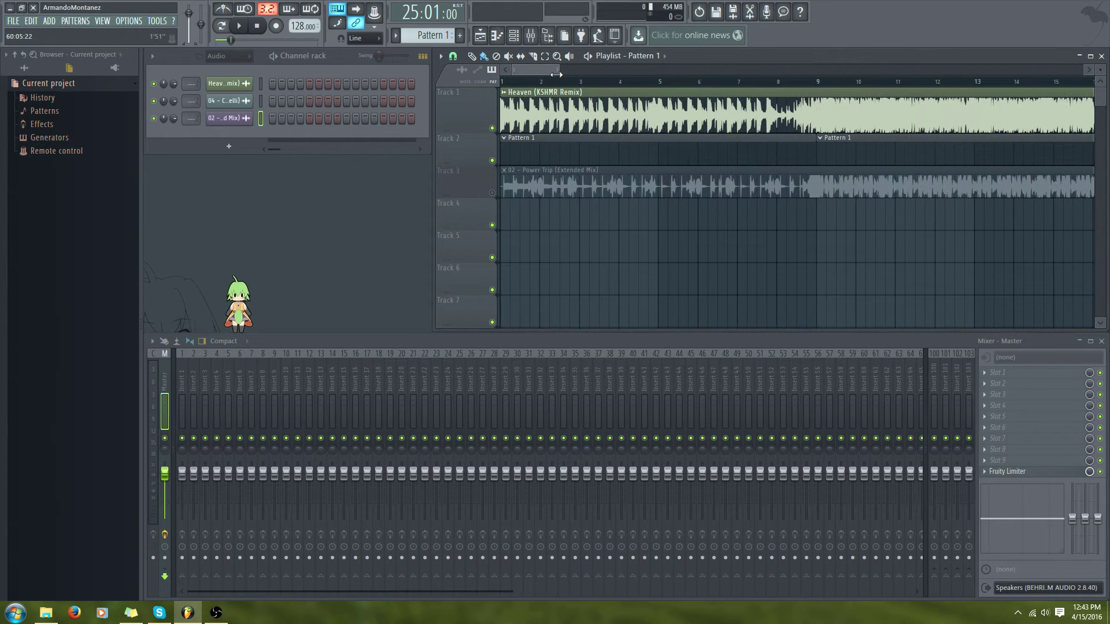
click(817, 83)
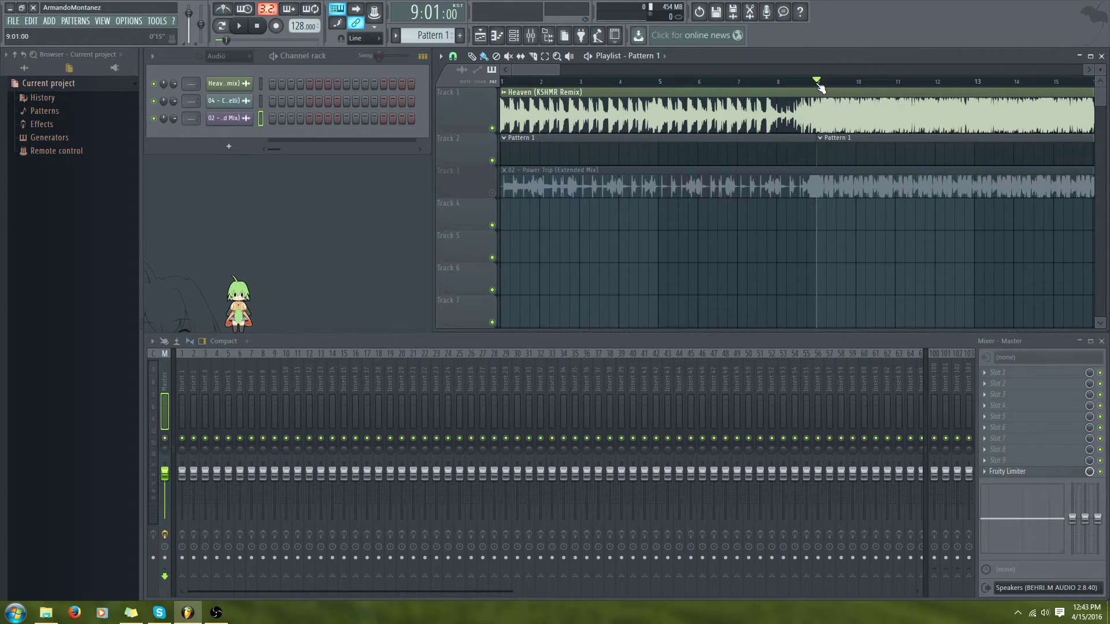
mouse_move(818, 84)
mouse_down()
mouse_move(777, 86)
mouse_move(818, 87)
mouse_move(799, 95)
mouse_move(453, 97)
mouse_up()
drag(786, 84, 657, 81)
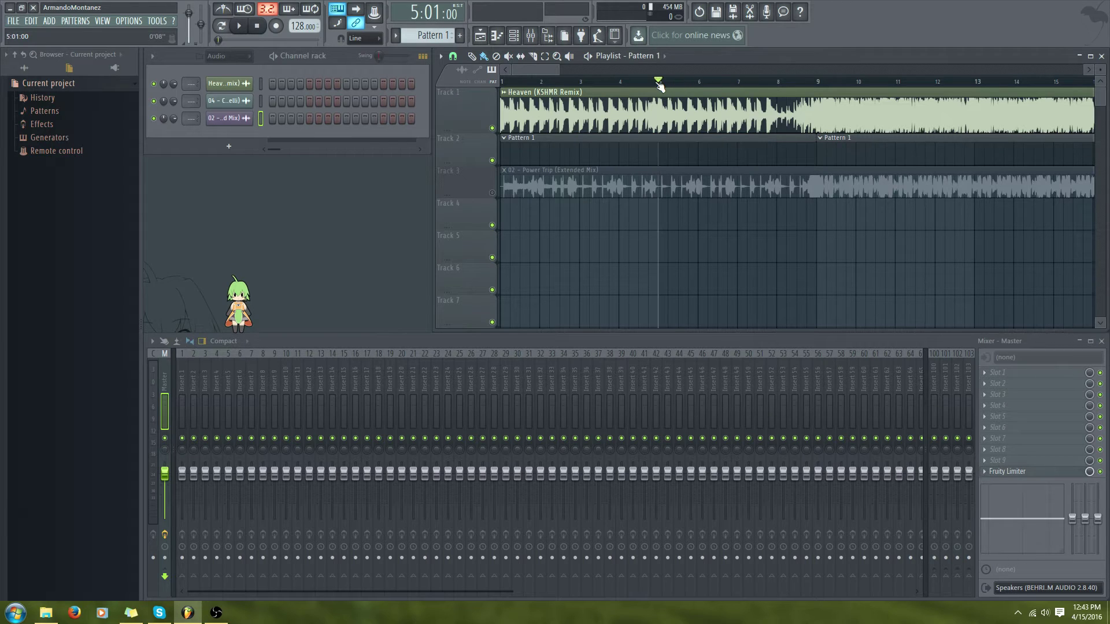
key(space)
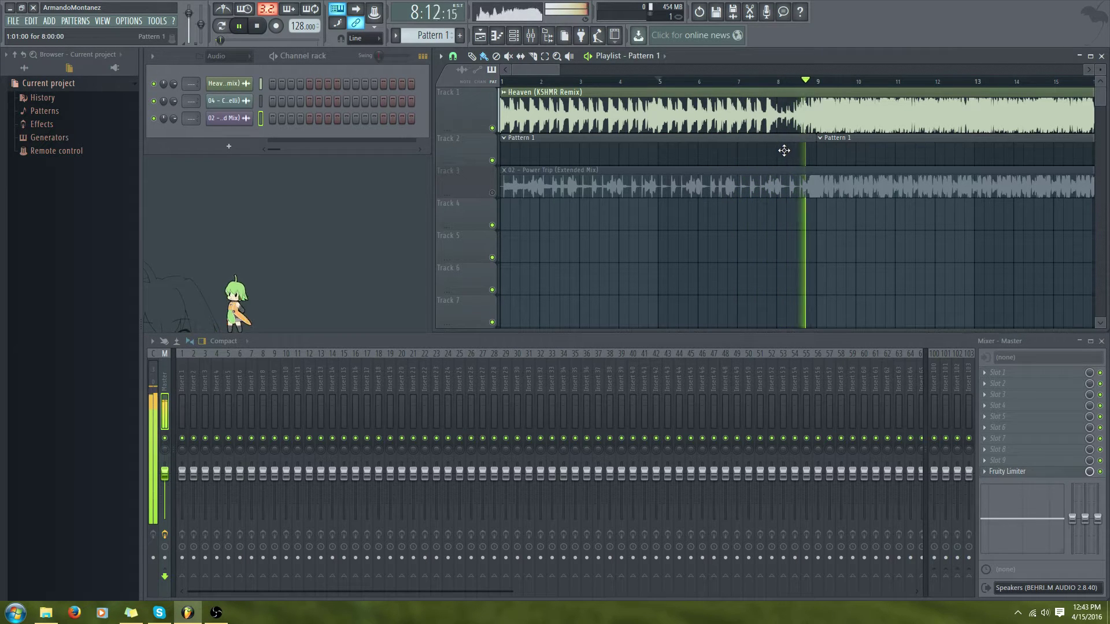
key(space)
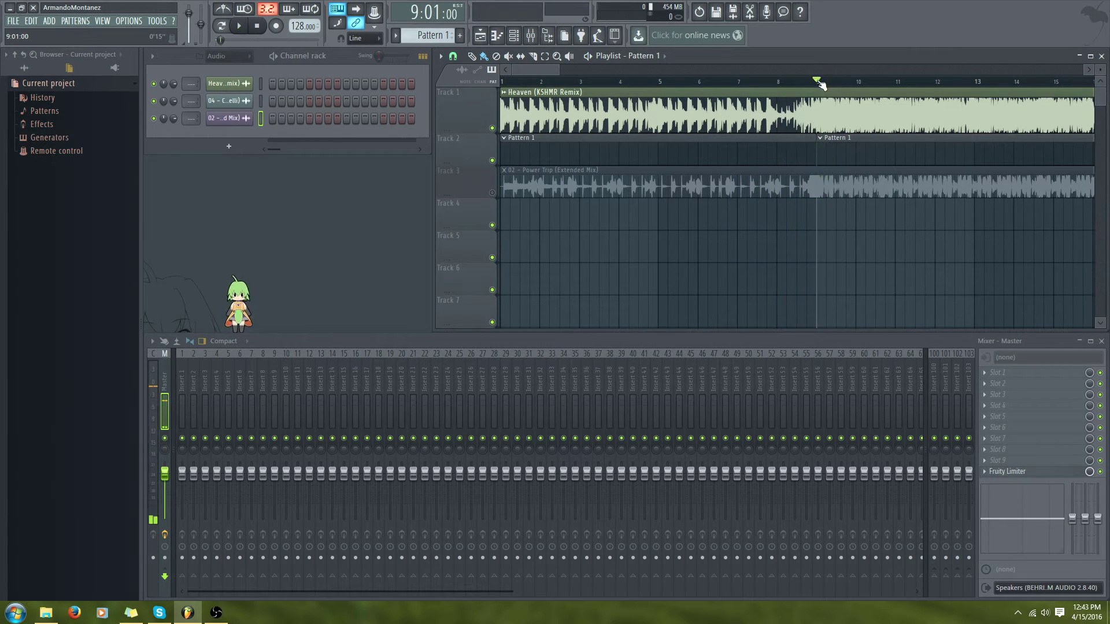
Mark the section start at bar 9 with the playhead, then play from bar 15 into the change at bar 17
click(807, 81)
click(816, 83)
scroll(541, 69, right, 6)
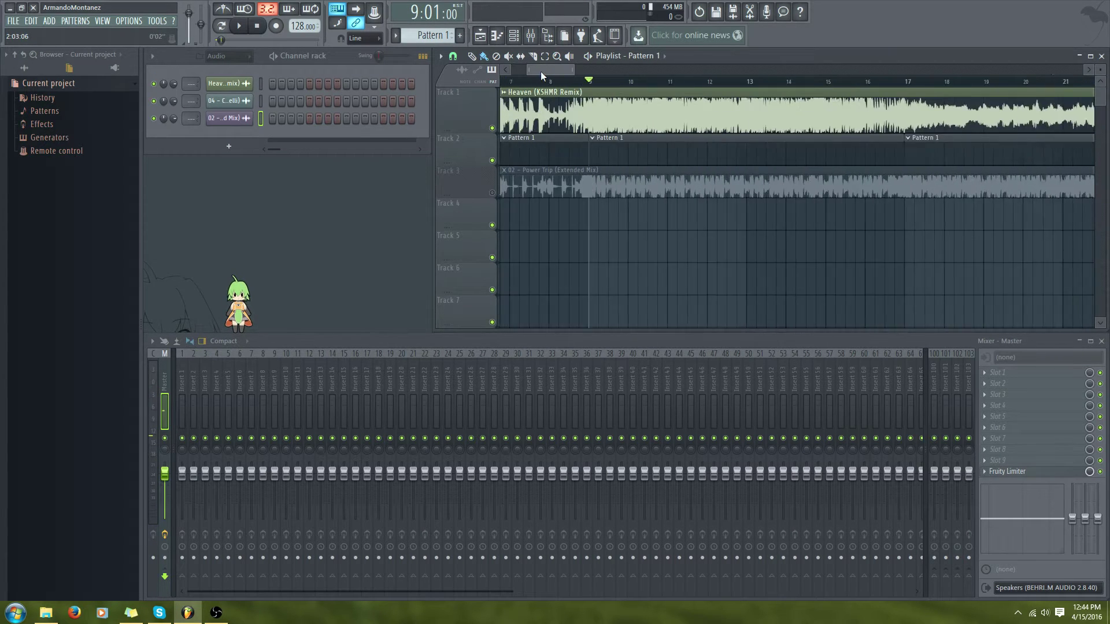
scroll(539, 71, right, 6)
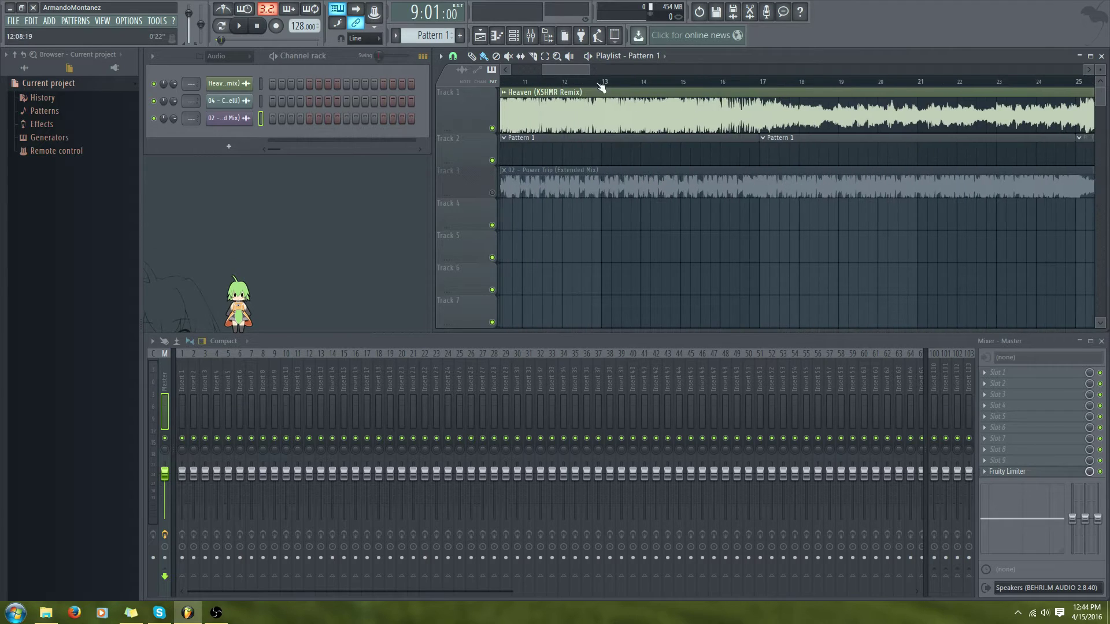
mouse_move(710, 82)
mouse_down()
mouse_move(664, 81)
mouse_move(681, 81)
mouse_up()
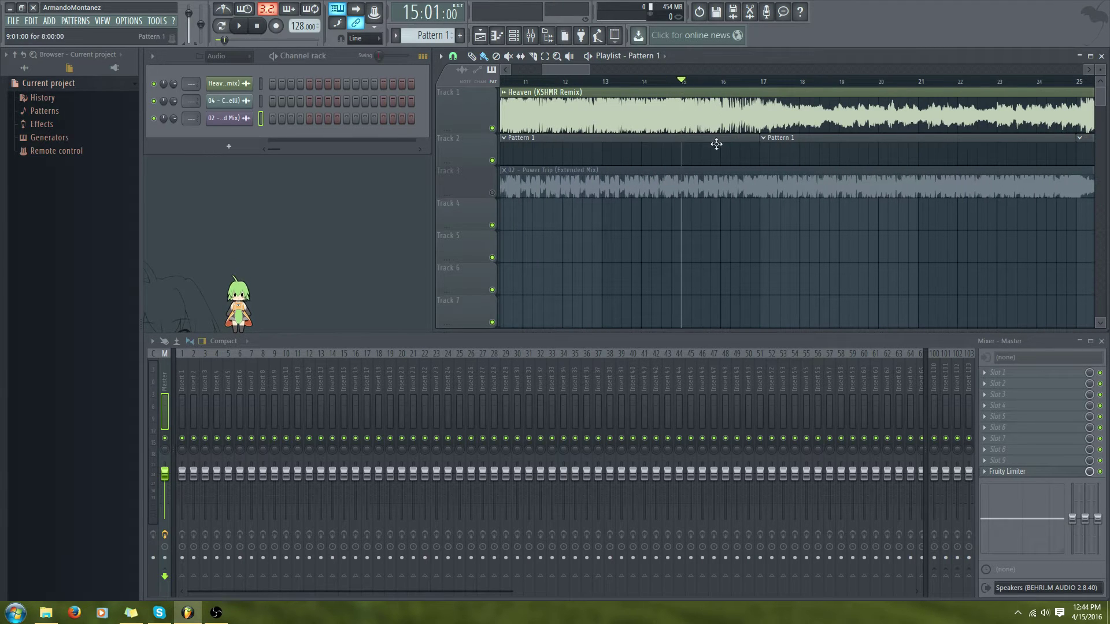
key(space)
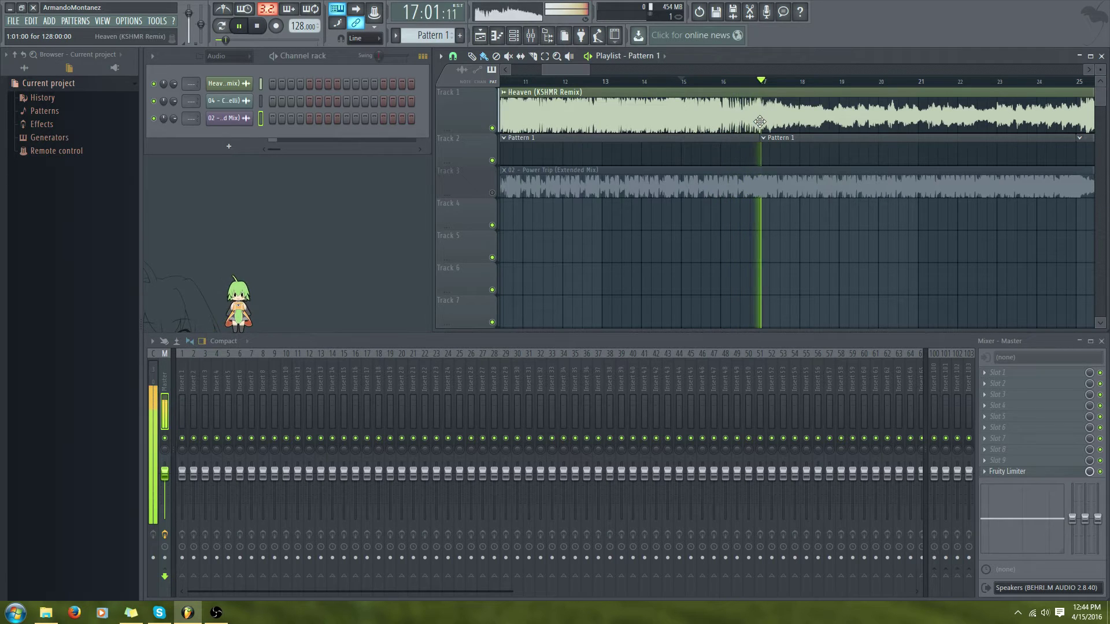
click(759, 83)
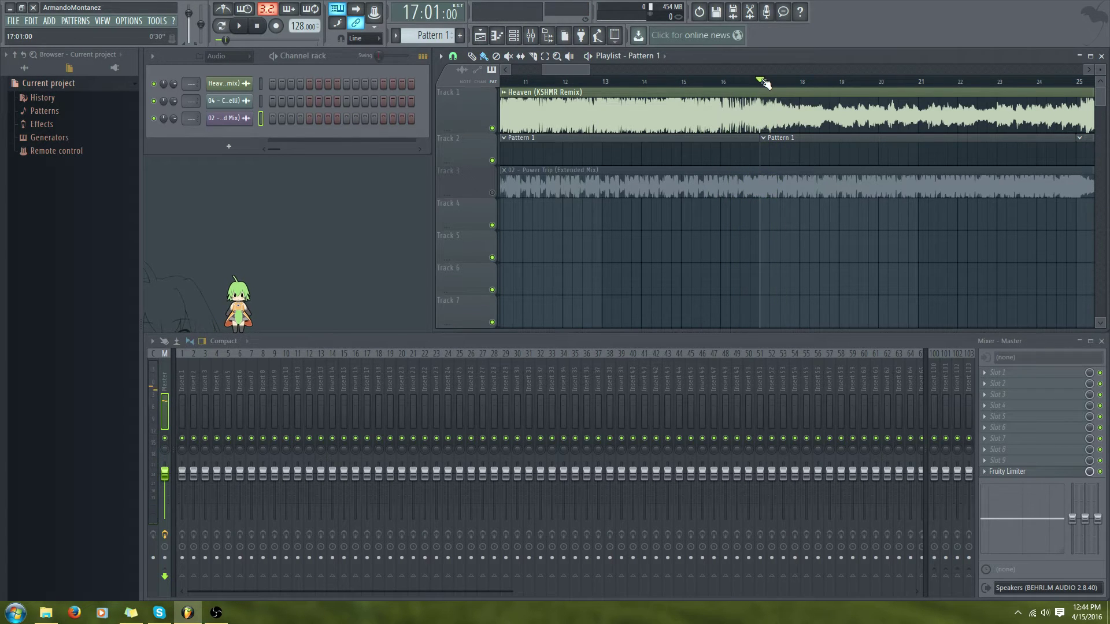
Play the Heaven remix from about bar 23 through the change at bar 25, then return the playhead to bar 25
drag(770, 85, 998, 94)
key(space)
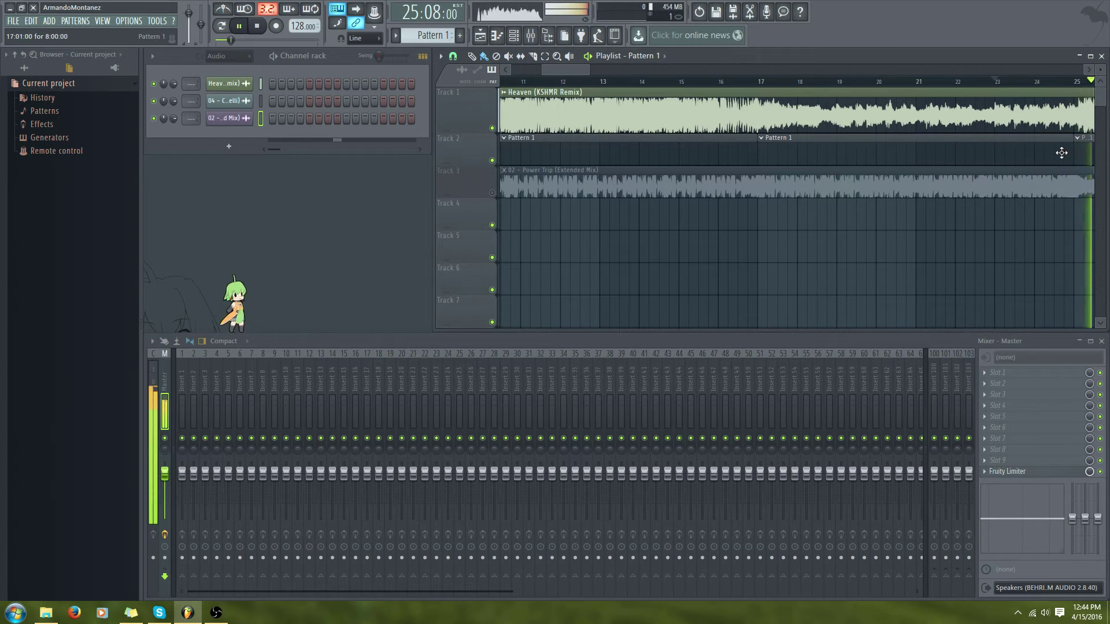
key(space)
click(1078, 84)
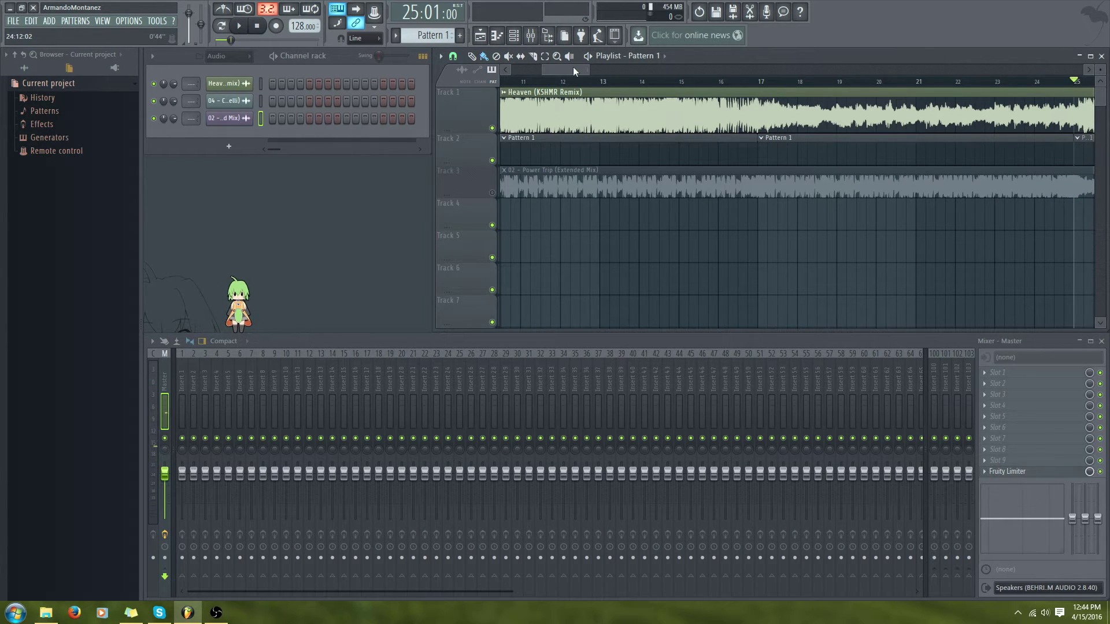
Play the Heaven remix from 31:09:00 into the section change at bar 33
drag(573, 67, 606, 71)
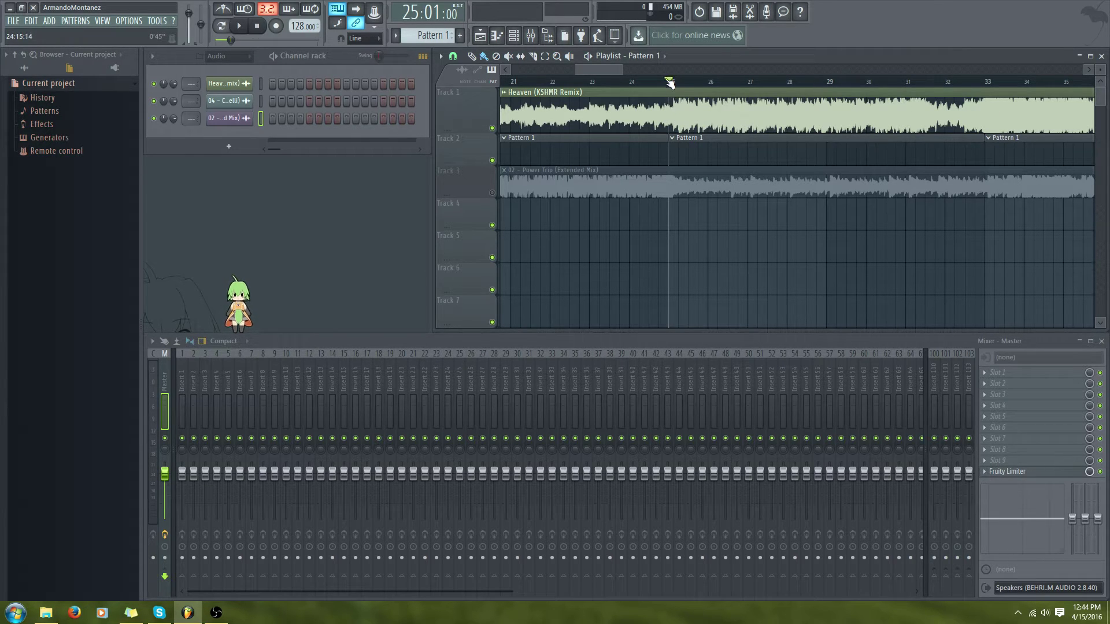
mouse_move(669, 81)
mouse_down()
mouse_move(961, 82)
mouse_move(925, 84)
mouse_up()
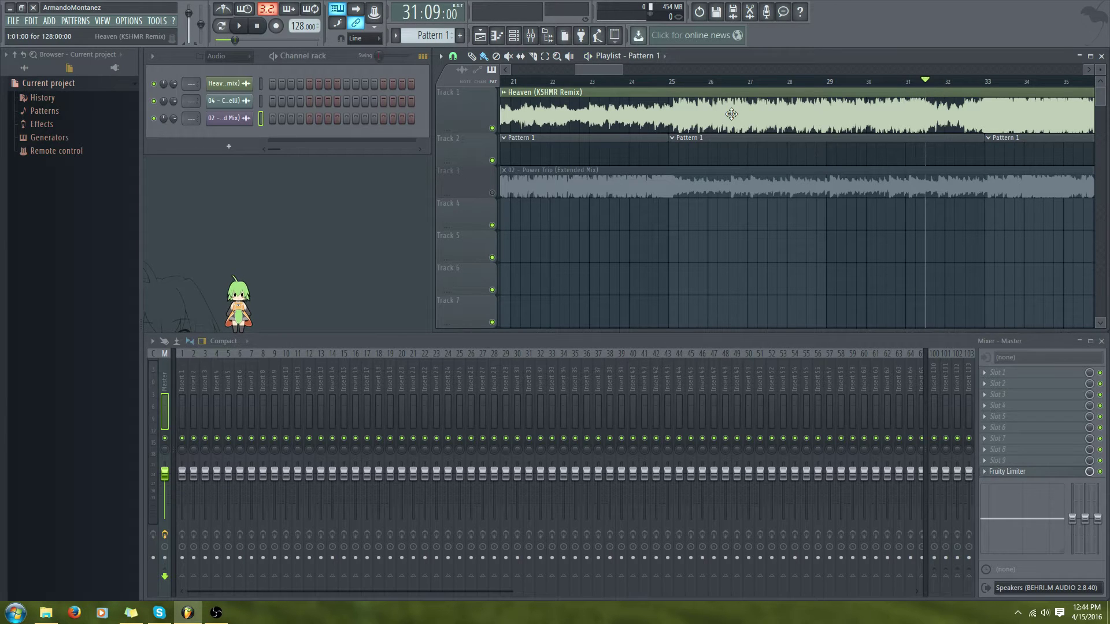
key(space)
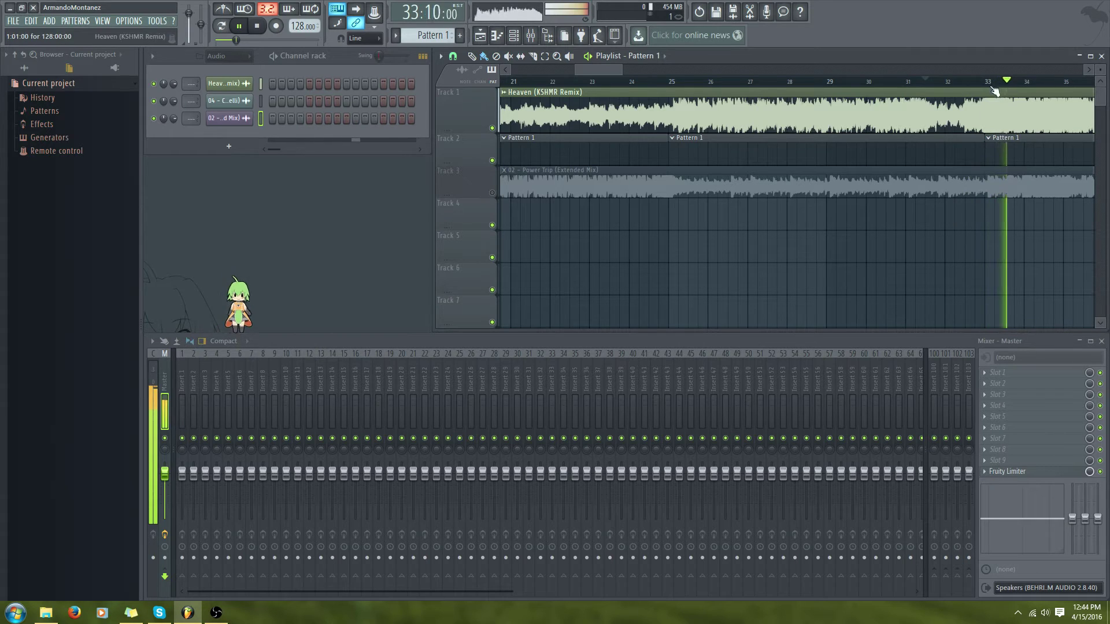
key(space)
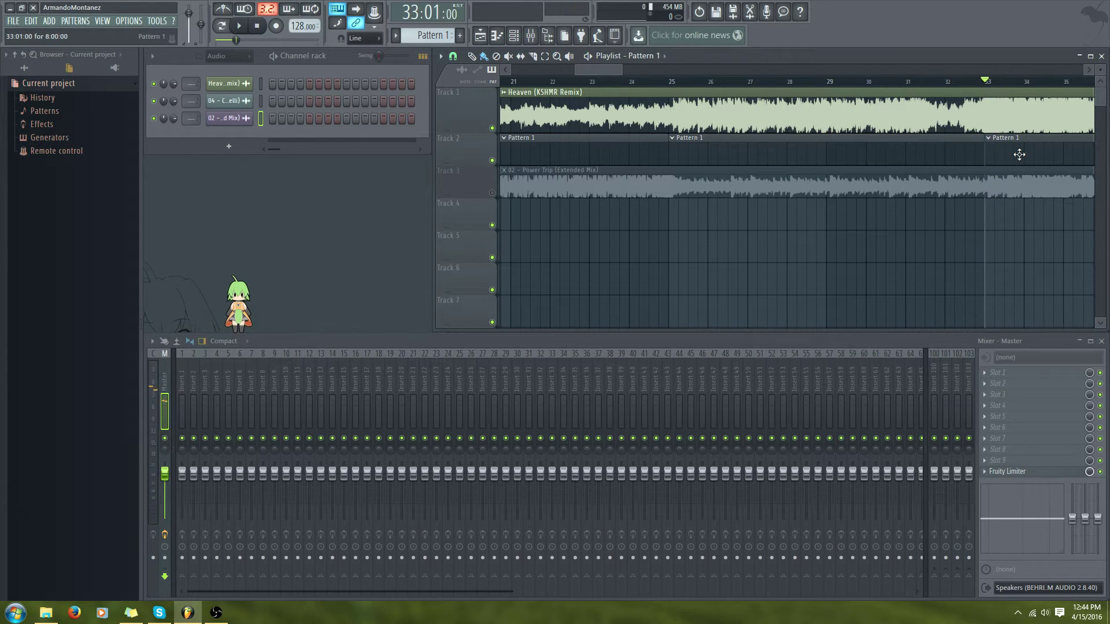
key(space)
key(space)
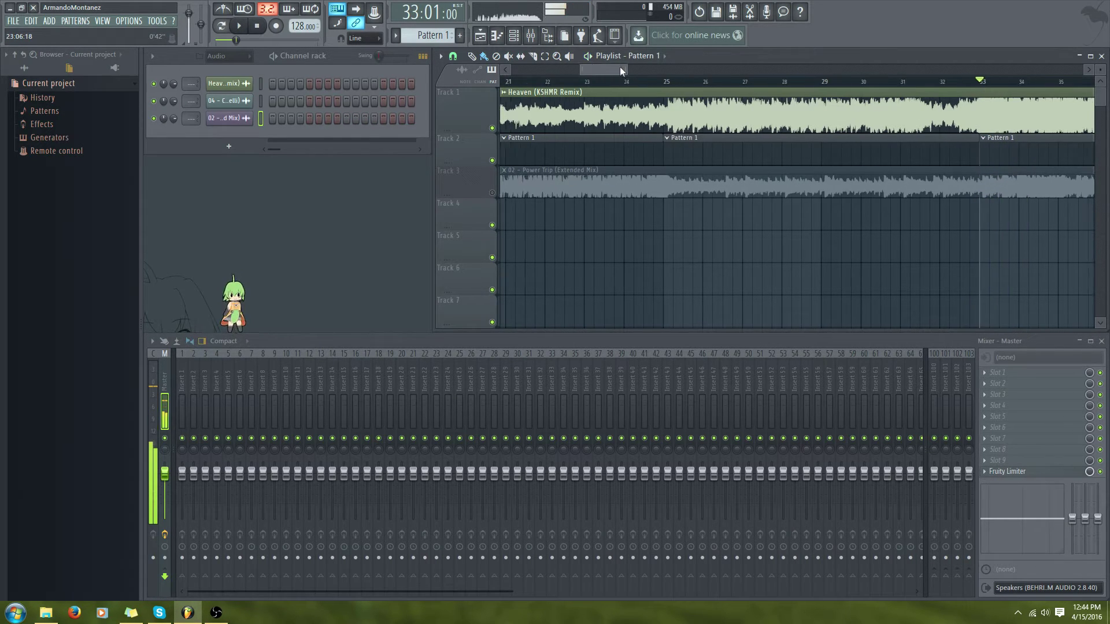
Return to the song's start, then play the section after bar 9 while jumping between points around bars 11 and 13
mouse_move(620, 67)
mouse_down()
mouse_move(888, 75)
mouse_move(533, 83)
mouse_move(647, 71)
mouse_move(636, 70)
mouse_up()
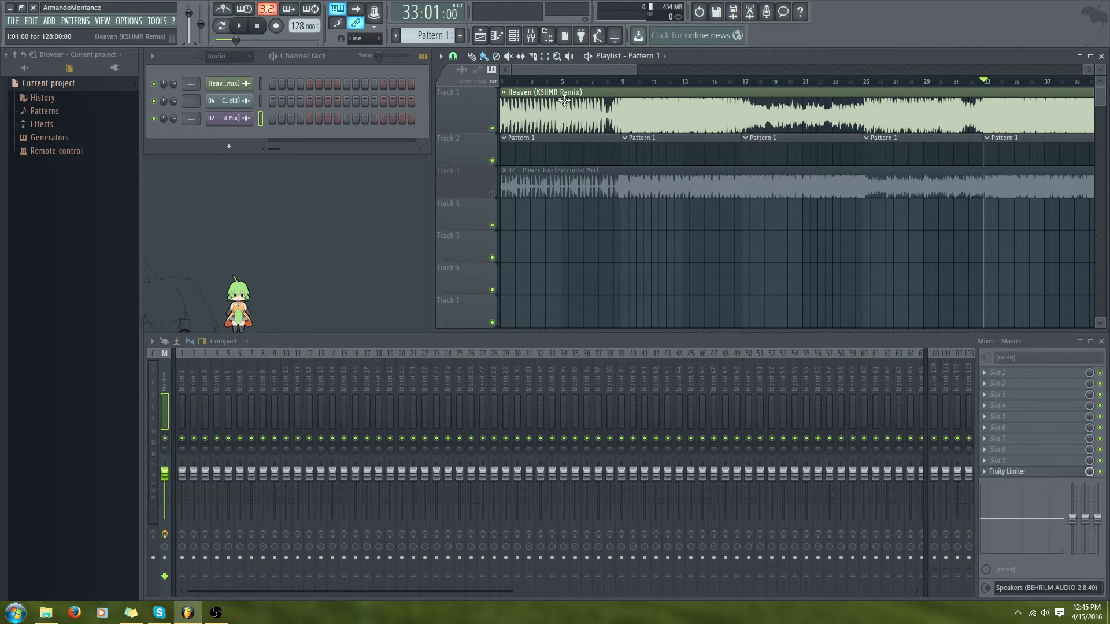
mouse_move(508, 82)
mouse_down()
mouse_move(485, 89)
mouse_move(566, 87)
mouse_move(499, 108)
mouse_up()
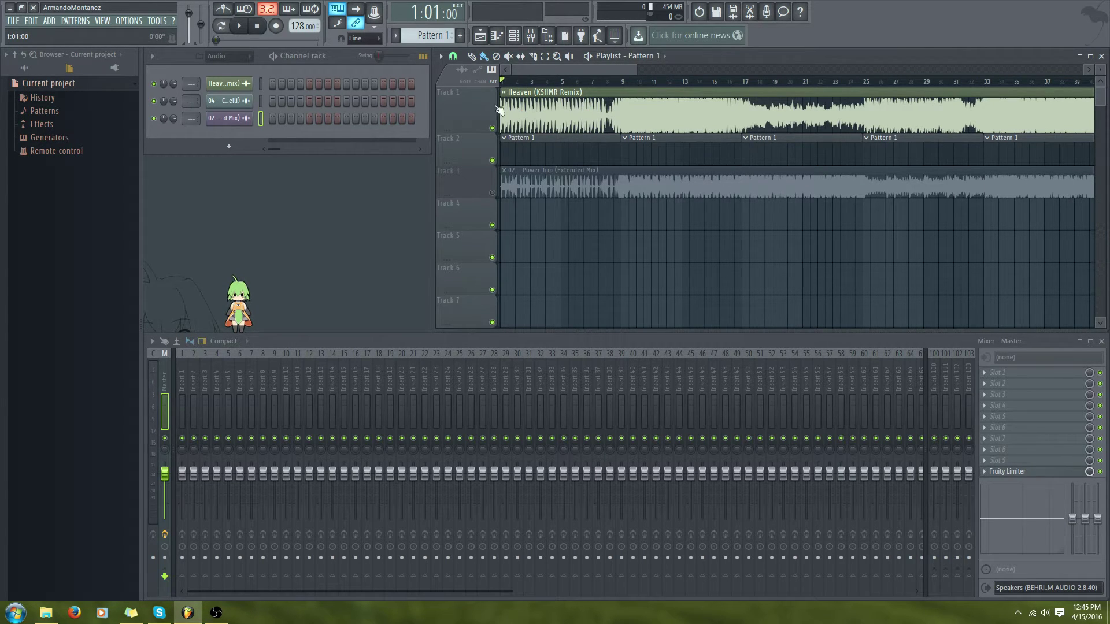
click(630, 84)
key(space)
click(695, 86)
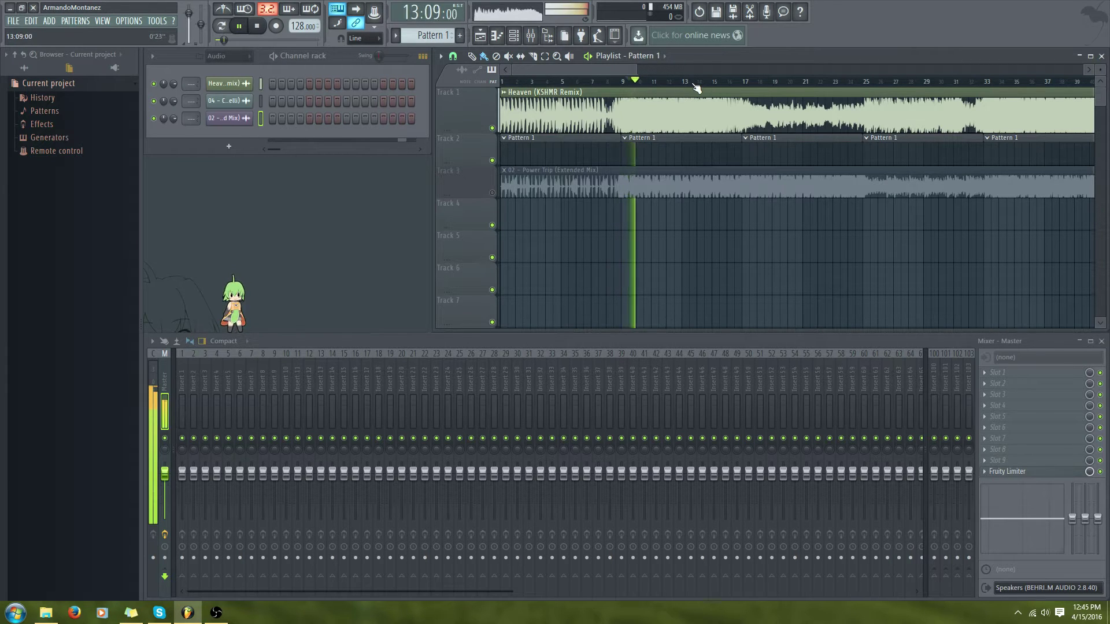
click(653, 84)
click(696, 84)
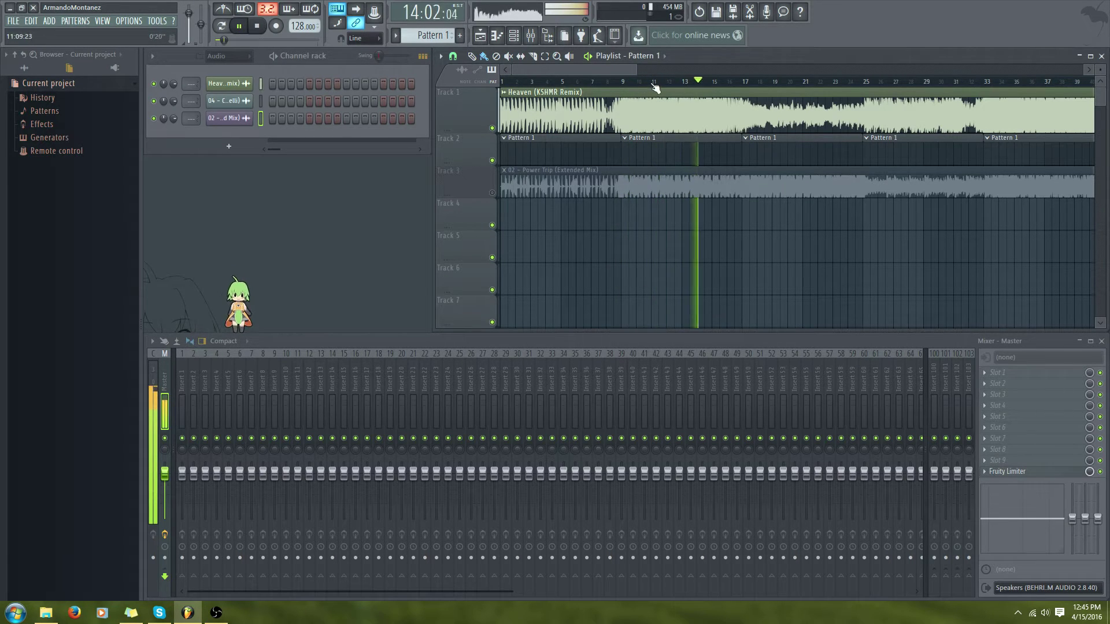
Jump playback of the Heaven remix back near bar 9, jump ahead to bar 15, and stop
click(630, 84)
click(721, 85)
key(space)
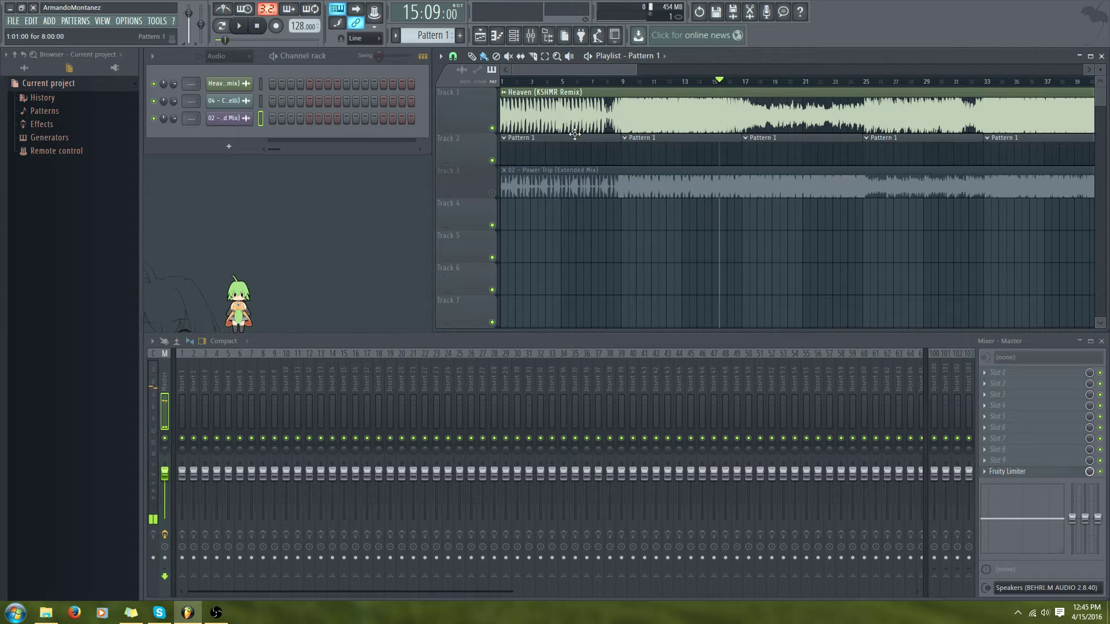
Audition the Heaven remix's intro by jumping between points around bars 1 to 6, then stop at bar 3
click(517, 84)
key(space)
click(573, 84)
click(542, 84)
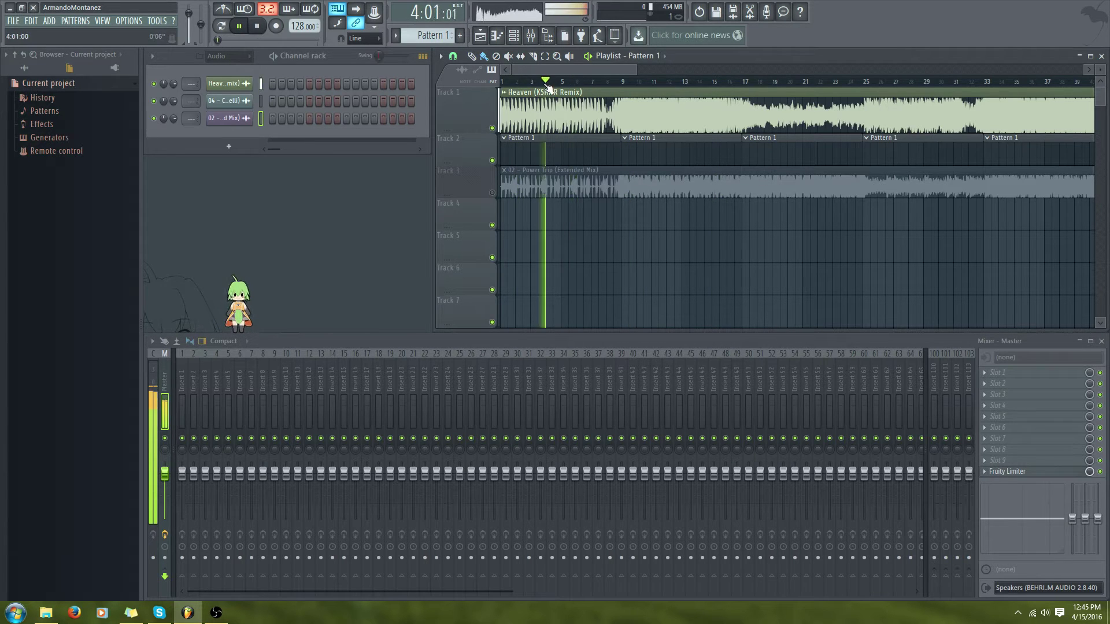
click(581, 84)
click(504, 85)
click(559, 84)
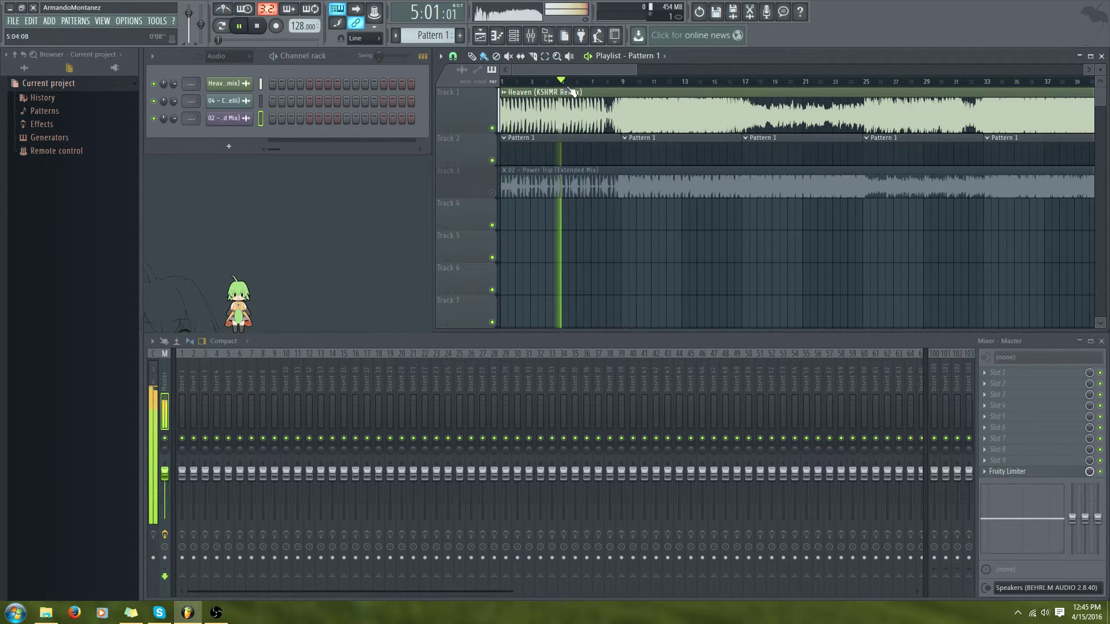
click(532, 84)
click(577, 84)
click(531, 84)
key(space)
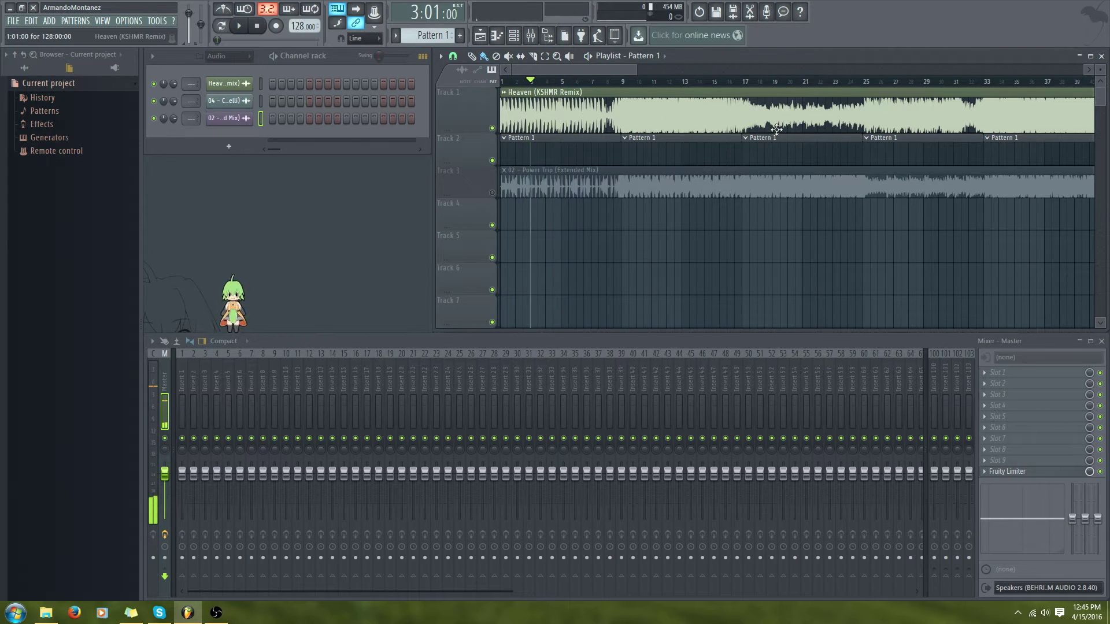
Audition the Heaven remix section between bars 25 and 32 by jumping through it, then stop and return the playhead to the song's start
click(879, 84)
key(space)
click(929, 84)
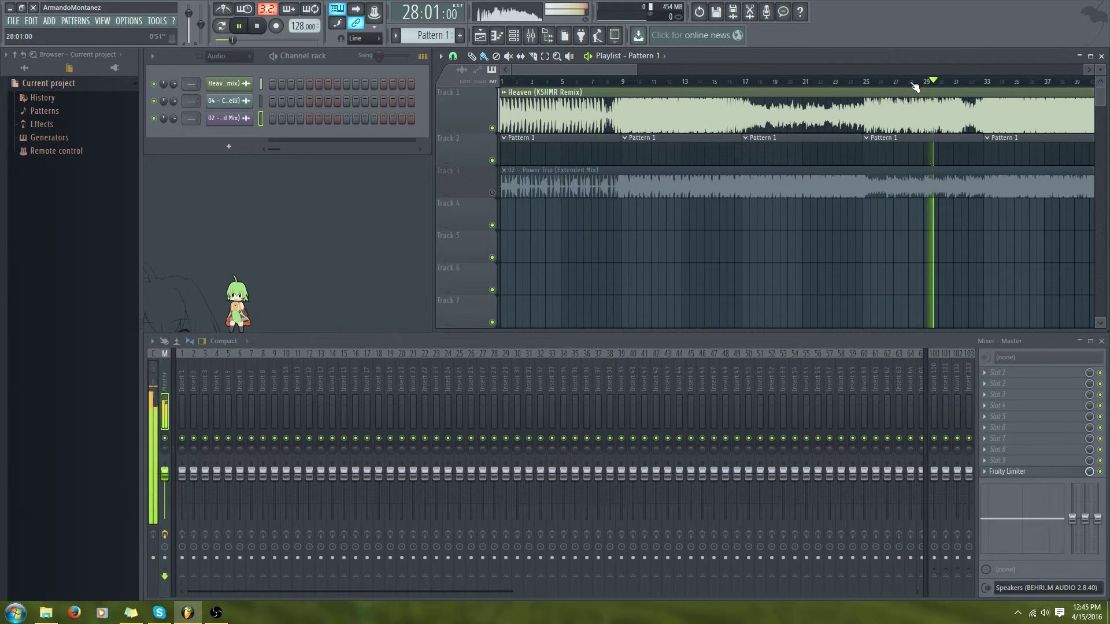
click(877, 84)
click(928, 85)
click(958, 84)
click(874, 89)
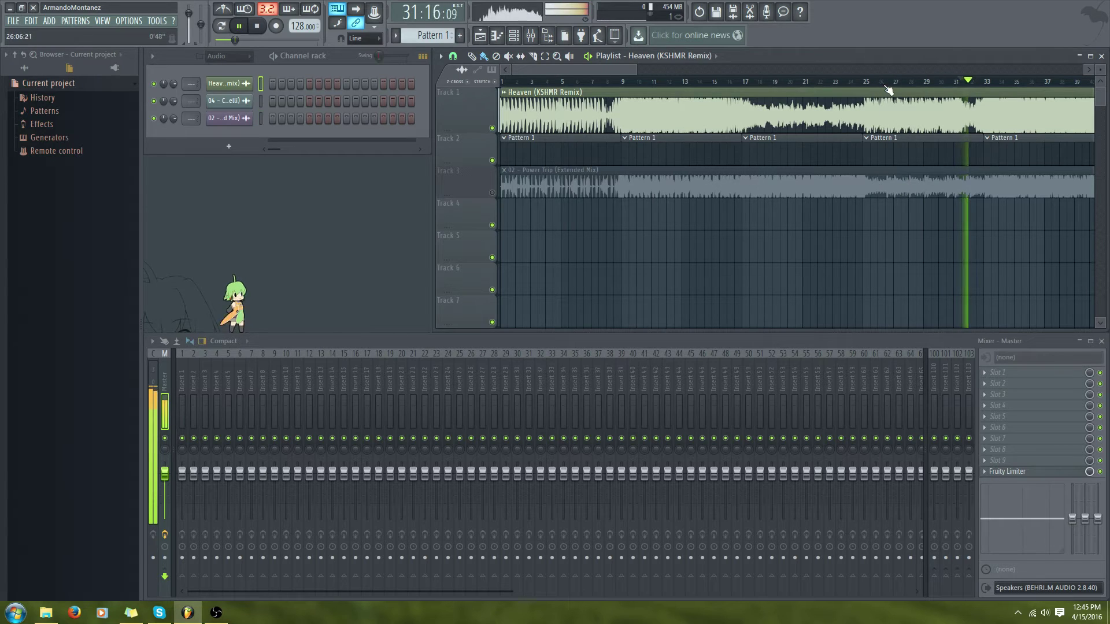
click(885, 85)
click(929, 84)
click(958, 85)
key(space)
click(968, 85)
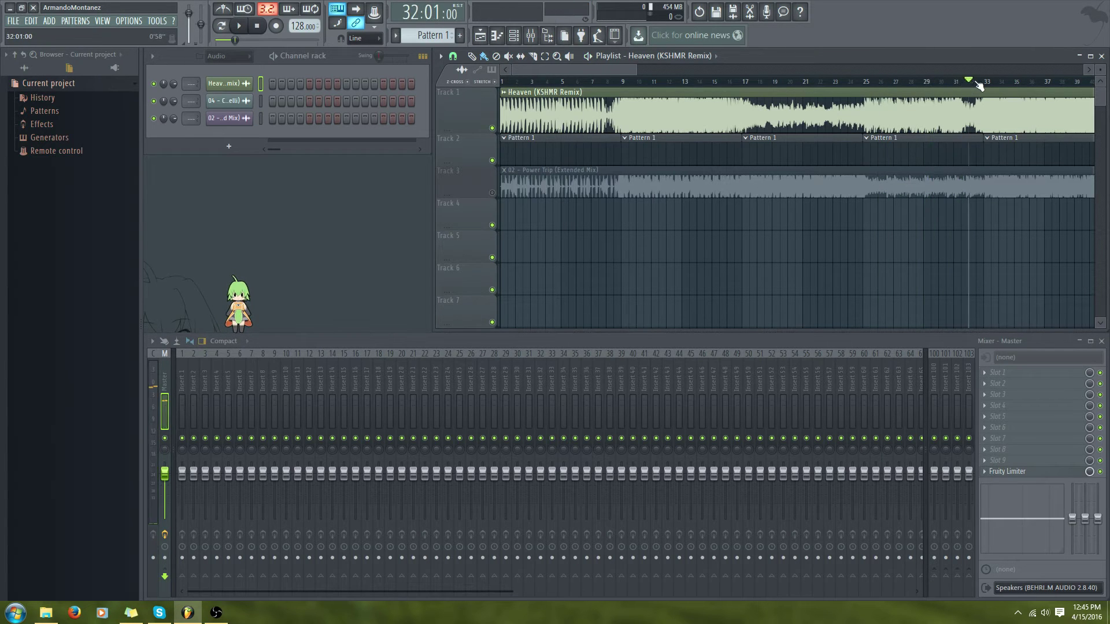
drag(968, 88, 474, 117)
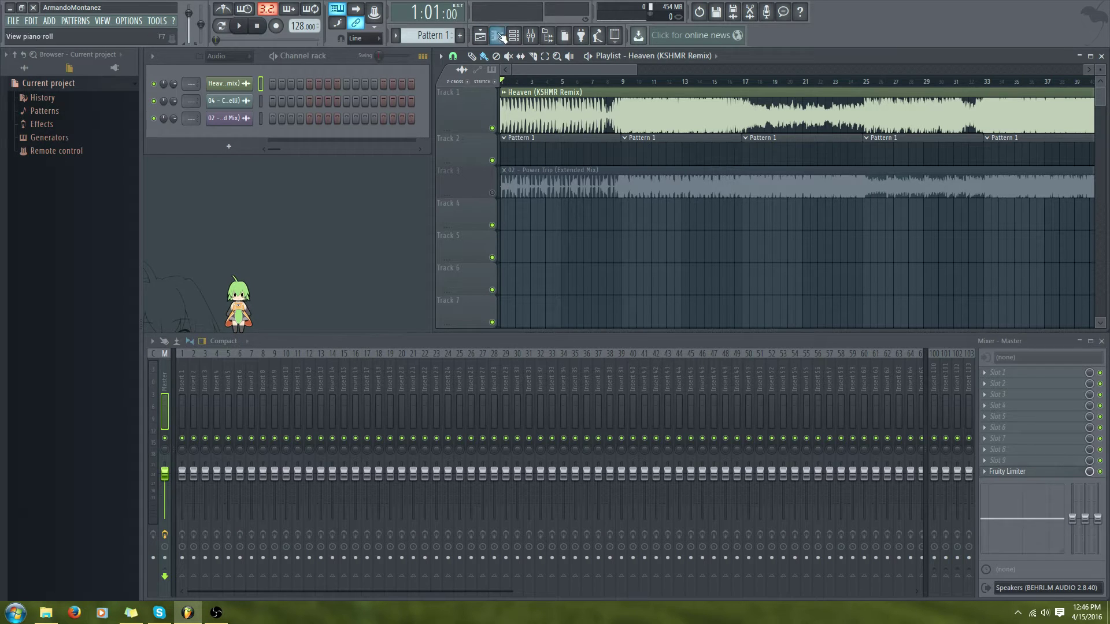
drag(634, 69, 575, 68)
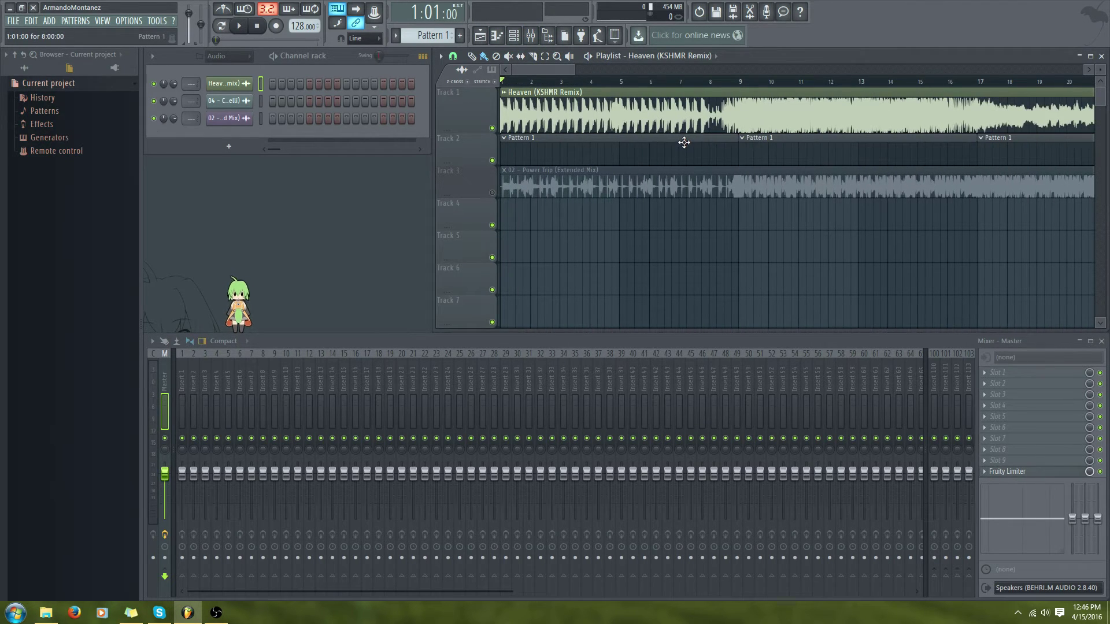
click(684, 141)
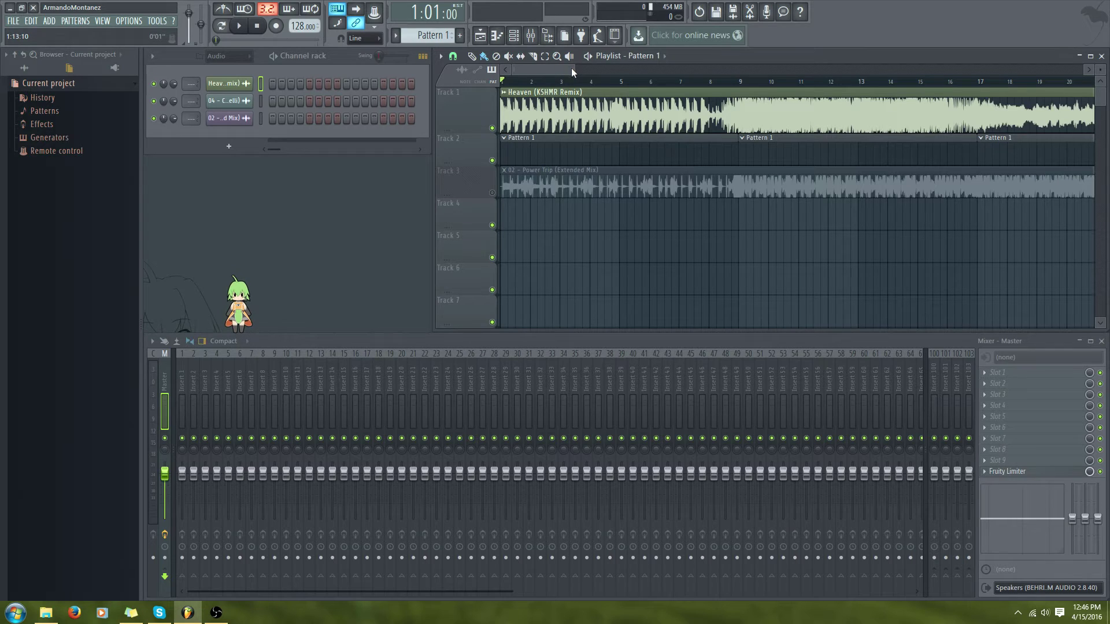
drag(575, 68, 620, 71)
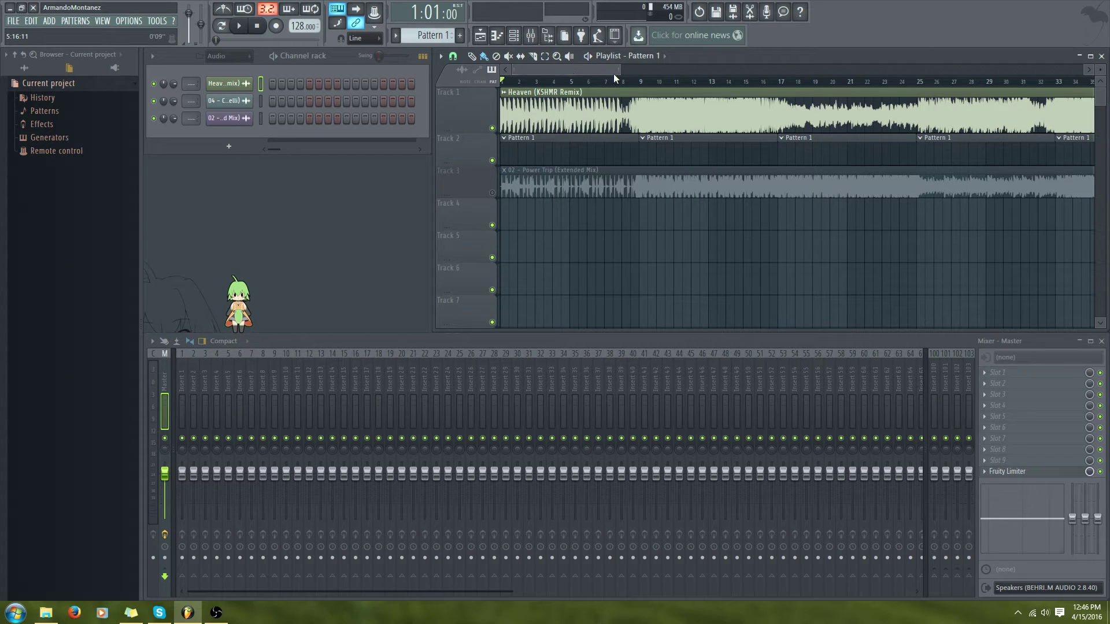
drag(619, 71, 750, 70)
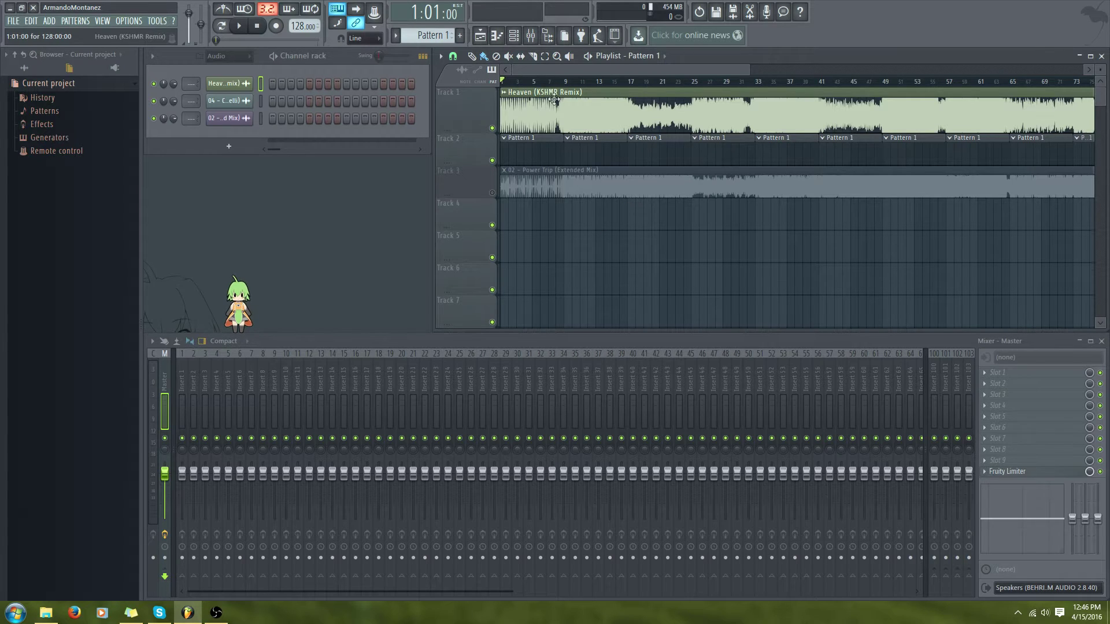
click(289, 25)
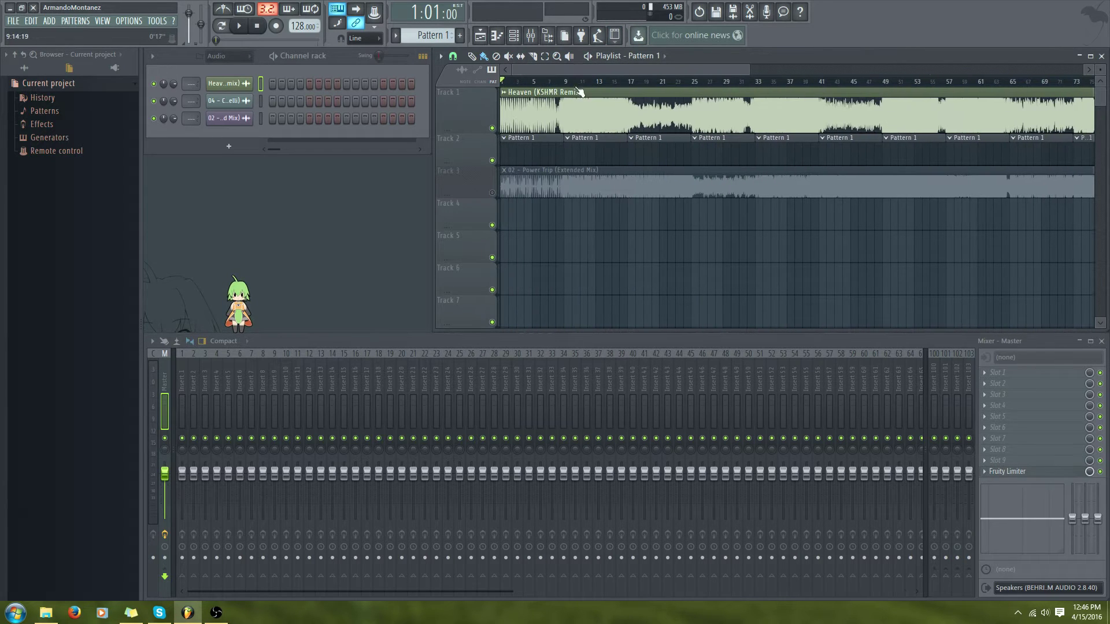
scroll(743, 83, up, 3)
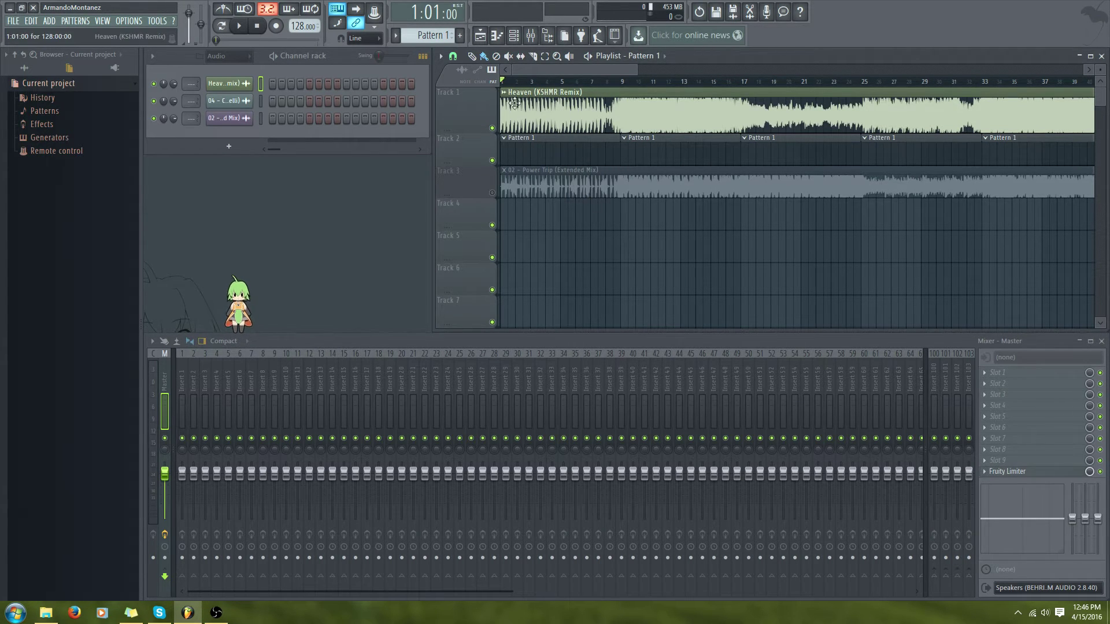
Play the start of the Heaven remix briefly from bar 1, then play its next section from bar 9
key(space)
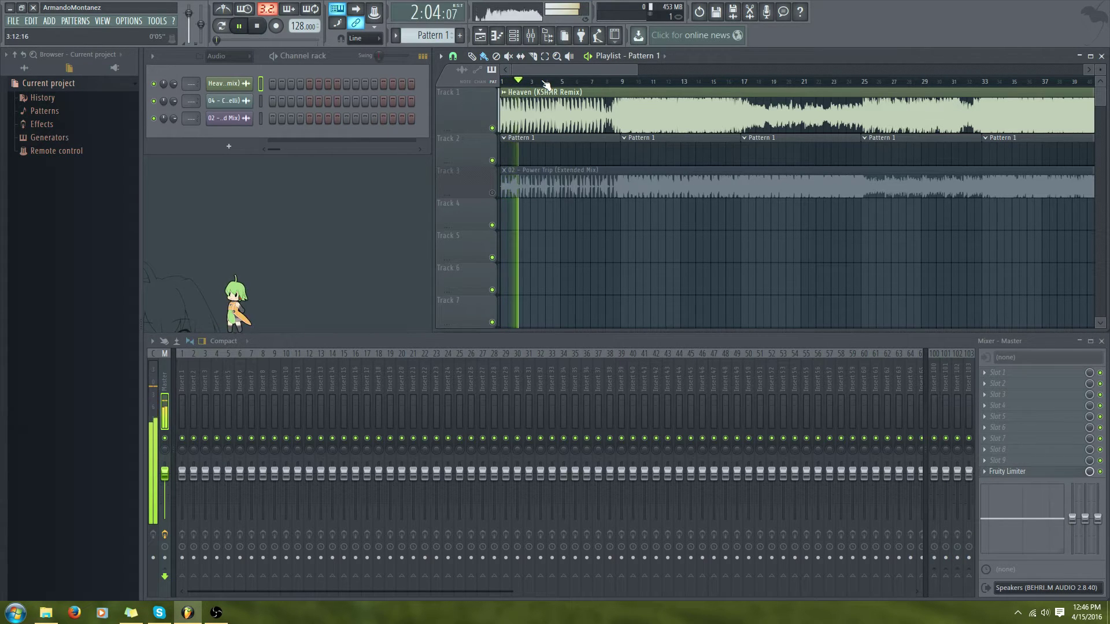
key(space)
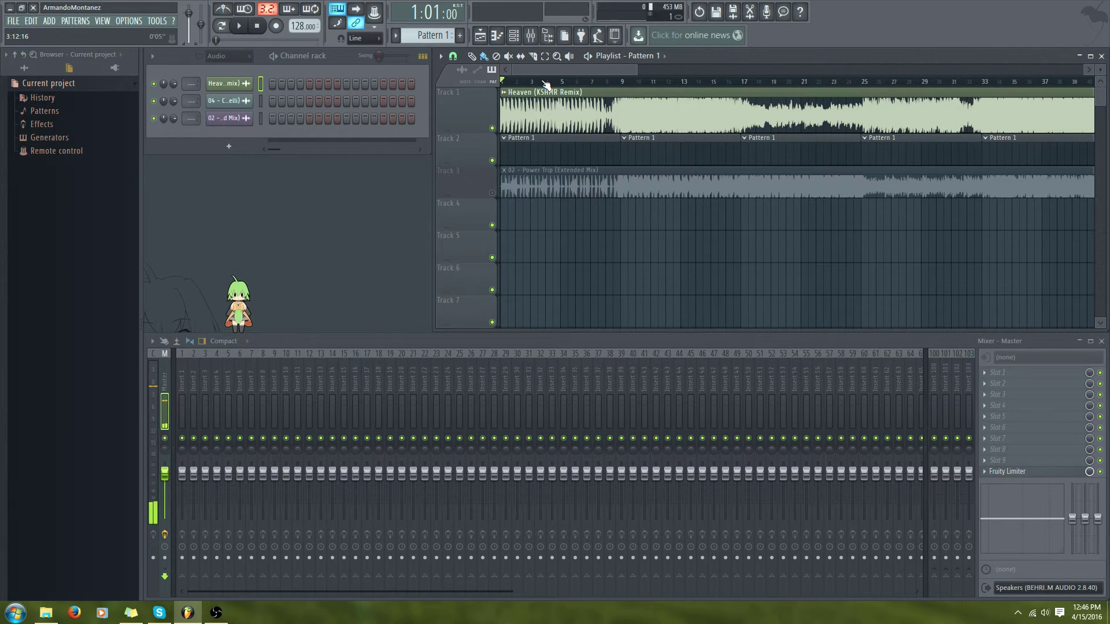
click(623, 85)
key(space)
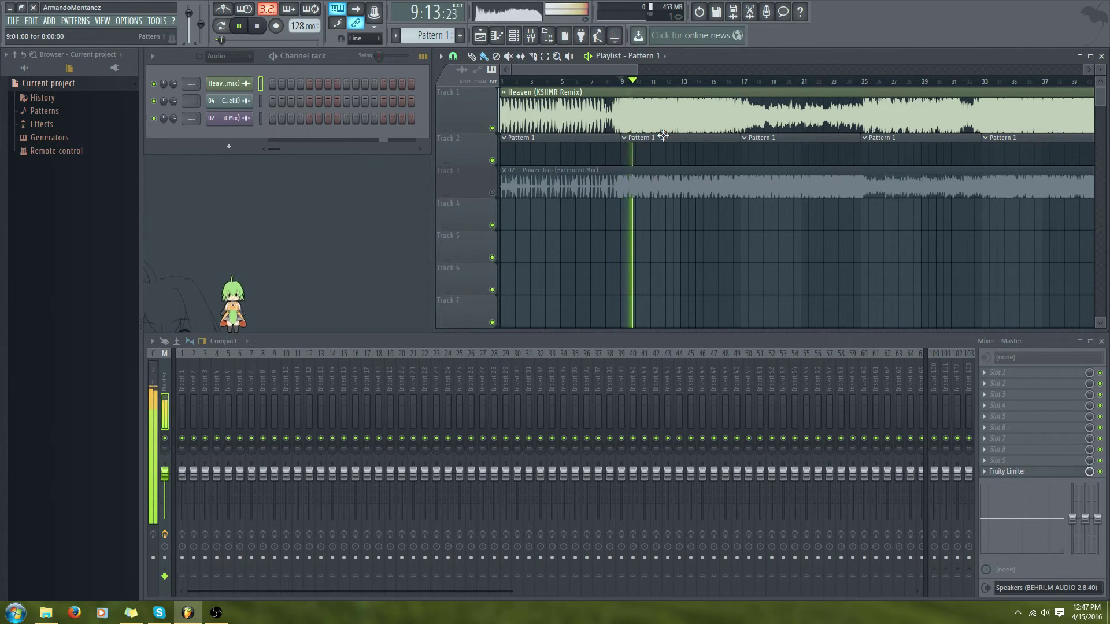
key(space)
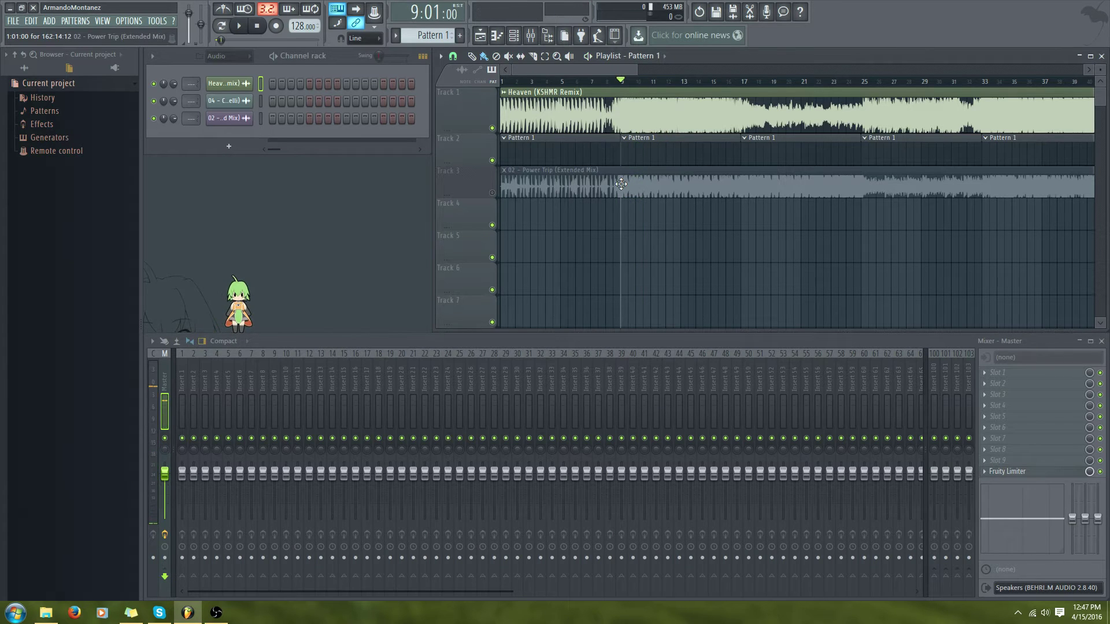
Mute the Heaven remix track, unmute the Power Trip track, and play Power Trip briefly from bar 1
click(491, 128)
click(492, 192)
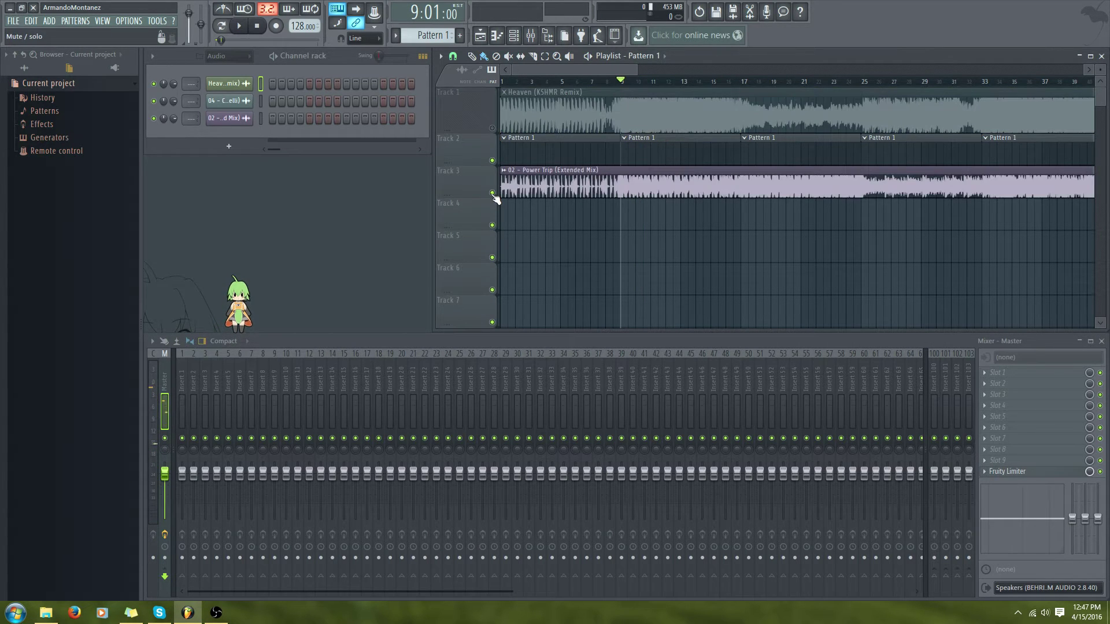
click(504, 83)
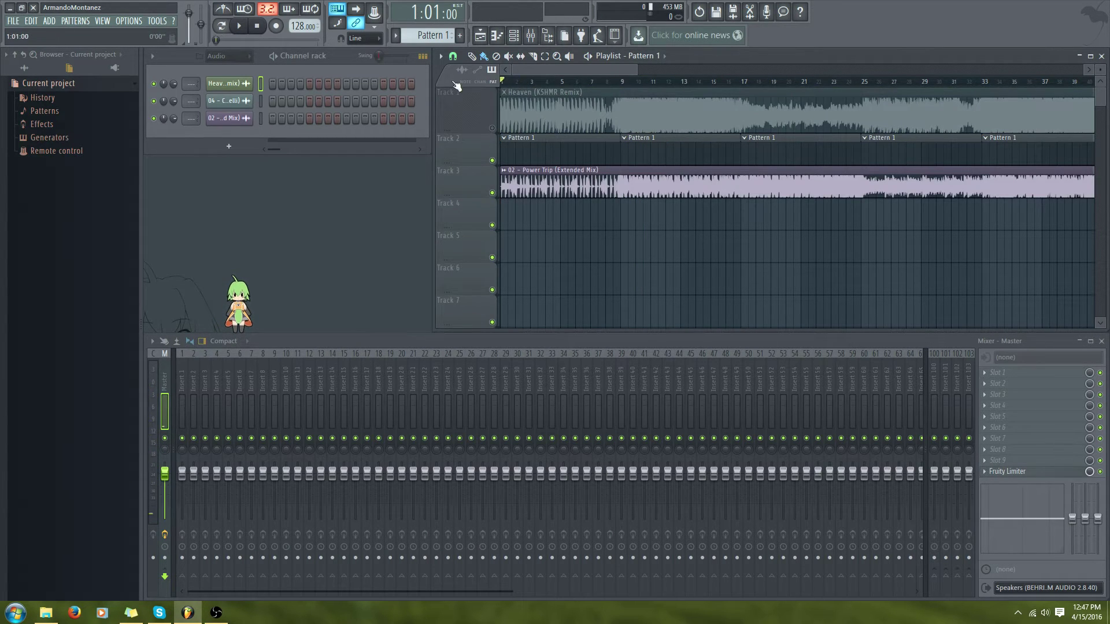
key(space)
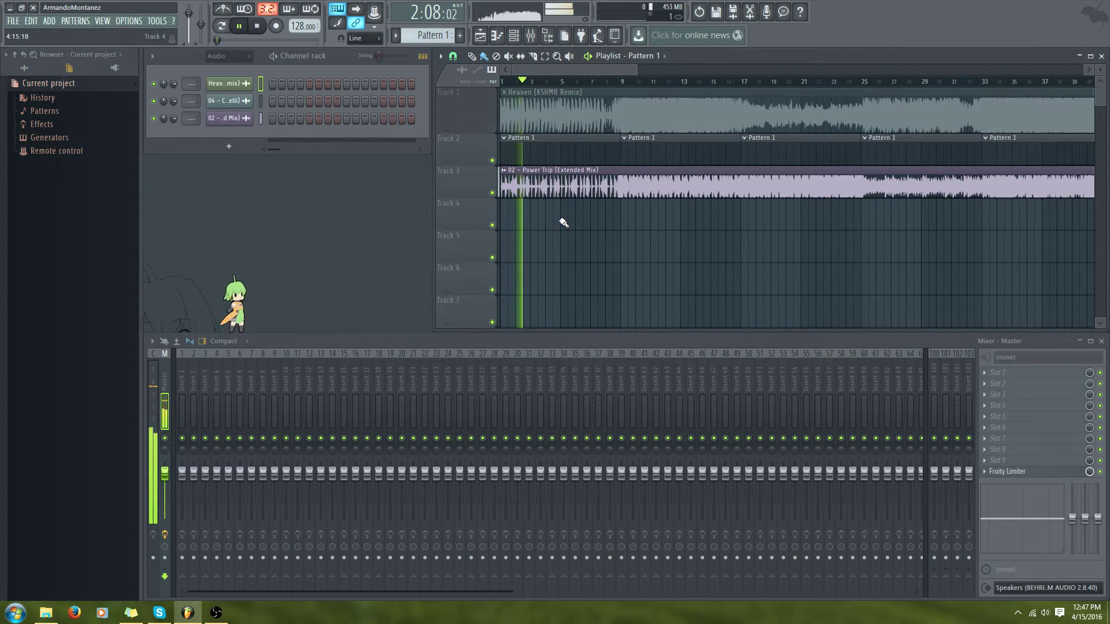
key(space)
Play Power Trip from bar 9 into bar 13, then stop with the playhead back at the song's start
click(622, 81)
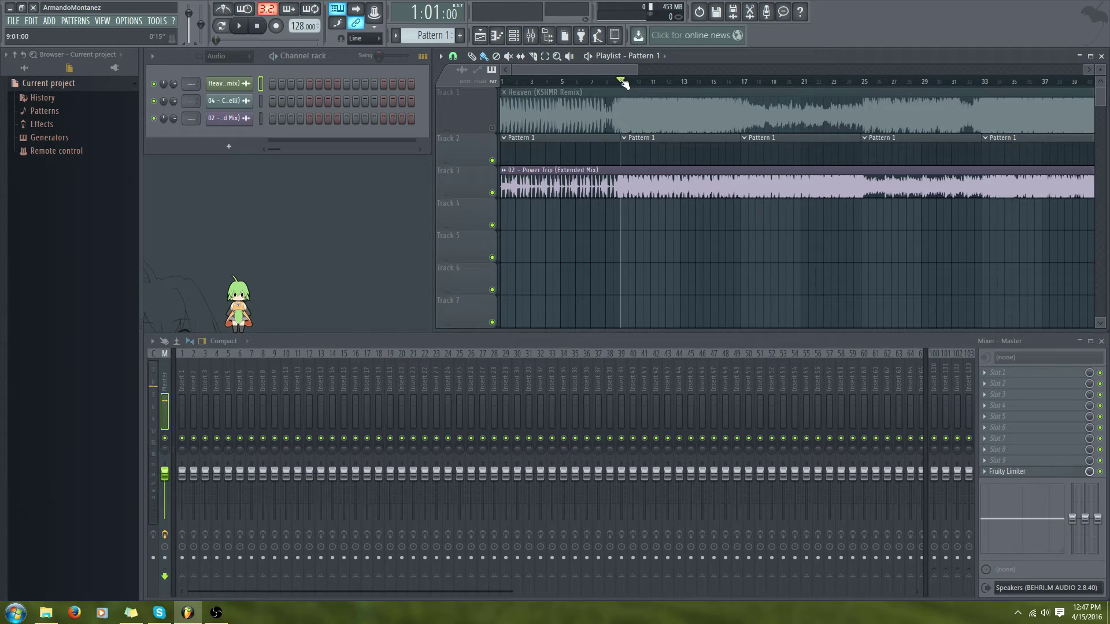
key(space)
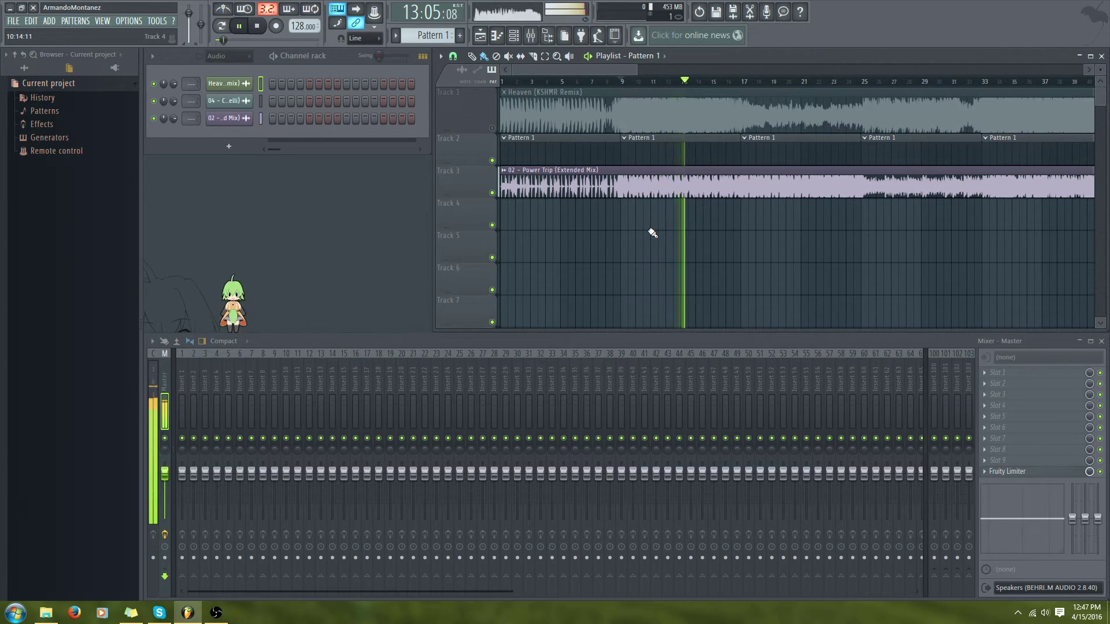
click(504, 82)
key(space)
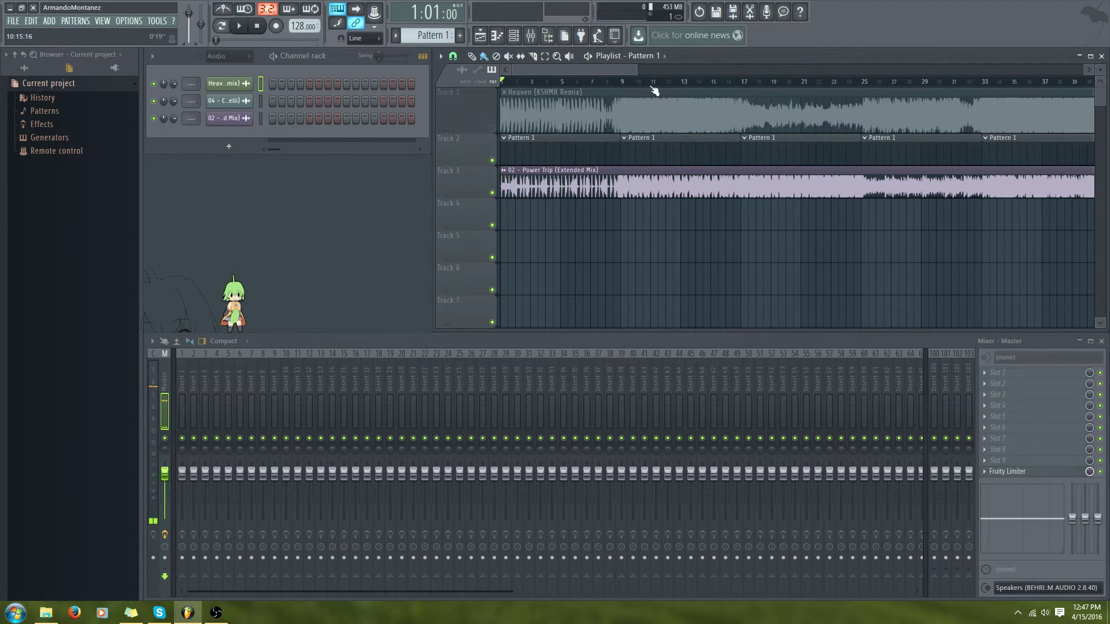
drag(629, 82, 645, 84)
mouse_move(634, 91)
mouse_down()
mouse_move(473, 136)
mouse_move(607, 231)
mouse_move(478, 245)
mouse_up()
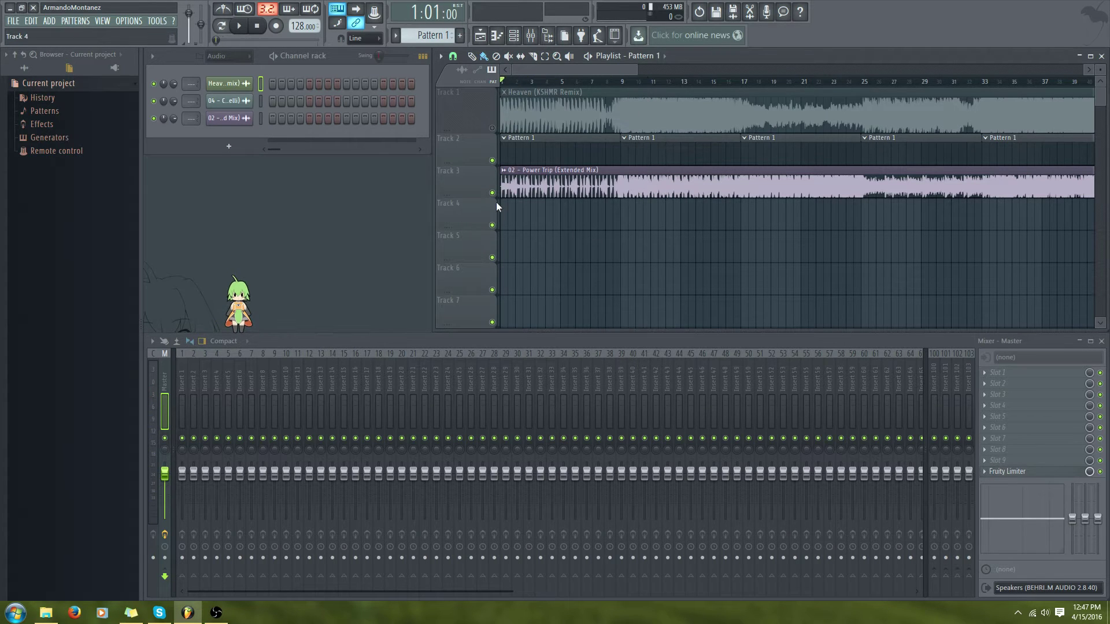
Unmute the Heaven remix track and move its clip eight bars later so it starts at bar 9
click(492, 128)
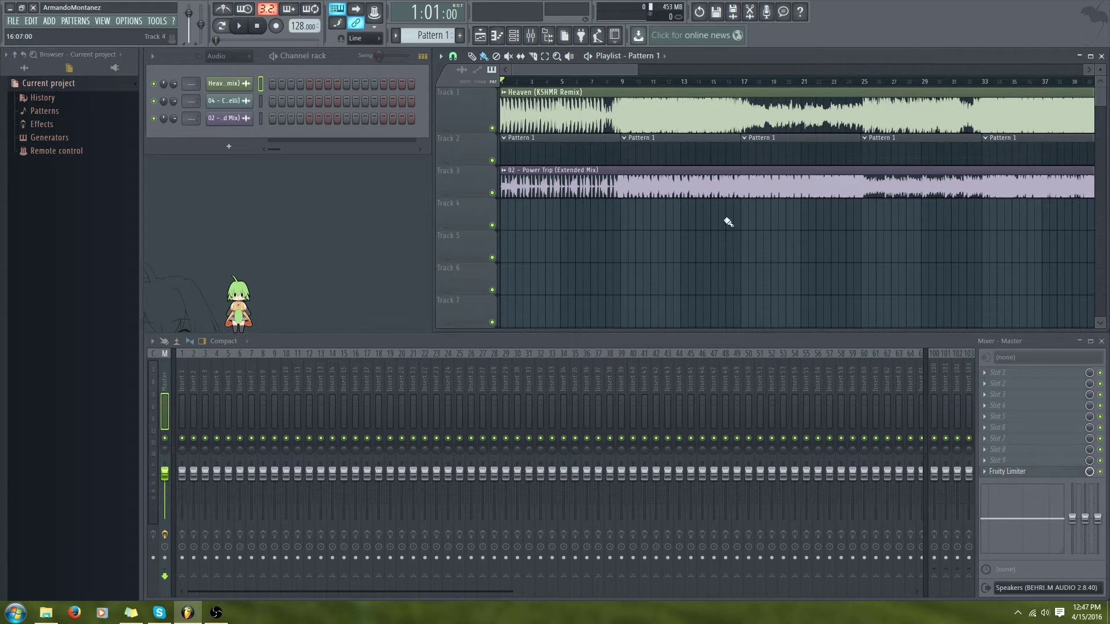
click(768, 276)
right_click(831, 289)
drag(533, 109, 653, 112)
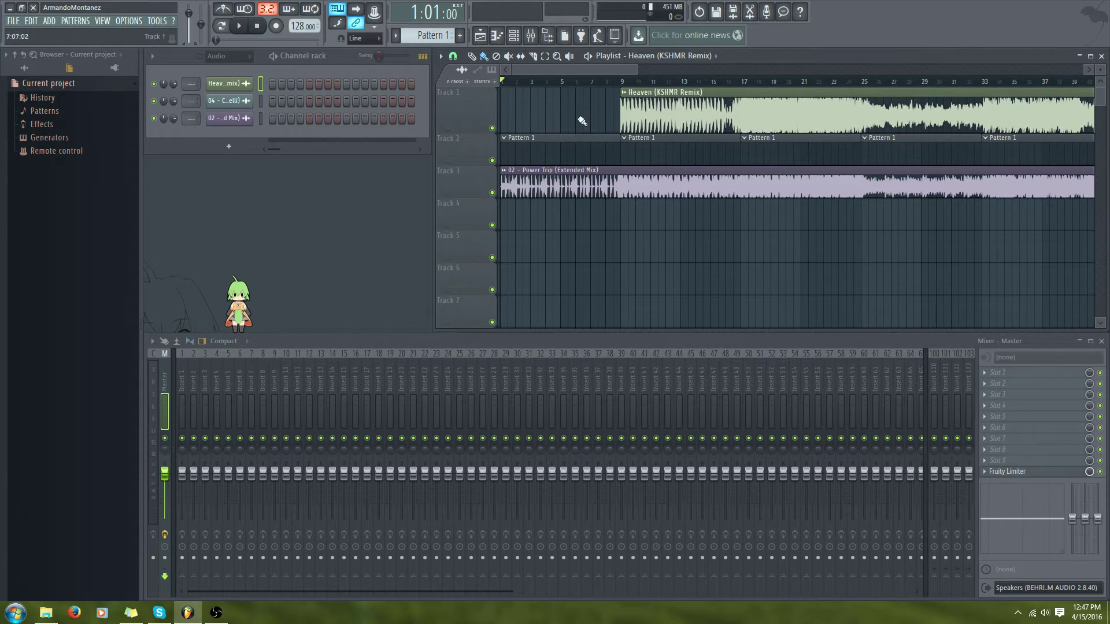
Place the playhead at bar 9, mute the Heaven remix track, and play Power Trip from there
mouse_move(533, 70)
mouse_down()
mouse_move(558, 69)
mouse_move(546, 67)
mouse_up()
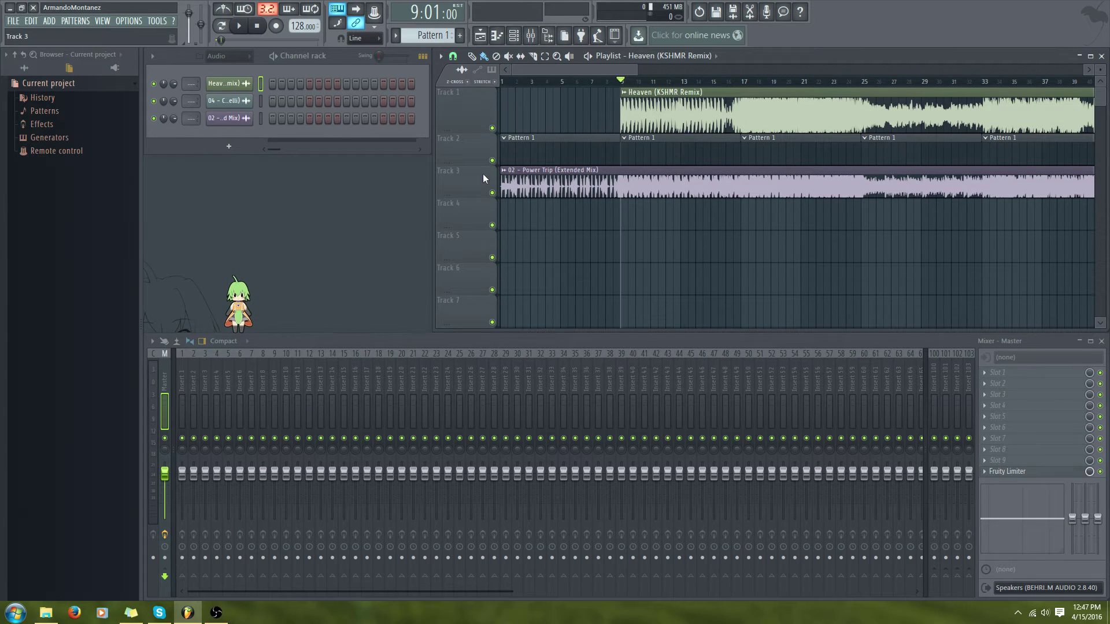
click(492, 193)
click(492, 193)
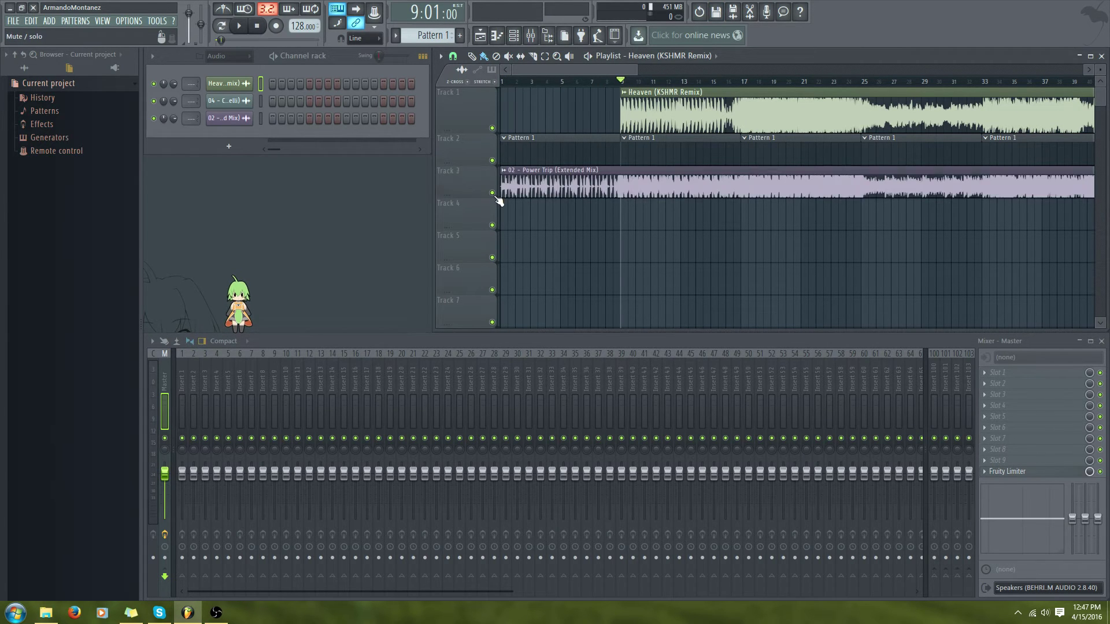
click(492, 128)
key(space)
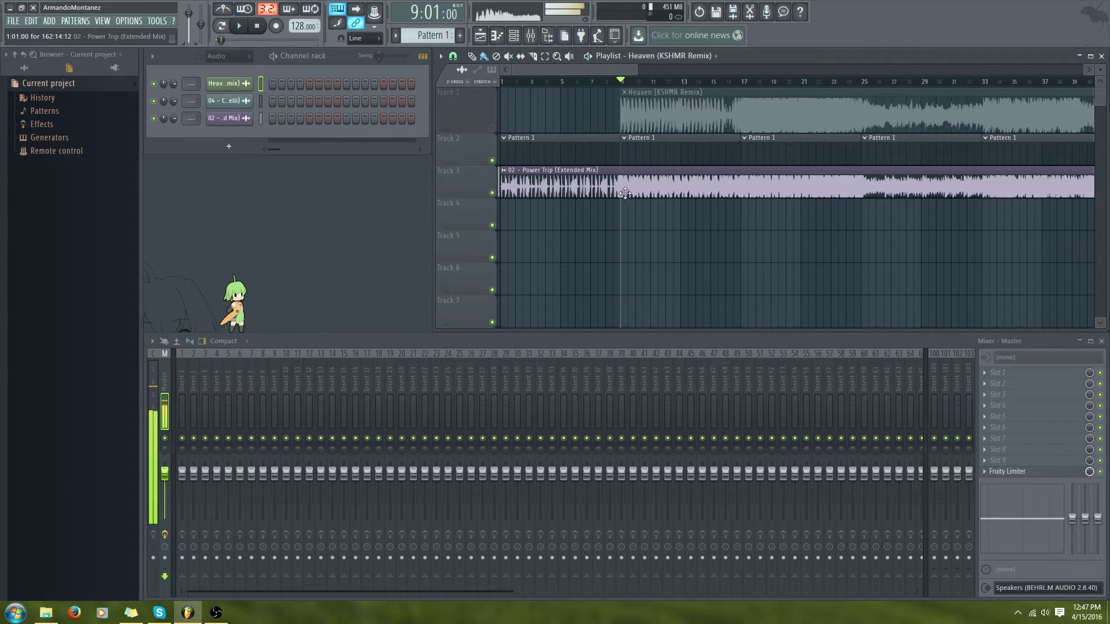
Unmute the Heaven remix track, mute the Power Trip track, and play the shifted Heaven remix briefly from bar 17
click(492, 128)
click(492, 193)
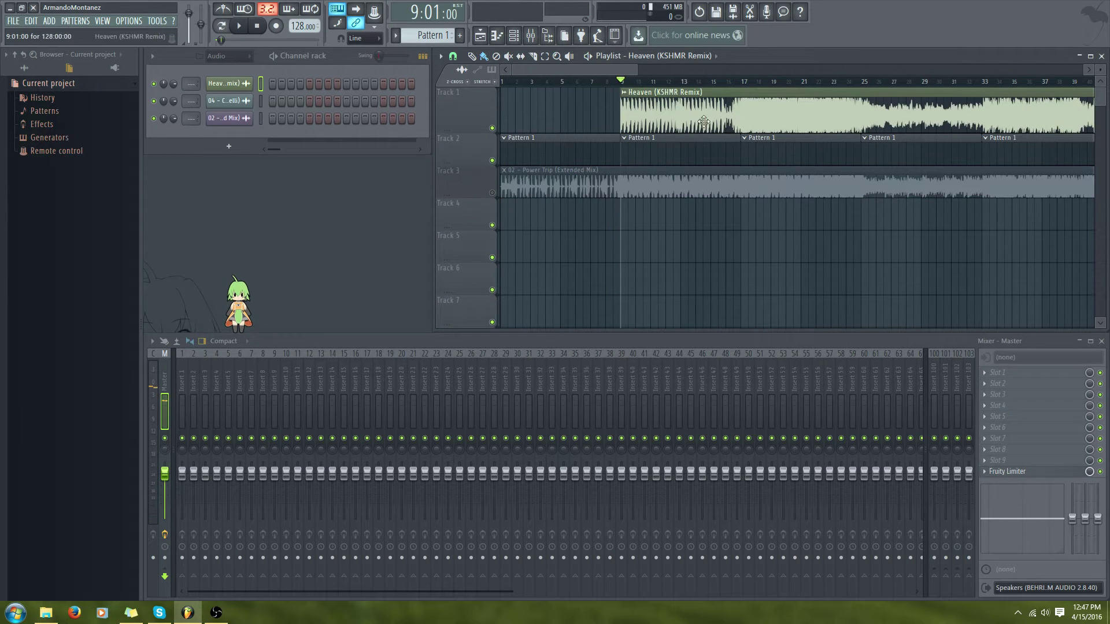
click(746, 82)
key(space)
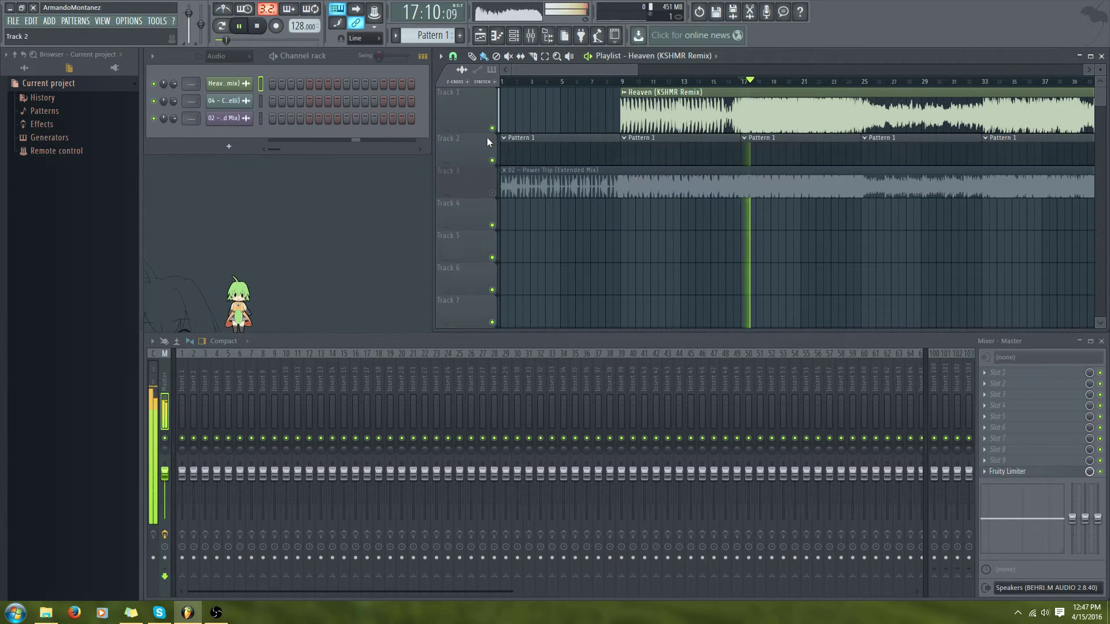
key(space)
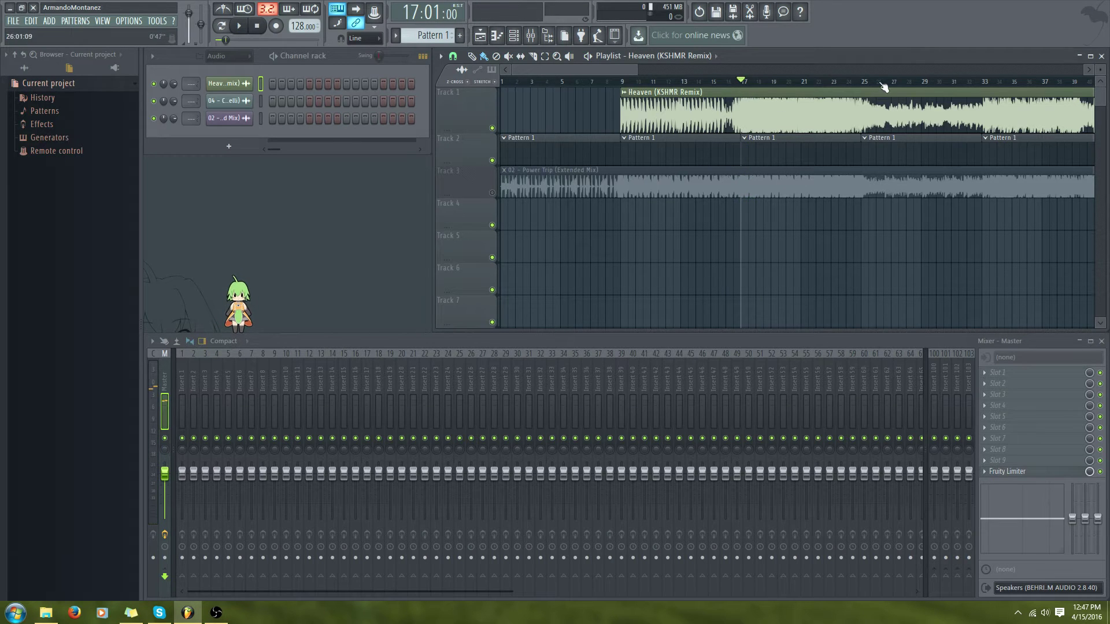
Play the shifted Heaven remix briefly from bar 25, then mute its track
click(864, 84)
key(space)
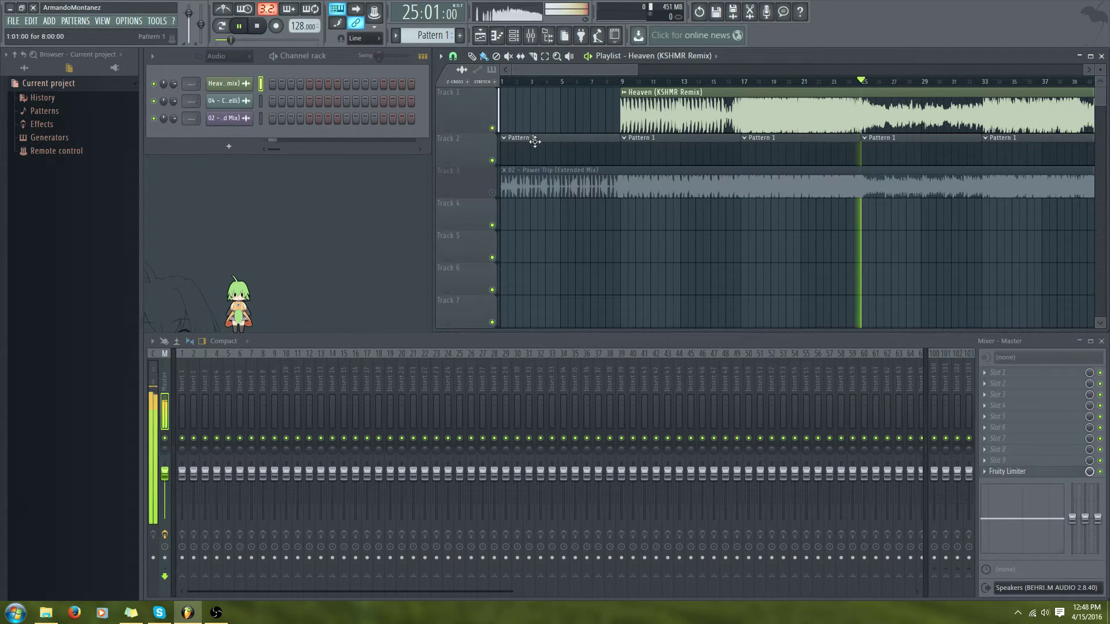
key(space)
click(492, 128)
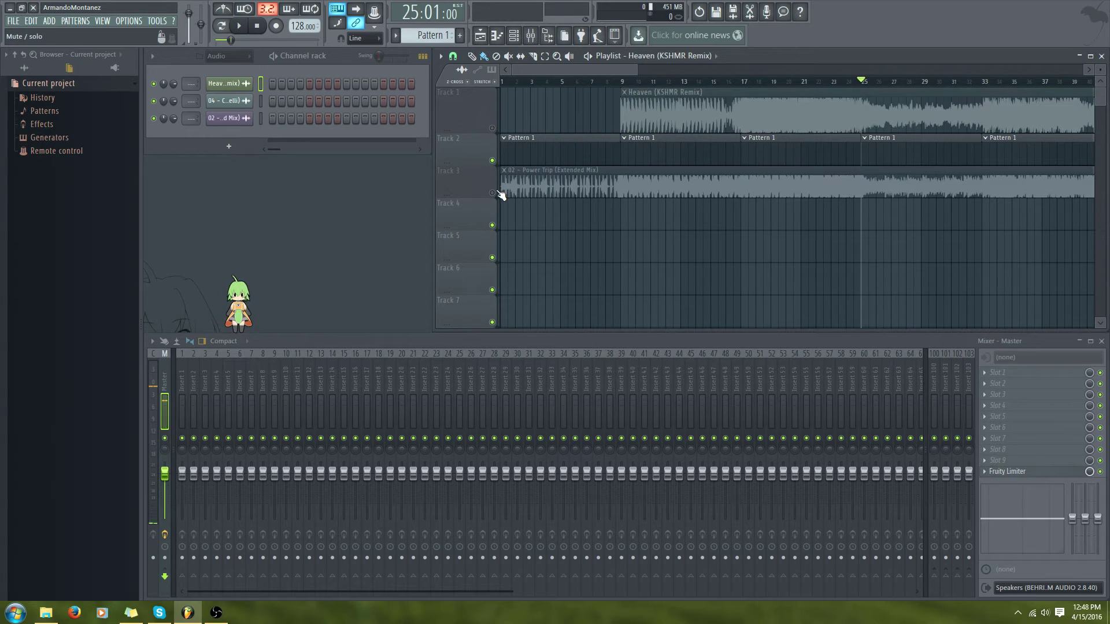
Unmute the Power Trip track, play it briefly from bar 25, and unmute the Heaven remix track
click(497, 191)
key(space)
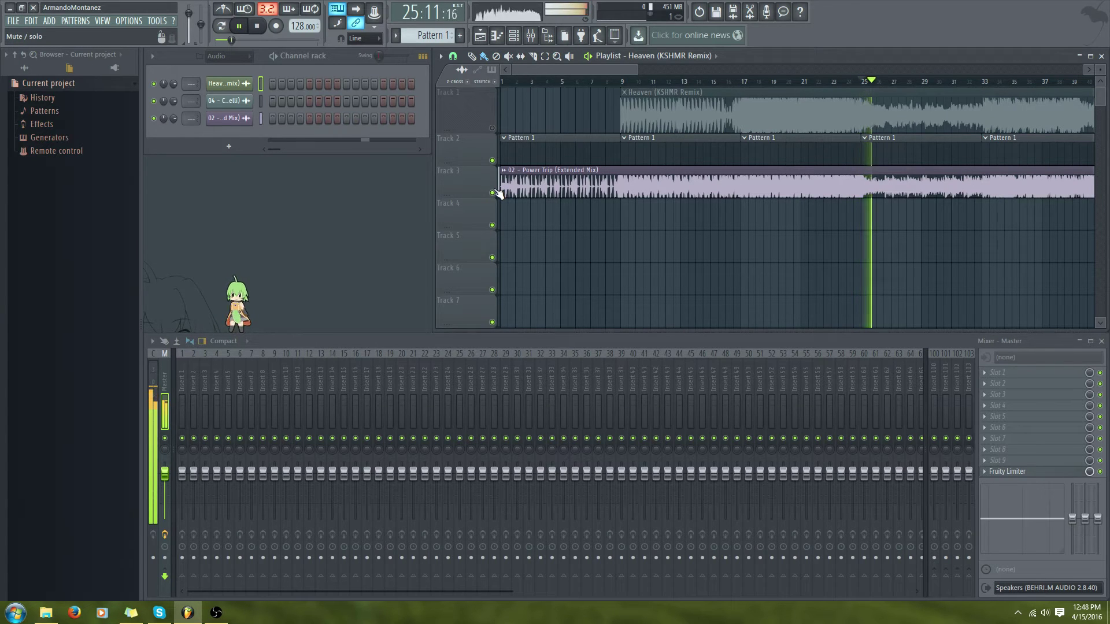
key(space)
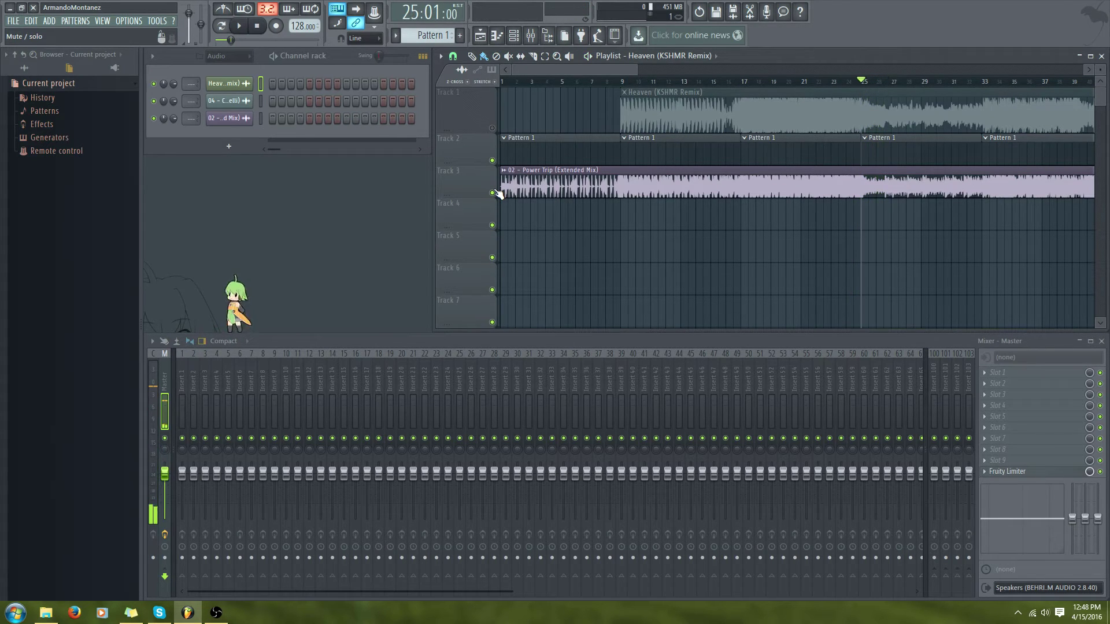
click(492, 129)
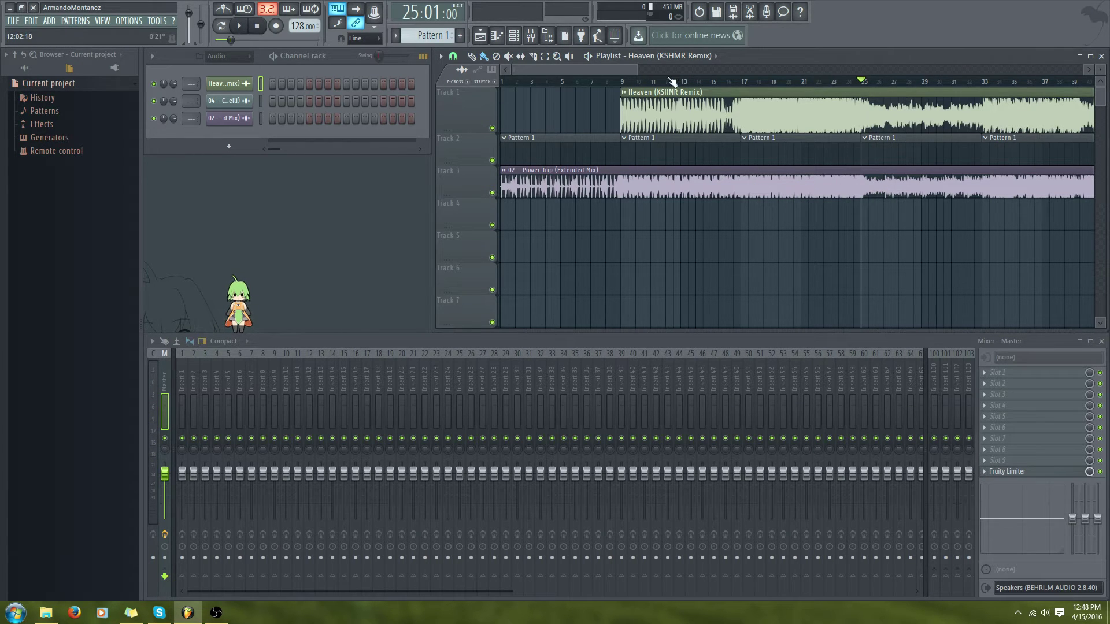
Solo the Heaven remix track and play it briefly from bar 23
drag(636, 69, 661, 69)
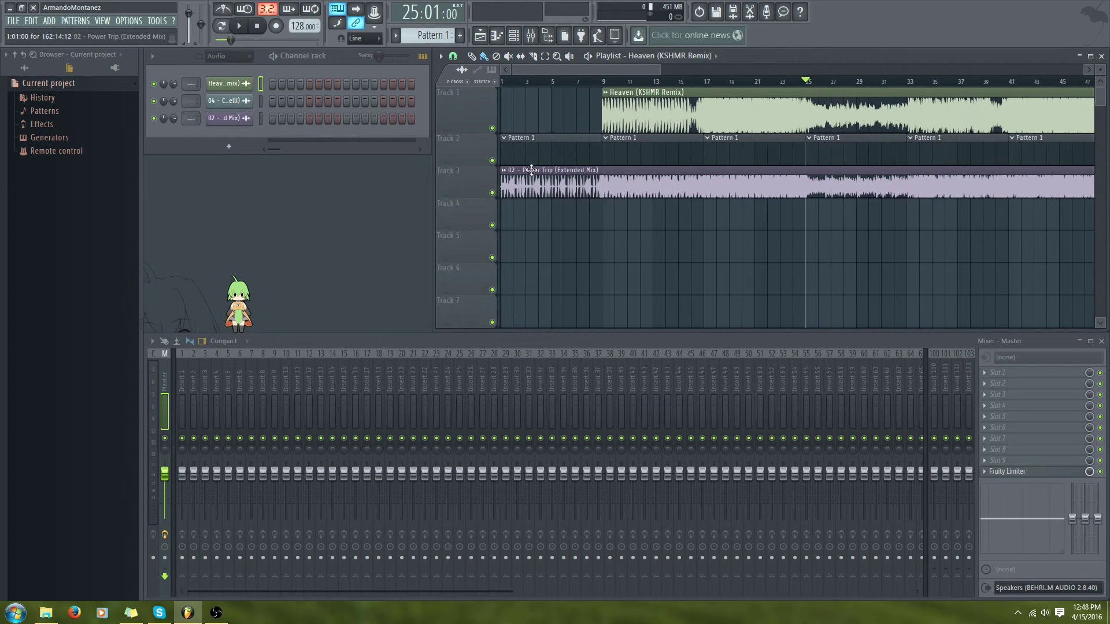
right_click(493, 129)
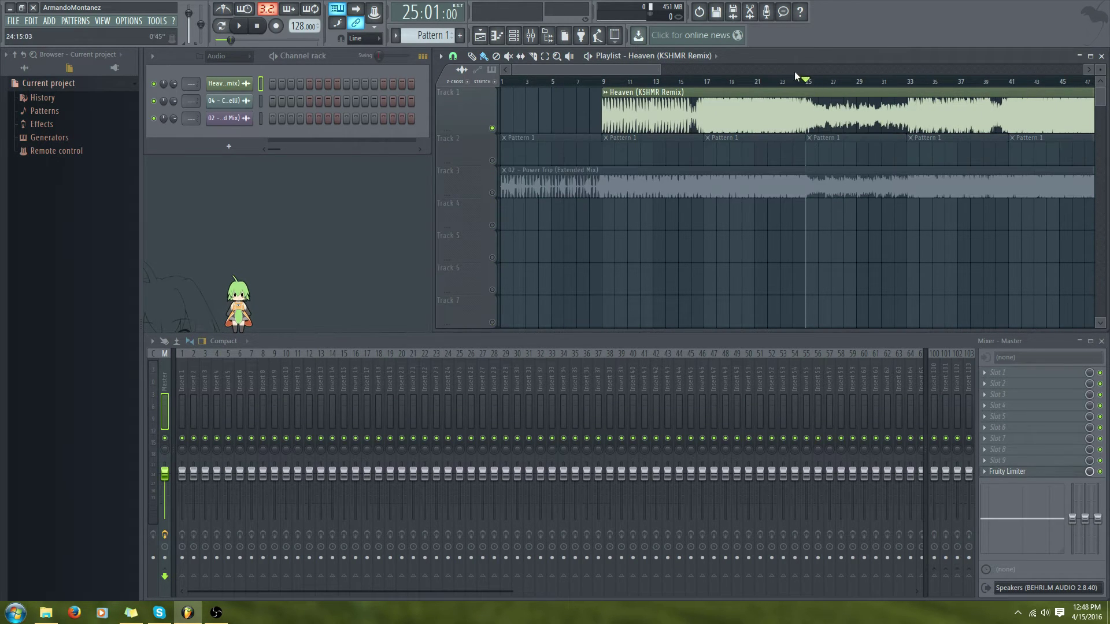
drag(800, 83, 780, 87)
key(space)
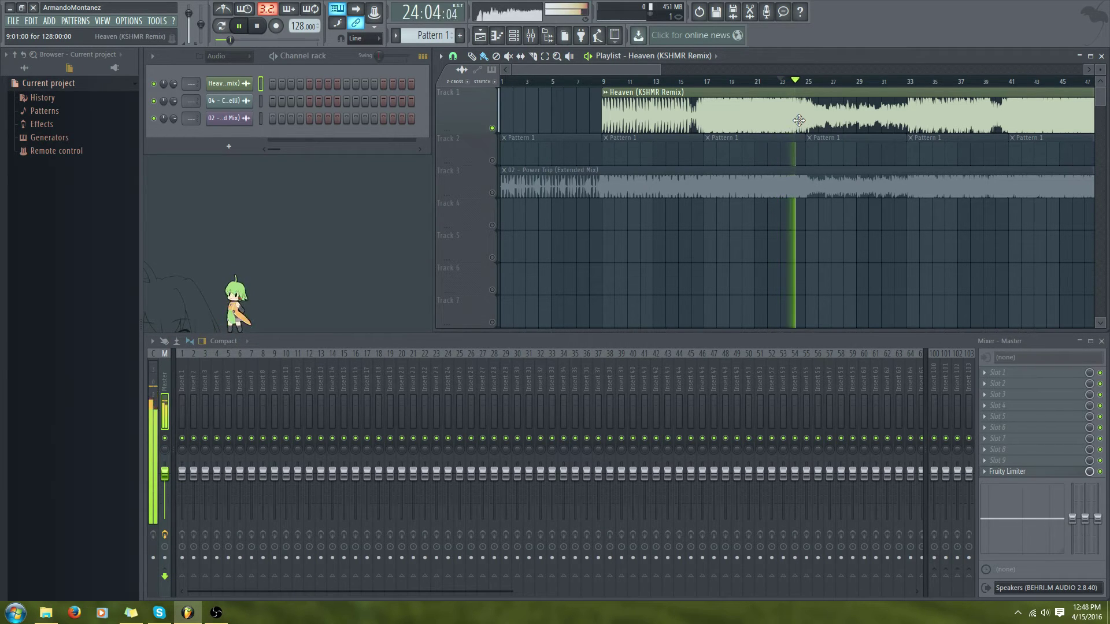
key(space)
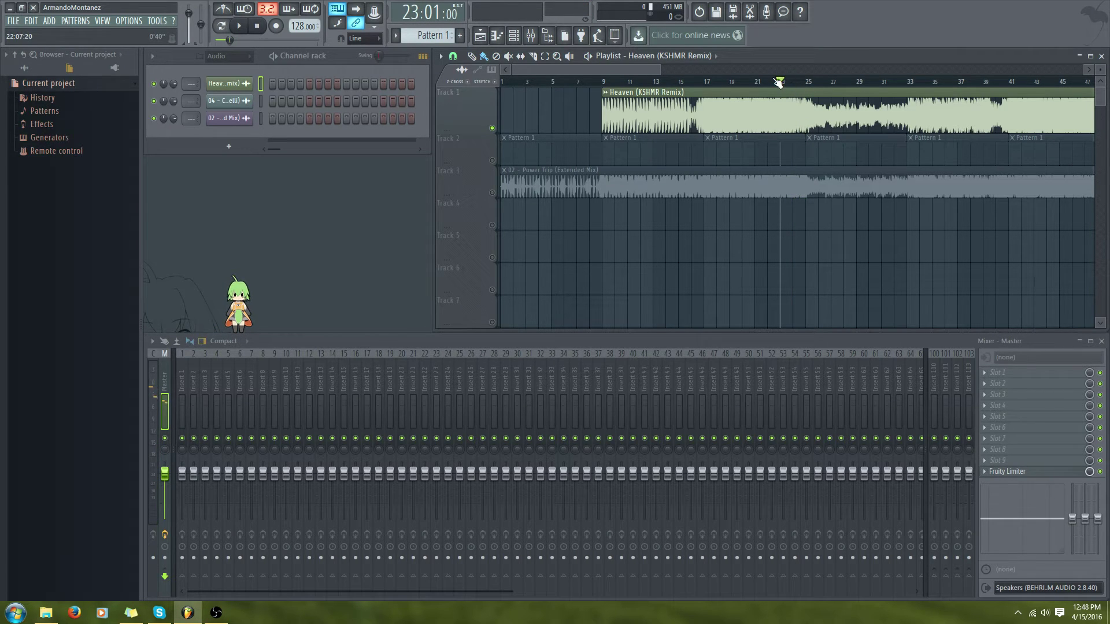
Solo the Power Trip track, slice its clip at bars 17 and 25, and move the eight-bar middle section to Track 4
mouse_move(794, 83)
mouse_down()
mouse_move(856, 84)
mouse_move(793, 86)
mouse_move(819, 103)
mouse_up()
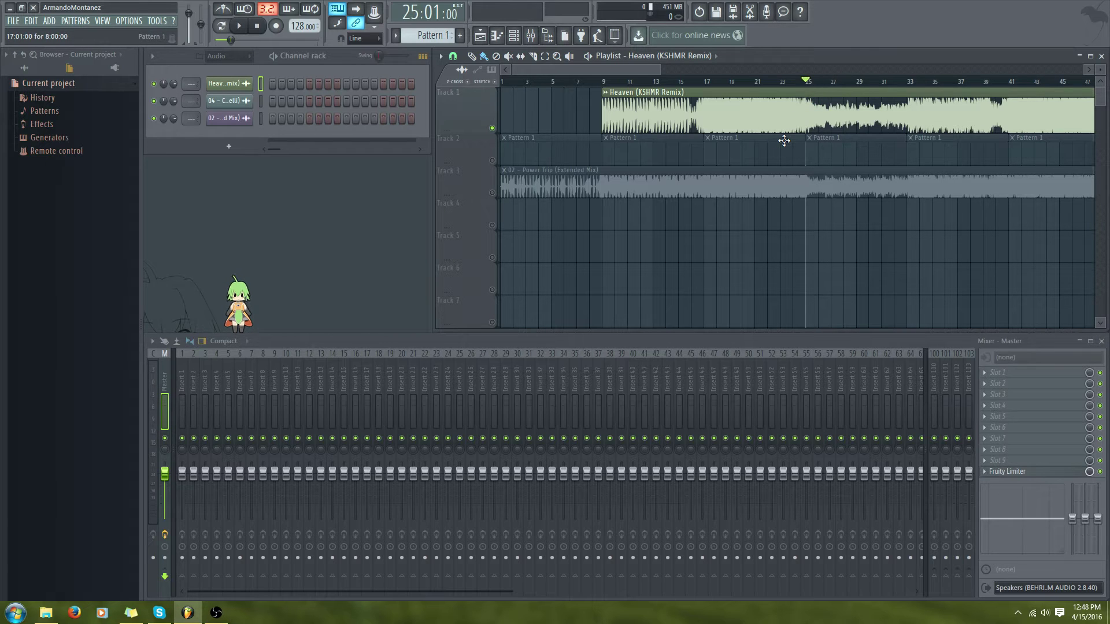
right_click(491, 128)
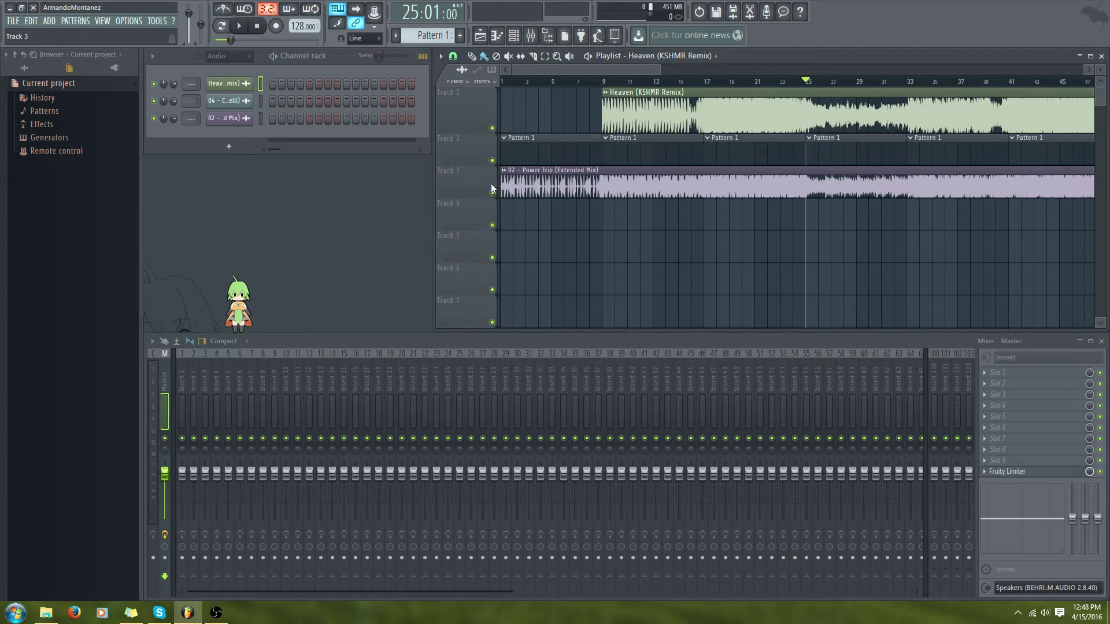
right_click(492, 192)
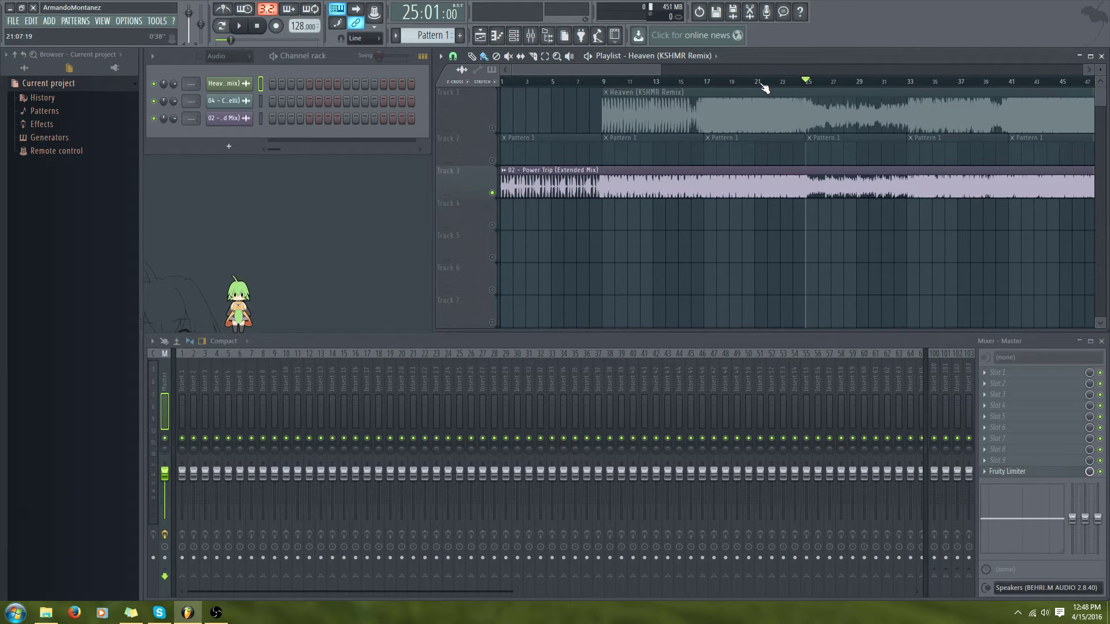
mouse_move(770, 85)
mouse_down()
mouse_move(718, 83)
mouse_move(806, 95)
mouse_move(708, 111)
mouse_move(793, 112)
mouse_move(702, 118)
mouse_move(715, 118)
mouse_up()
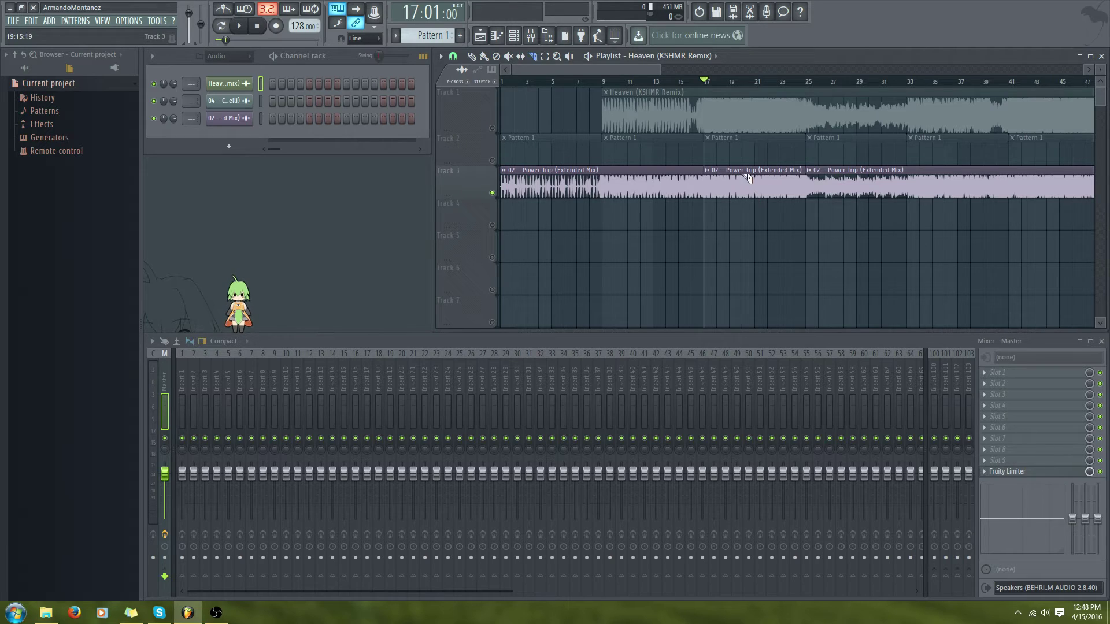
drag(749, 187, 749, 218)
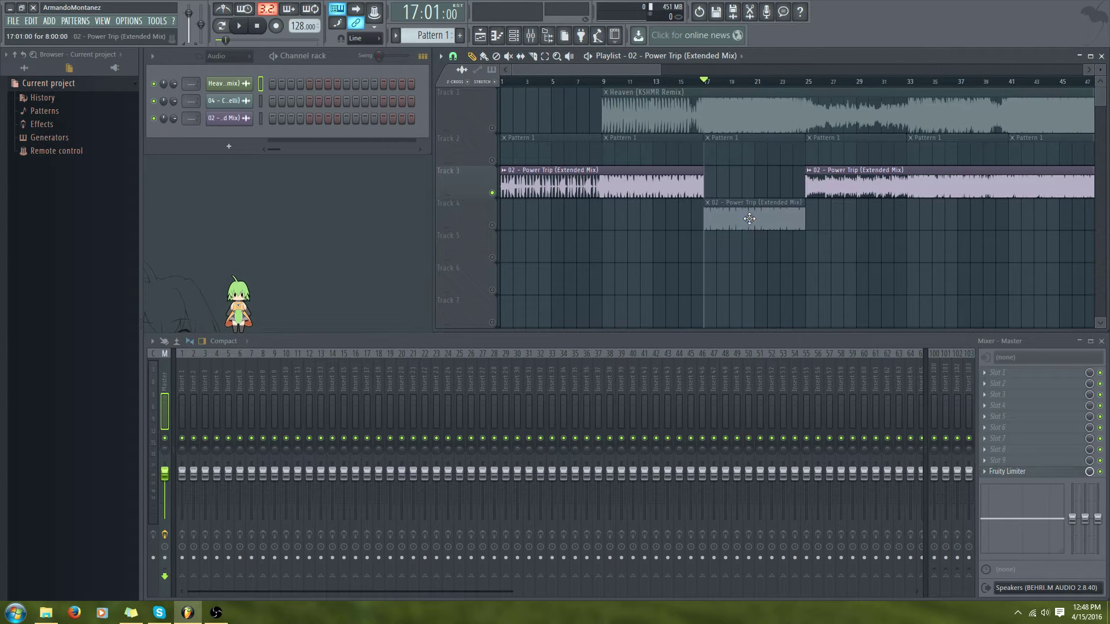
Try the opening Power Trip section at bar 9, move it back to bar 1, and play briefly from bar 16
drag(598, 182, 700, 182)
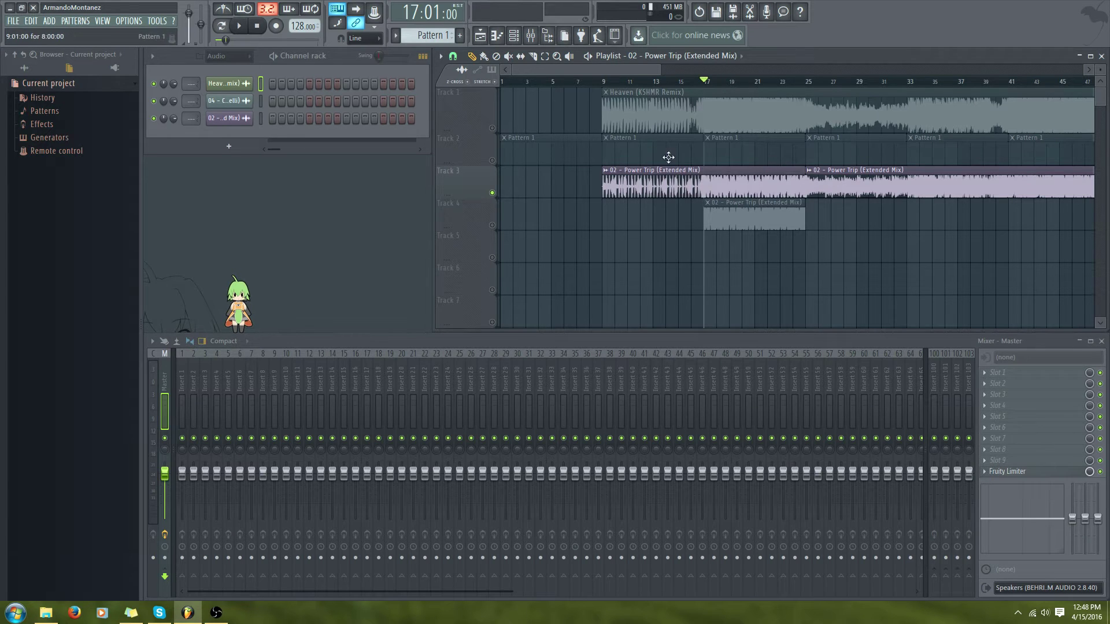
drag(786, 185, 685, 197)
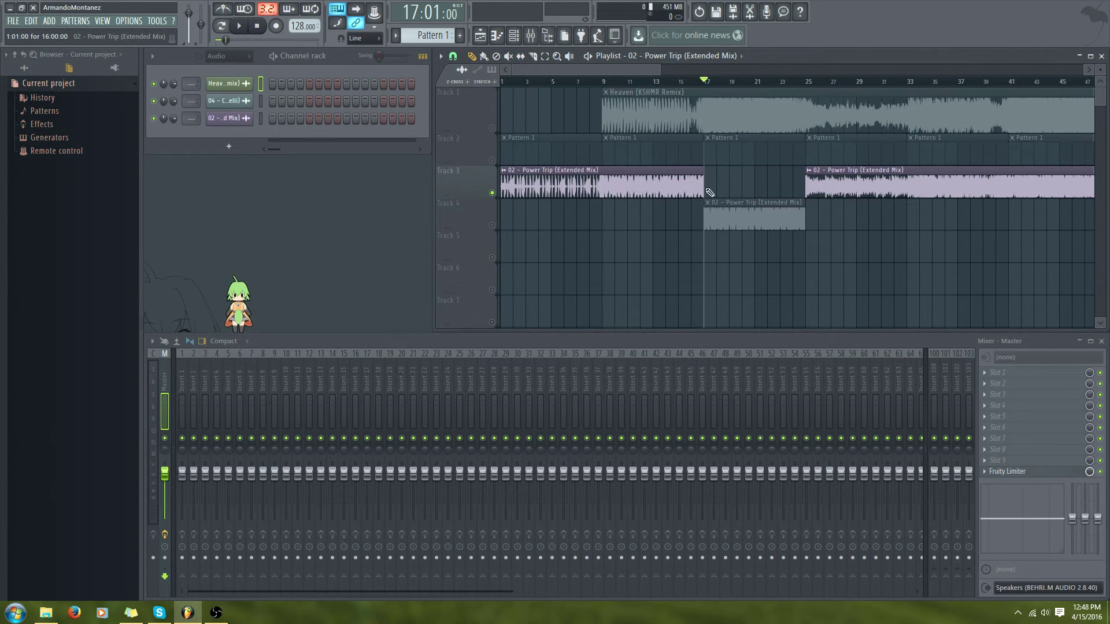
click(696, 82)
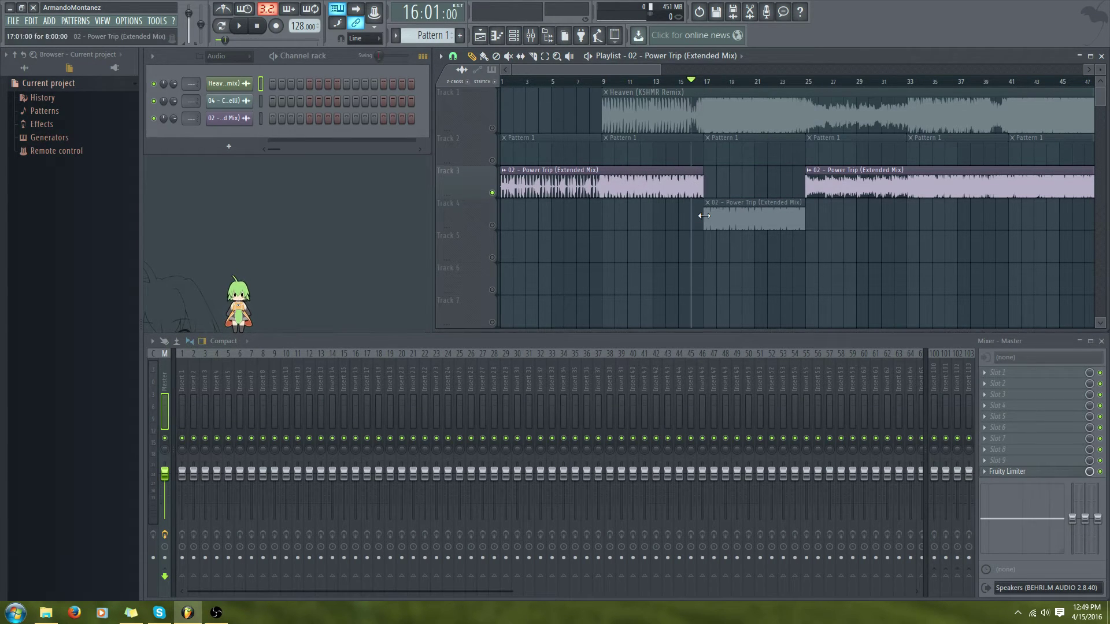
key(space)
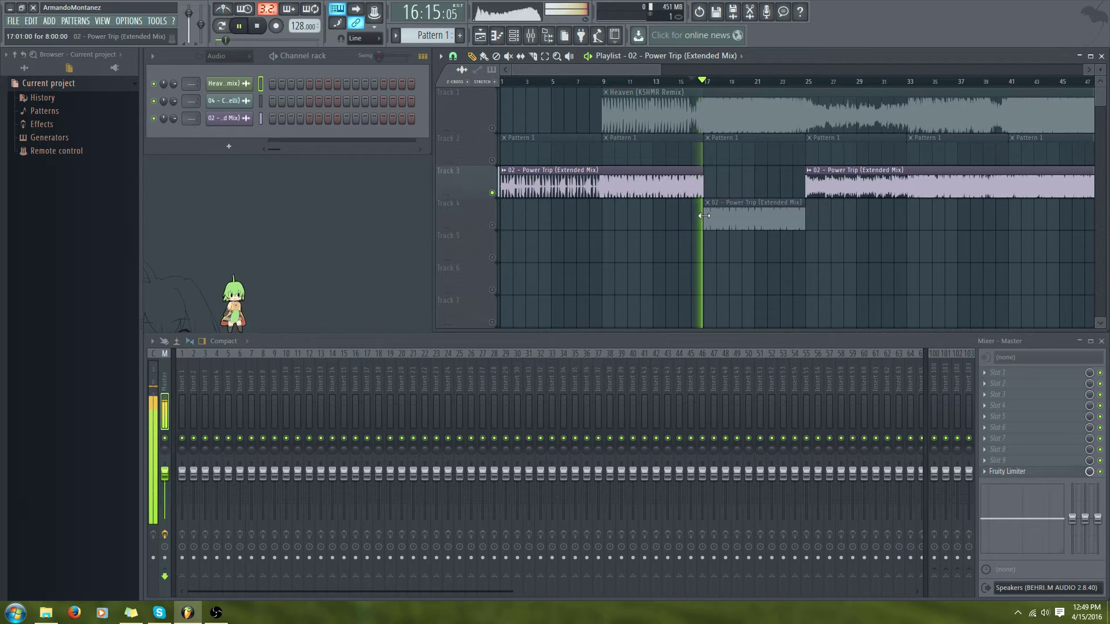
key(space)
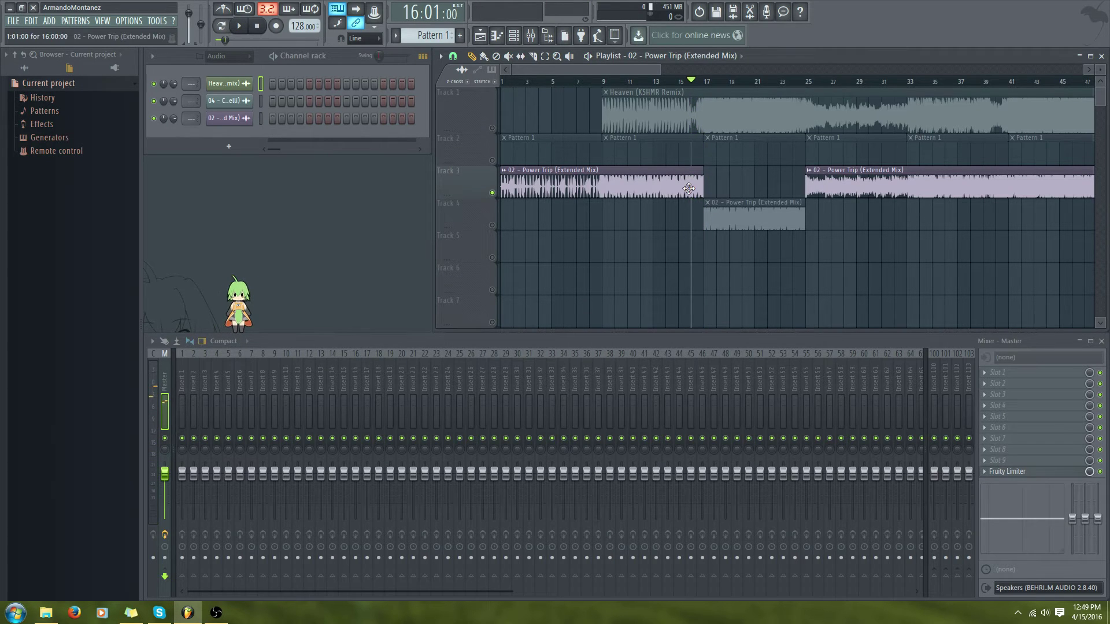
Shift the opening Power Trip section to bar 9 so it meets the bar 25 section, and play the join from bar 24
drag(702, 194, 804, 195)
click(803, 81)
key(space)
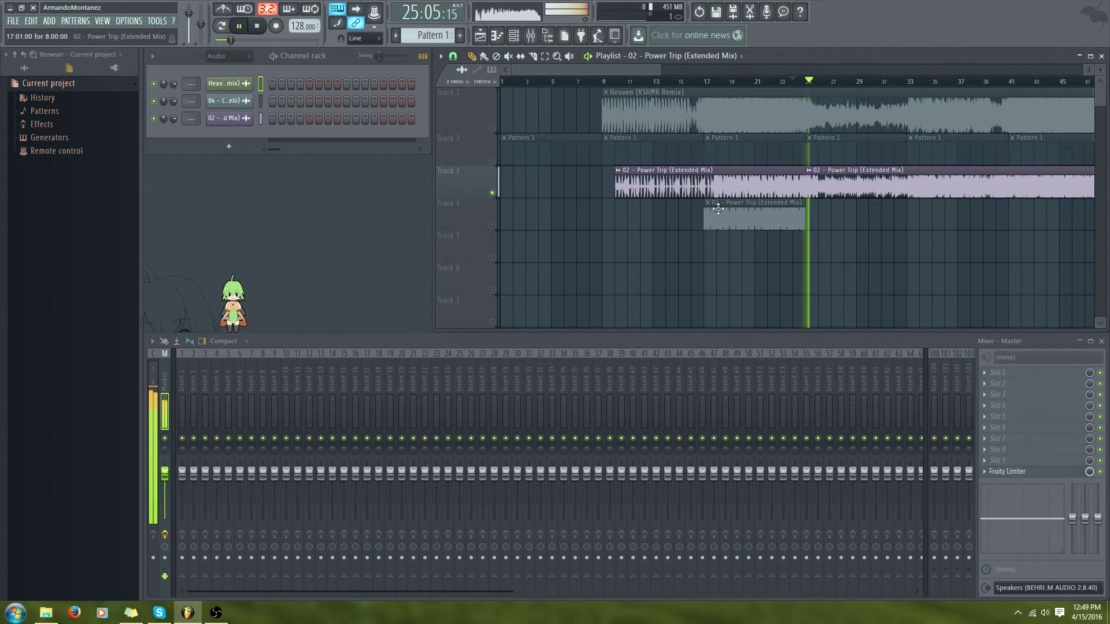
key(space)
mouse_move(799, 184)
mouse_down()
mouse_move(749, 184)
mouse_move(786, 184)
mouse_up()
key(space)
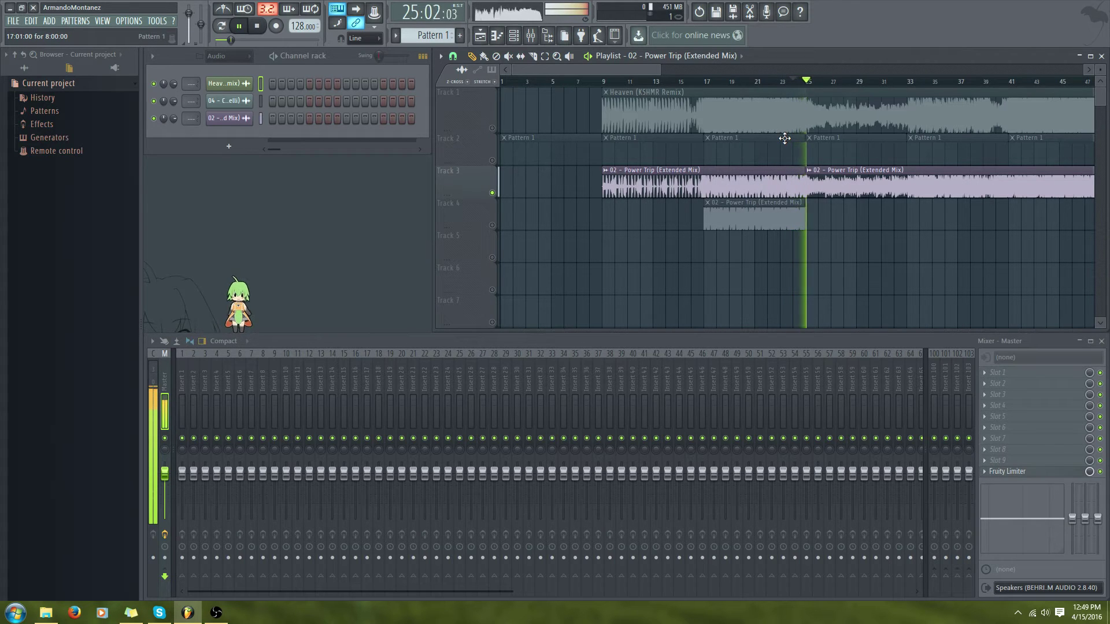
key(space)
Return the opening section to bar 1 and the middle section to Track 3, and play Power Trip from bar 17 past bar 25
drag(746, 190, 644, 190)
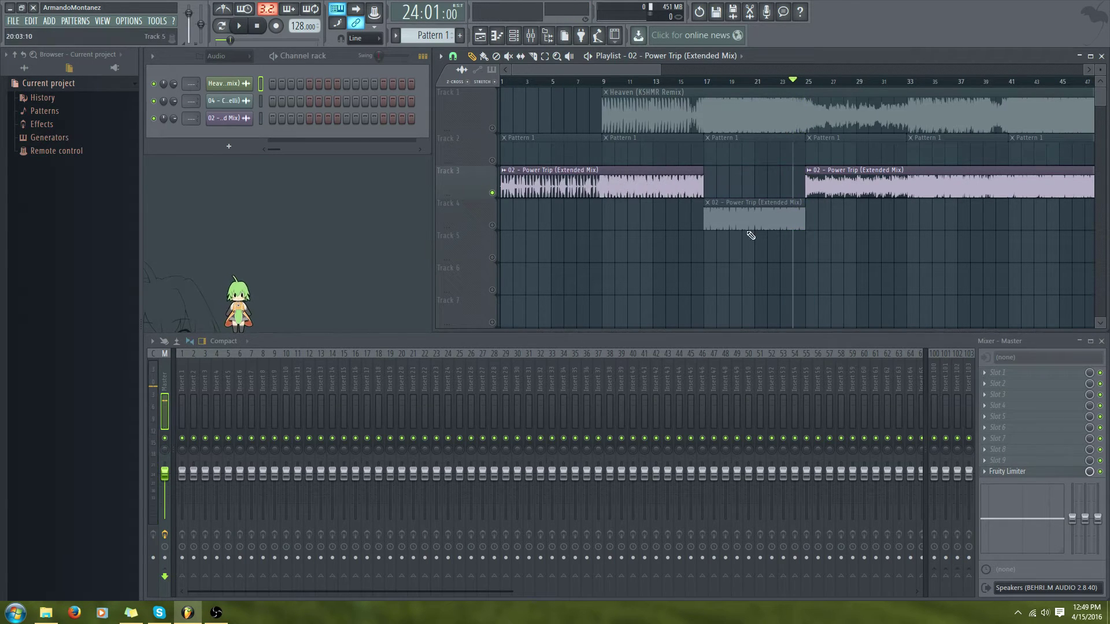
drag(742, 199, 741, 166)
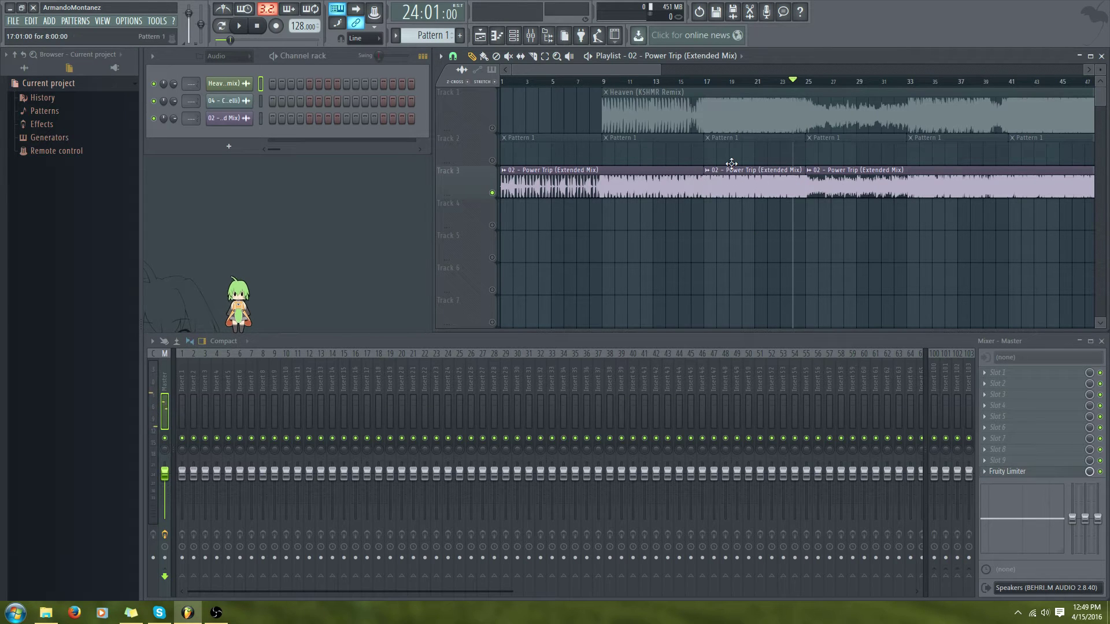
click(706, 85)
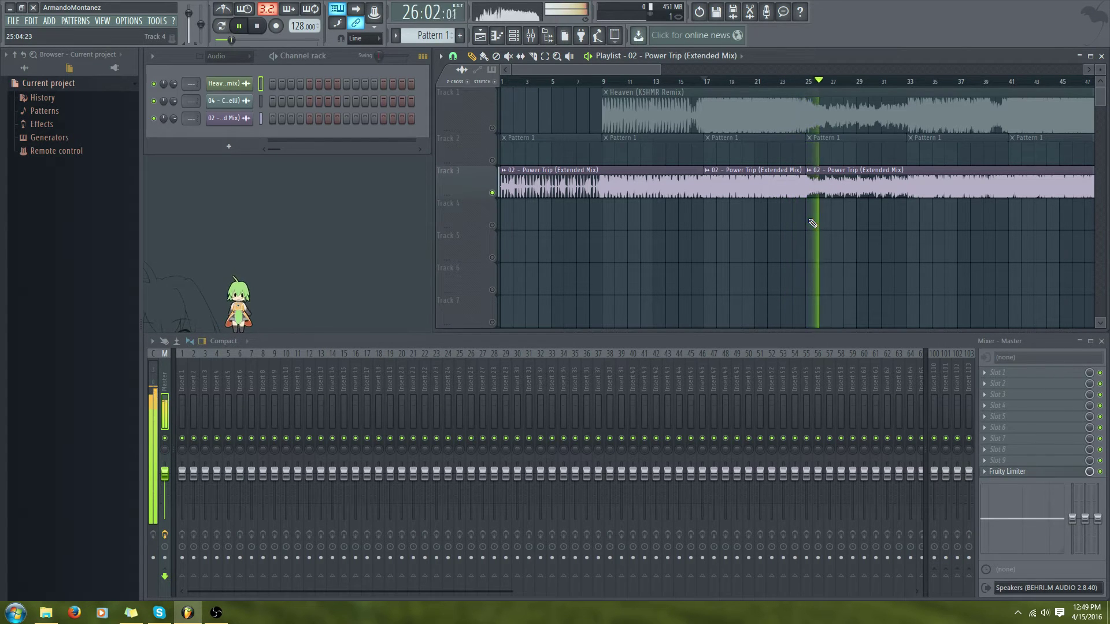
key(space)
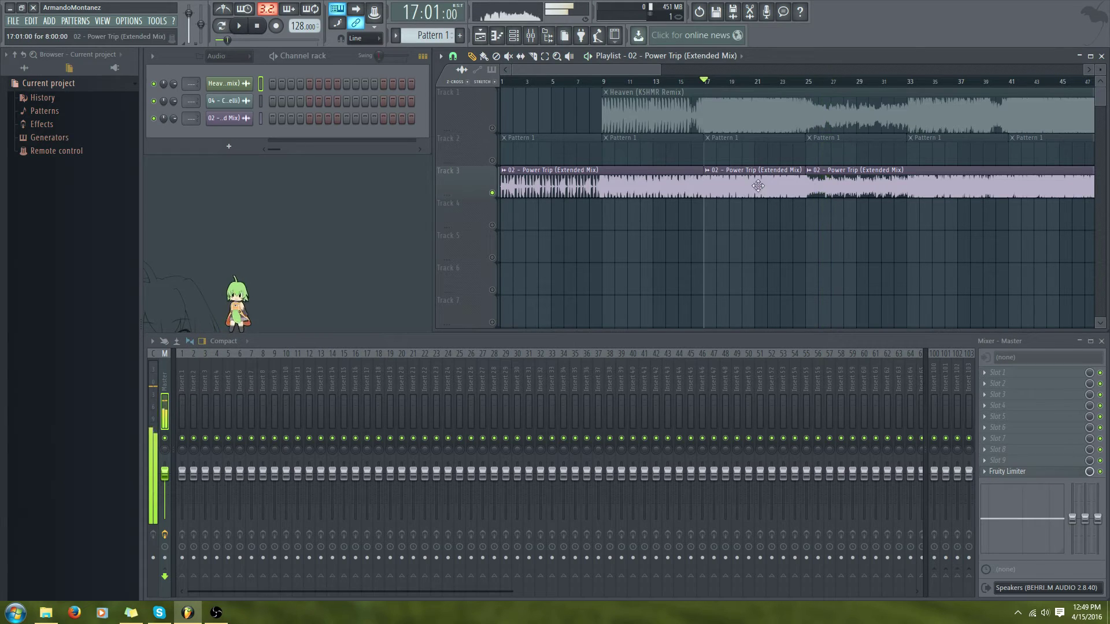
Try the Power Trip arrangement without its middle section, mark bar 25 with the playhead, and restore both sections to their places on Track 3
drag(749, 220, 749, 228)
drag(627, 172, 728, 172)
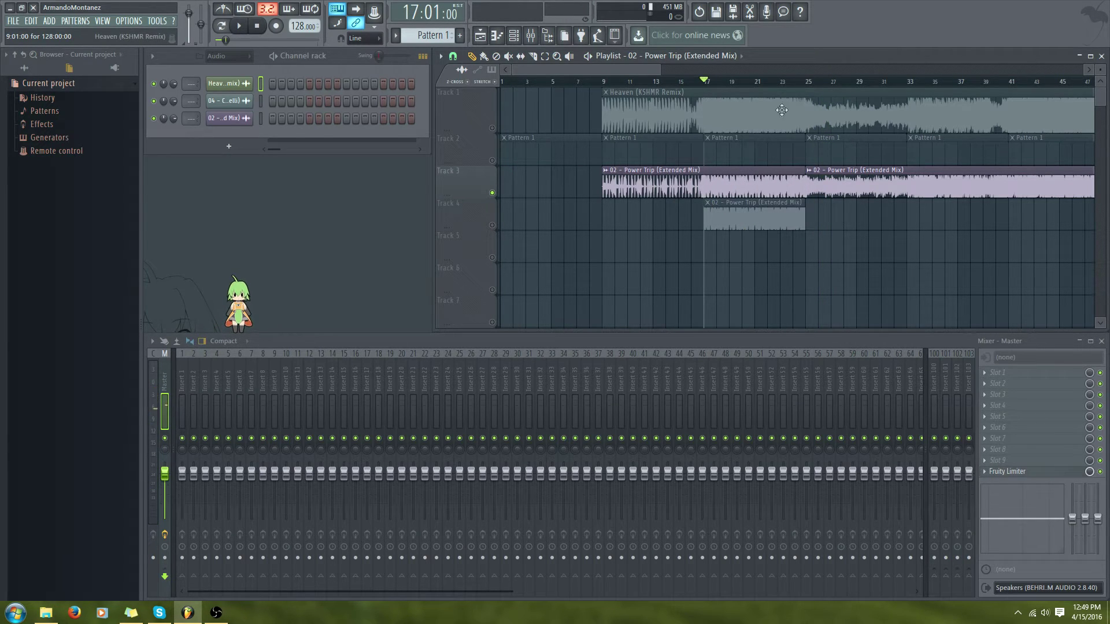
click(793, 81)
mouse_move(793, 84)
mouse_down()
mouse_move(818, 93)
mouse_move(804, 96)
mouse_up()
drag(724, 193, 623, 192)
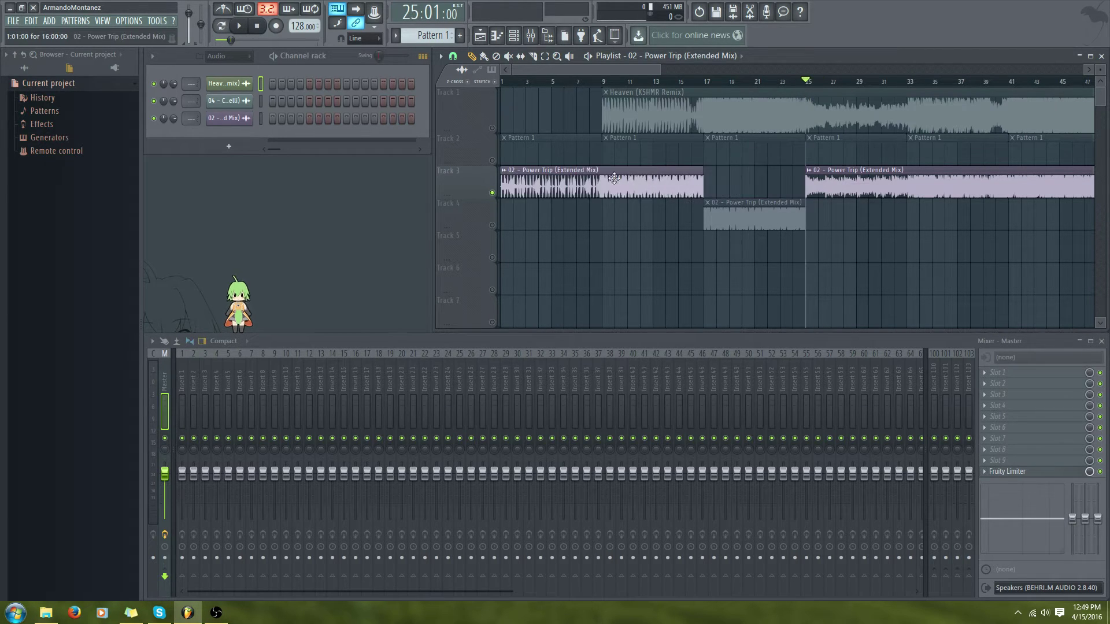
drag(738, 220, 739, 188)
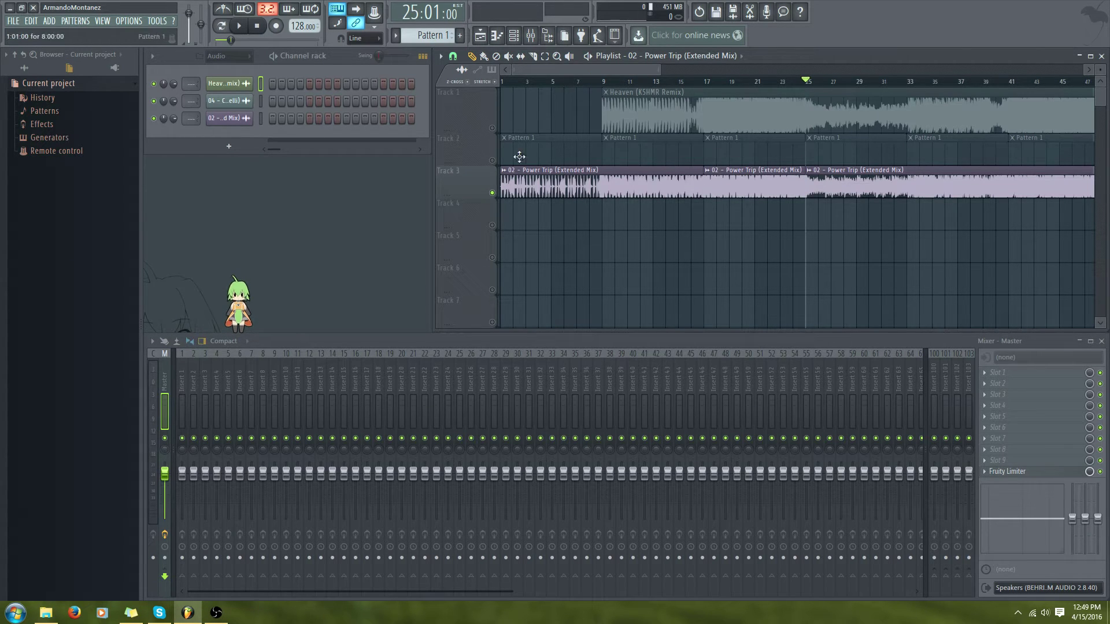
Unsolo the Power Trip track, delete its eight-bar middle section, and move the opening section to start at bar 9
right_click(493, 193)
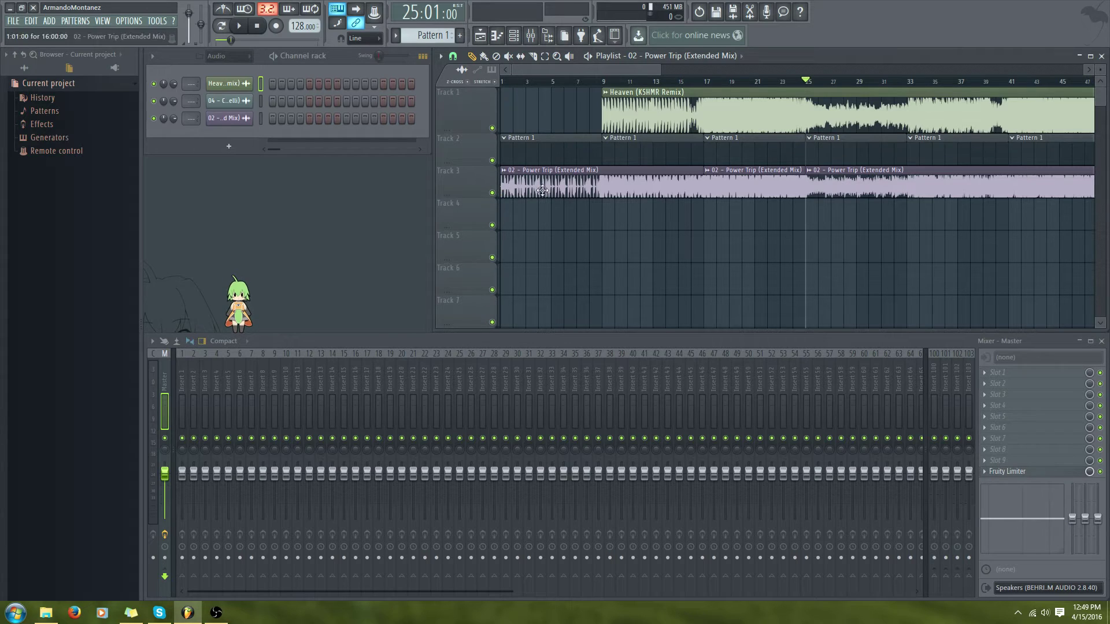
drag(745, 185, 745, 217)
drag(666, 185, 768, 186)
right_click(767, 218)
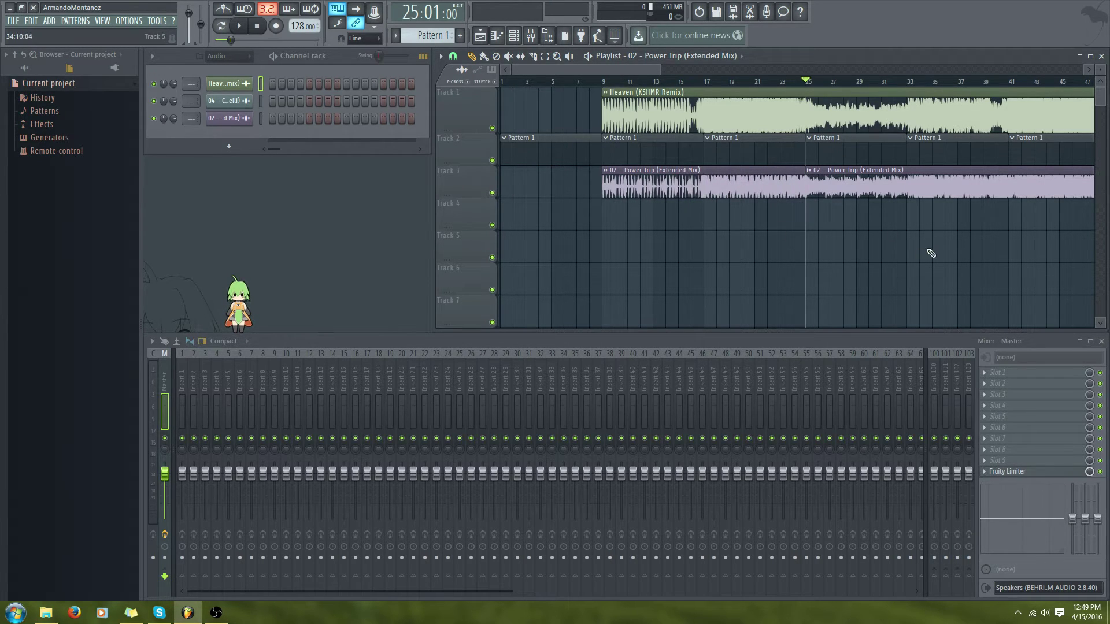
Solo the Heaven remix track and play it from bar 32 into the section starting at bar 33
drag(599, 68, 639, 70)
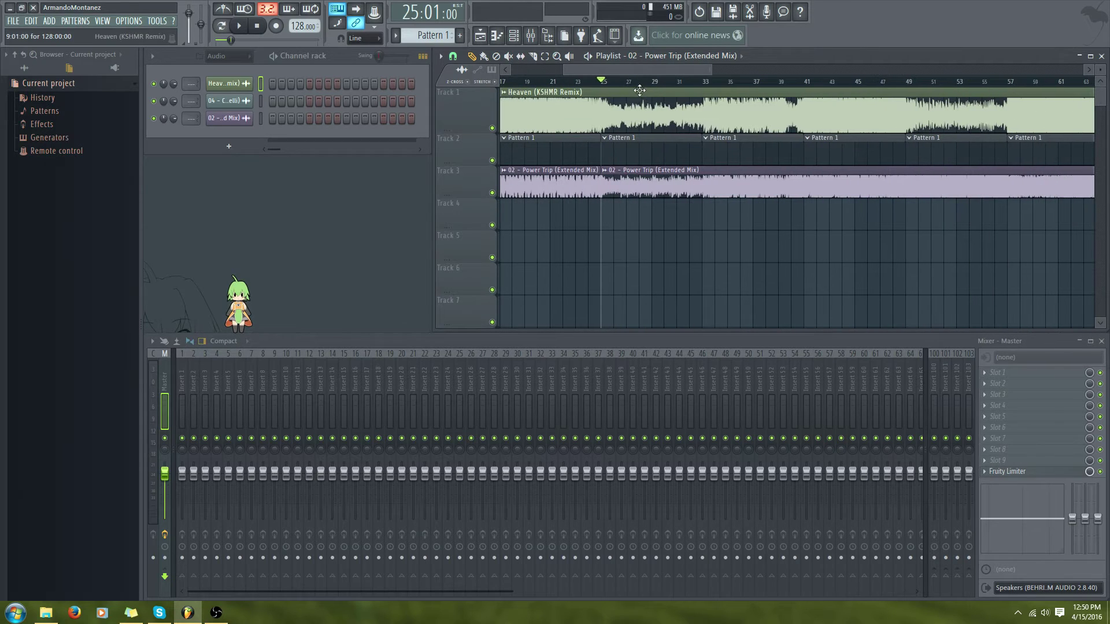
right_click(493, 128)
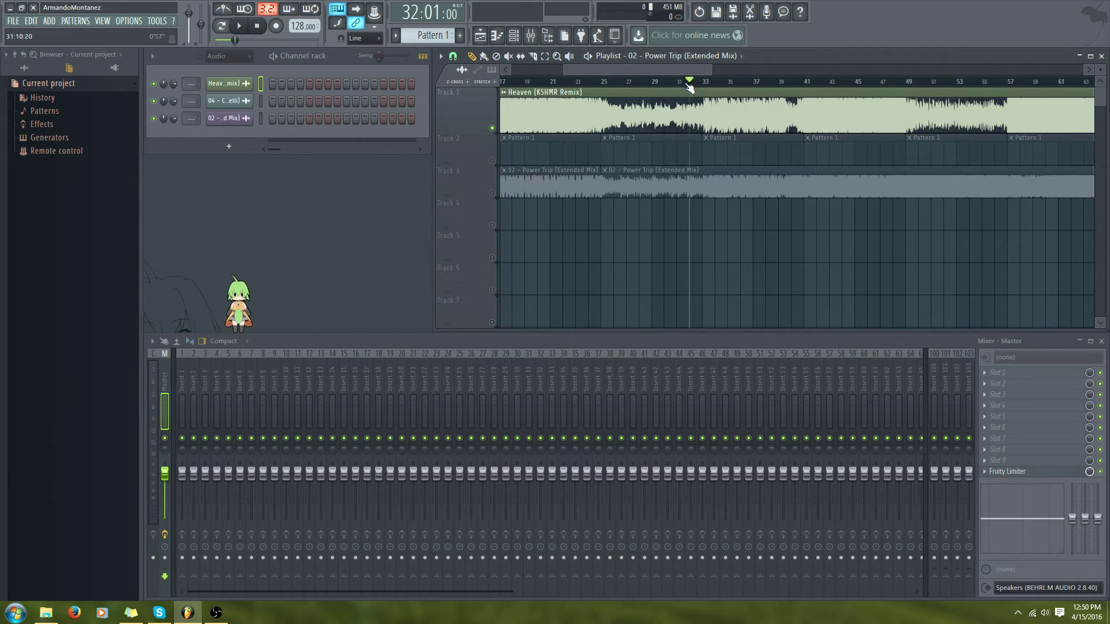
key(space)
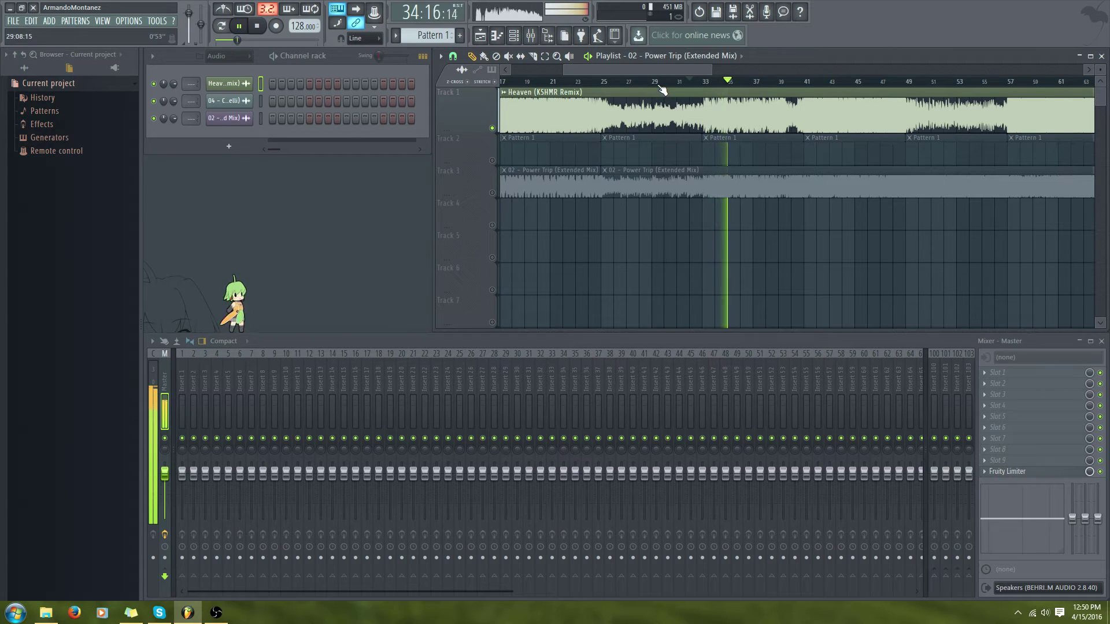
key(space)
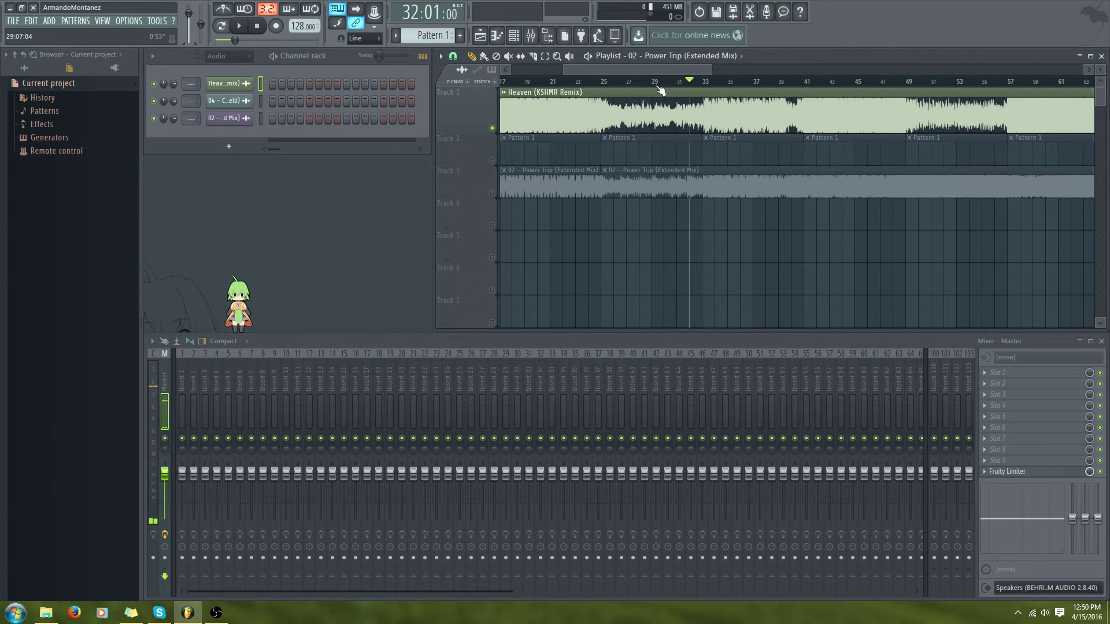
Play the Heaven remix briefly from bar 29 and from bar 35
click(658, 82)
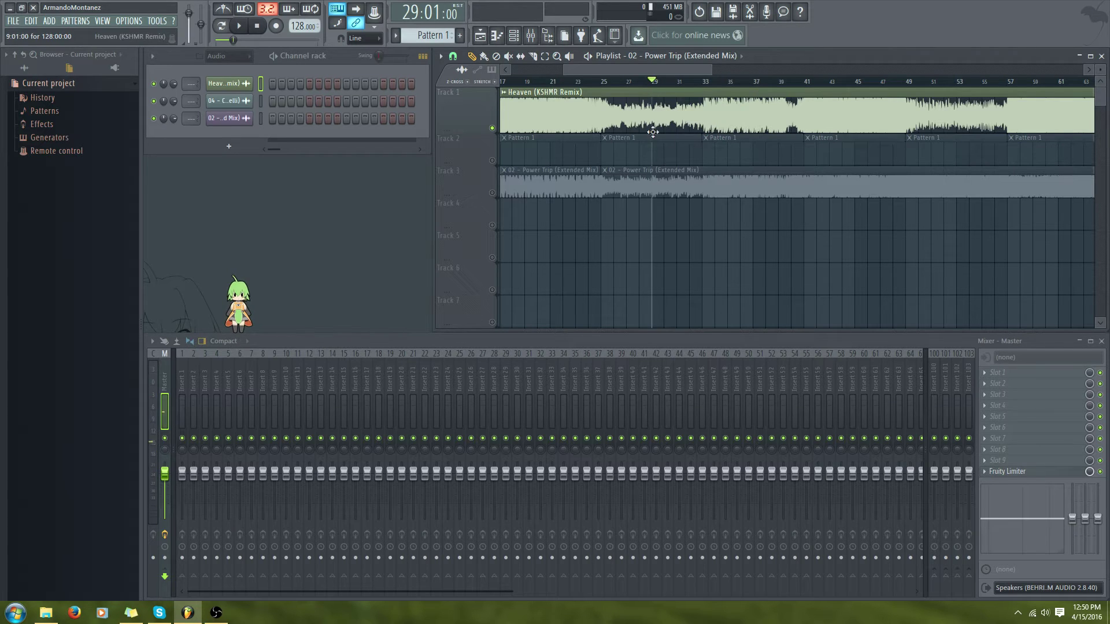
key(space)
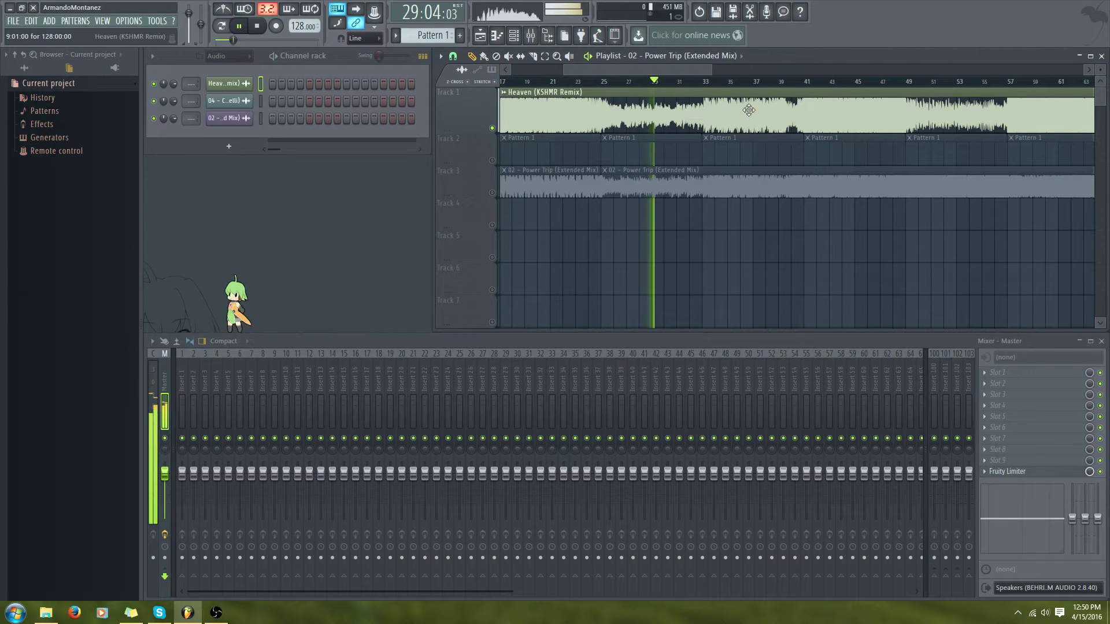
click(725, 82)
key(space)
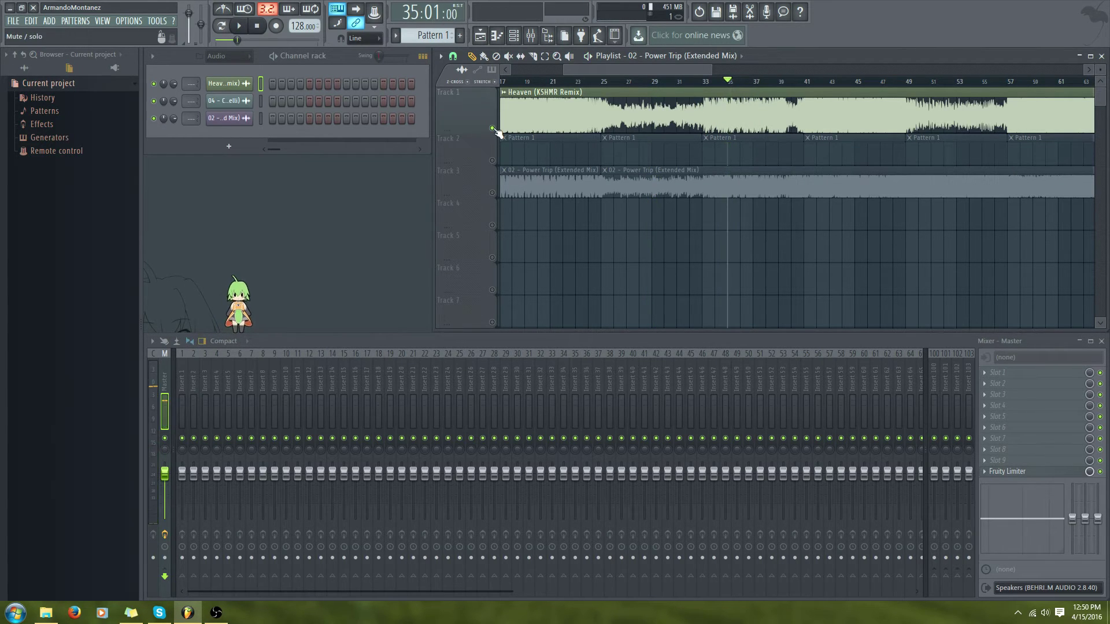
Switch the solo from the Heaven remix to the Power Trip track and play it from bar 29 into the section starting at bar 33
right_click(494, 128)
right_click(492, 193)
click(655, 82)
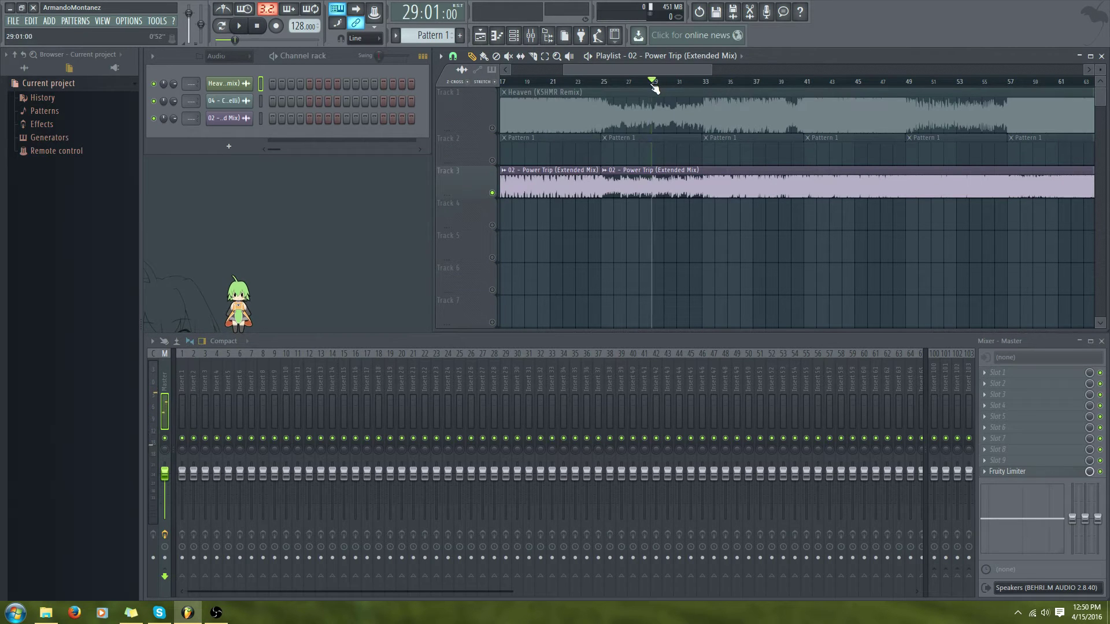
key(space)
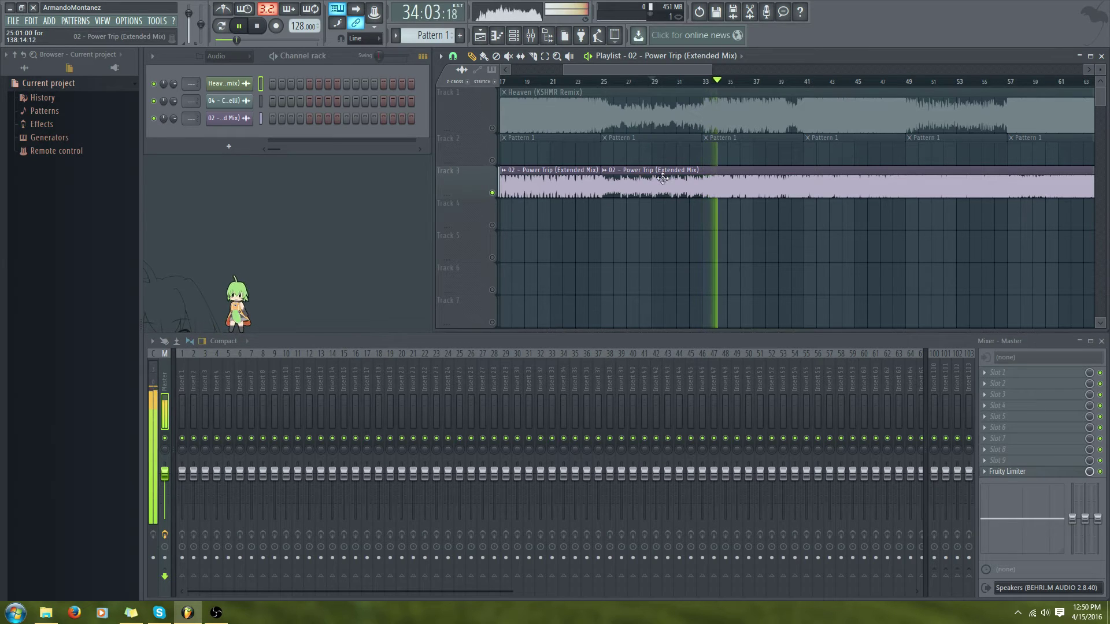
key(space)
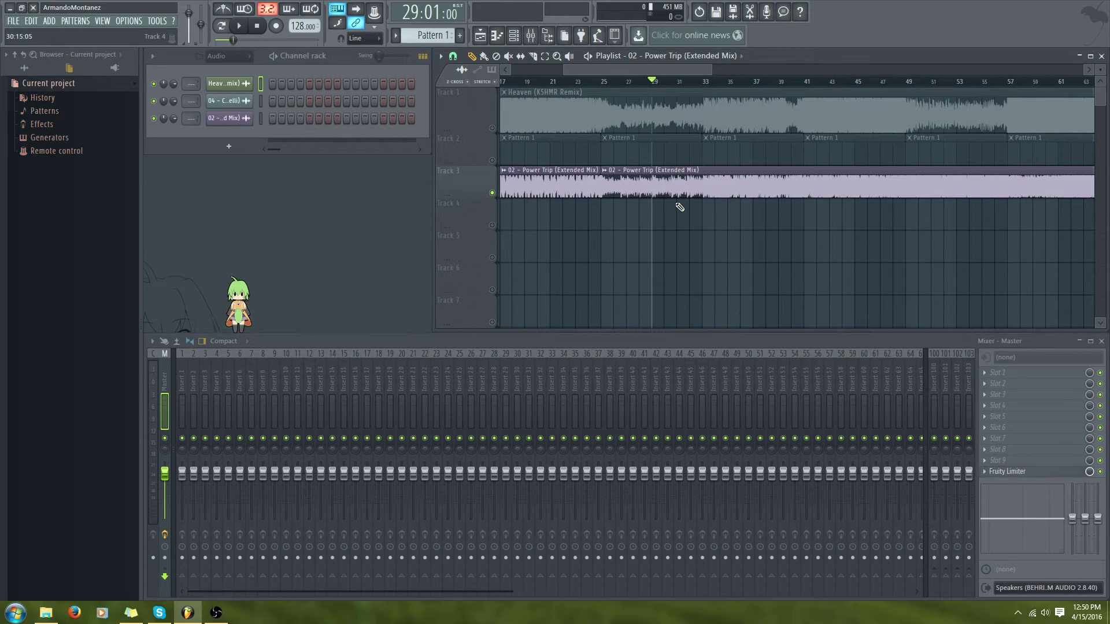
Play the Power Trip track from bar 31 past bar 33, and unsolo the track
mouse_move(656, 84)
mouse_down()
mouse_move(695, 83)
mouse_move(654, 84)
mouse_up()
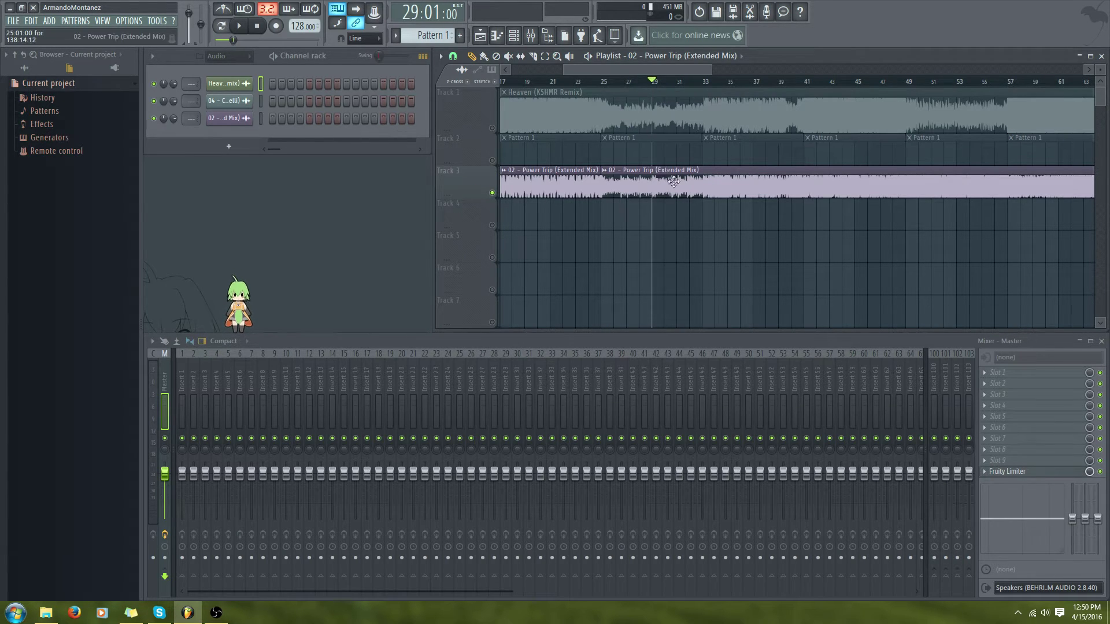
drag(653, 82, 684, 84)
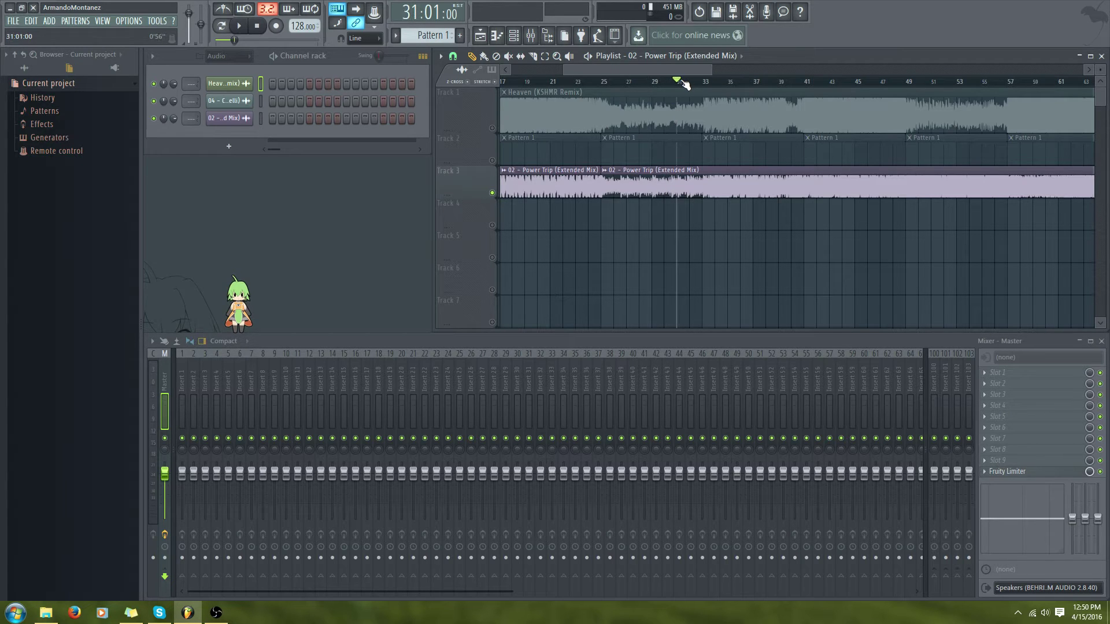
key(space)
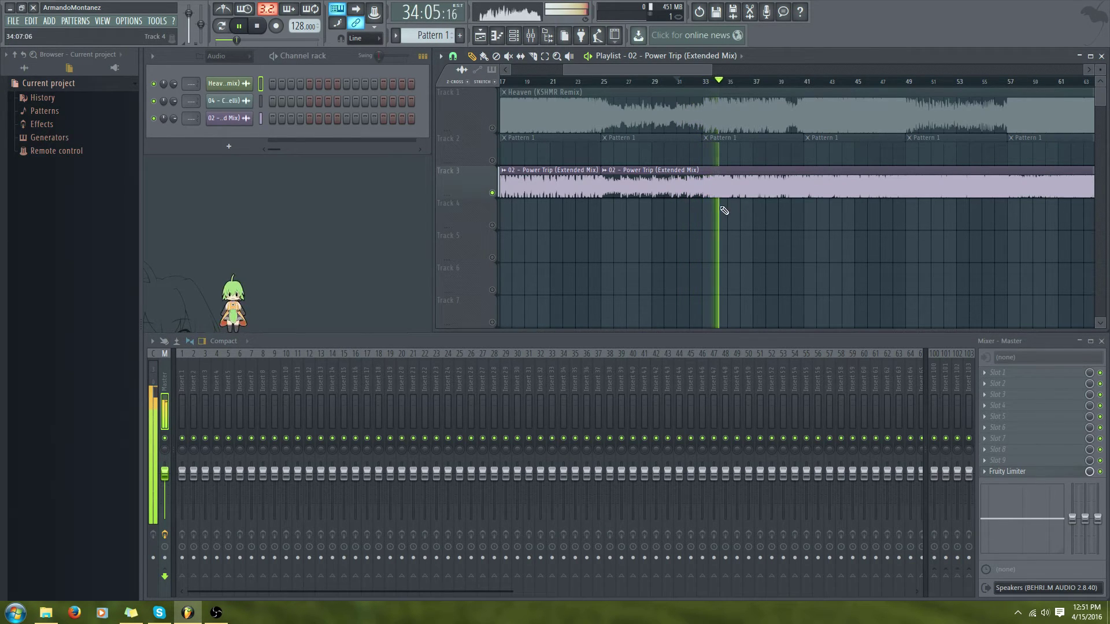
key(space)
right_click(493, 193)
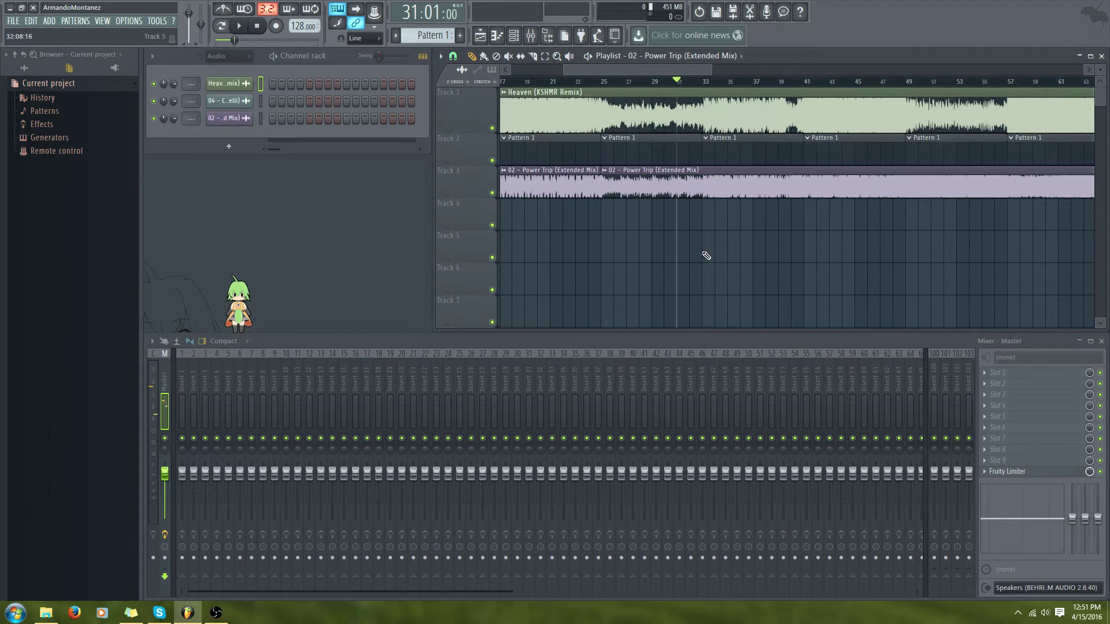
Mark bar 25 with the playhead, try the opening Power Trip section at bar 1, and return it to bar 9
drag(653, 69, 598, 68)
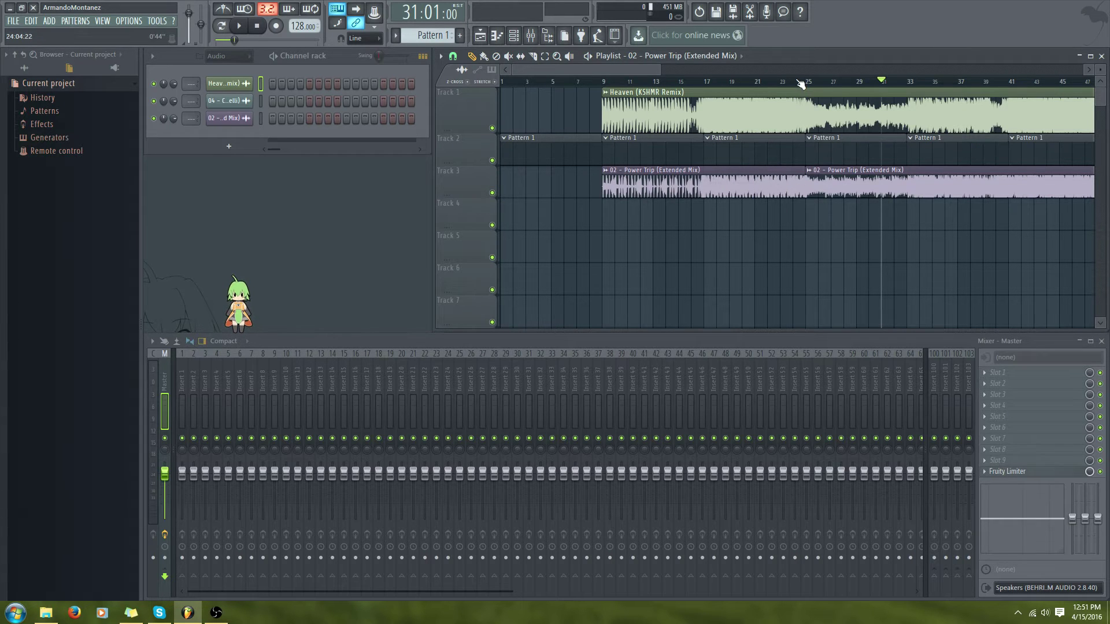
drag(796, 82, 802, 81)
drag(663, 192, 561, 192)
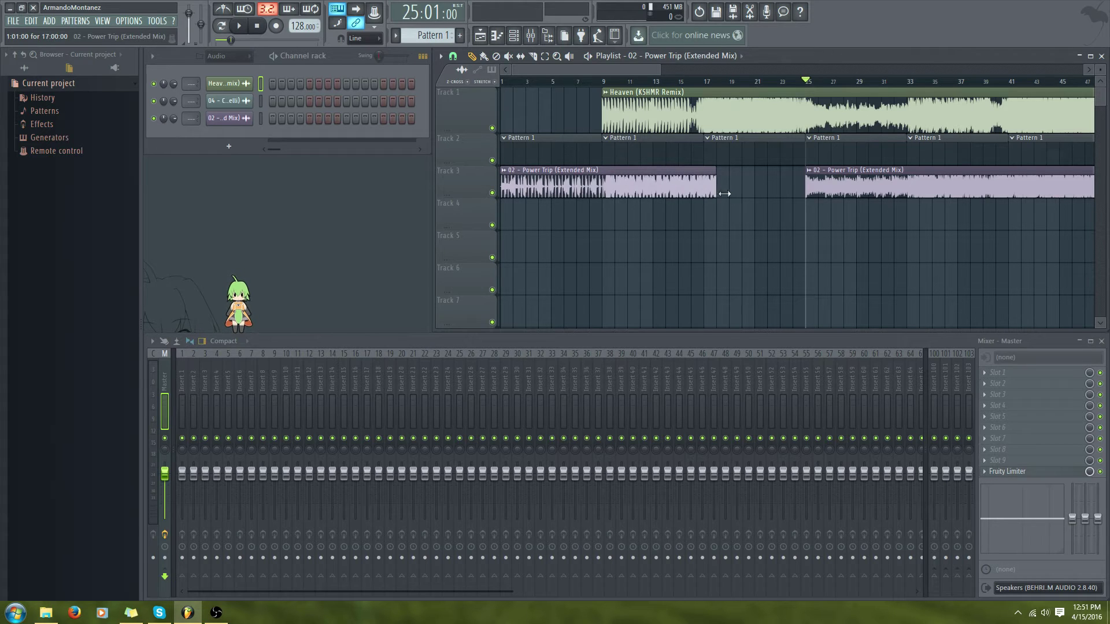
scroll(721, 227, down, 4)
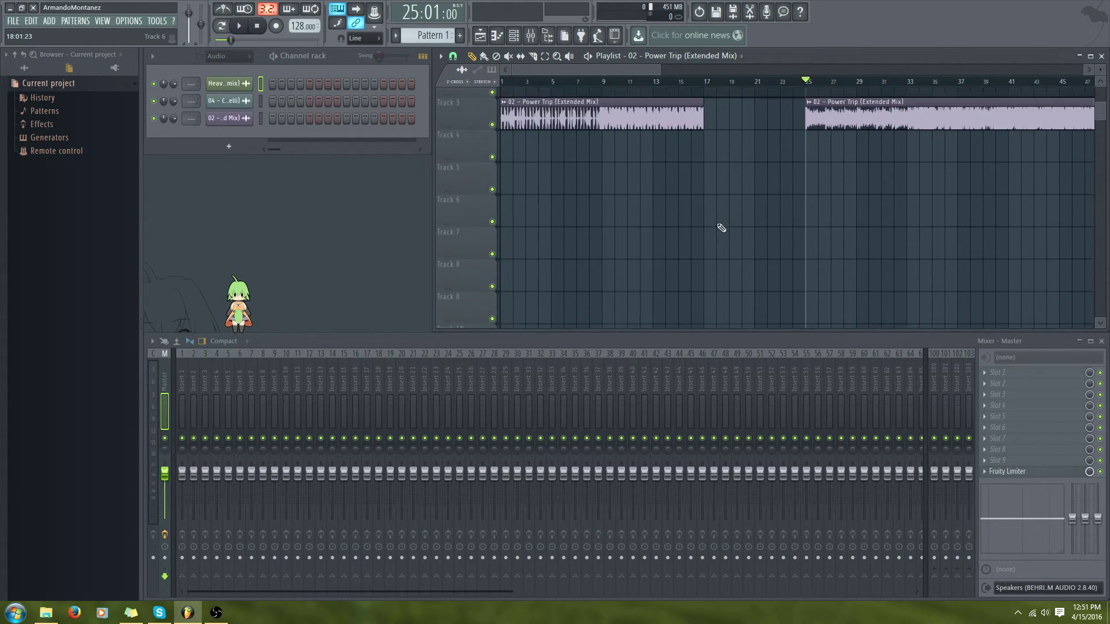
scroll(725, 214, up, 4)
drag(613, 185, 724, 185)
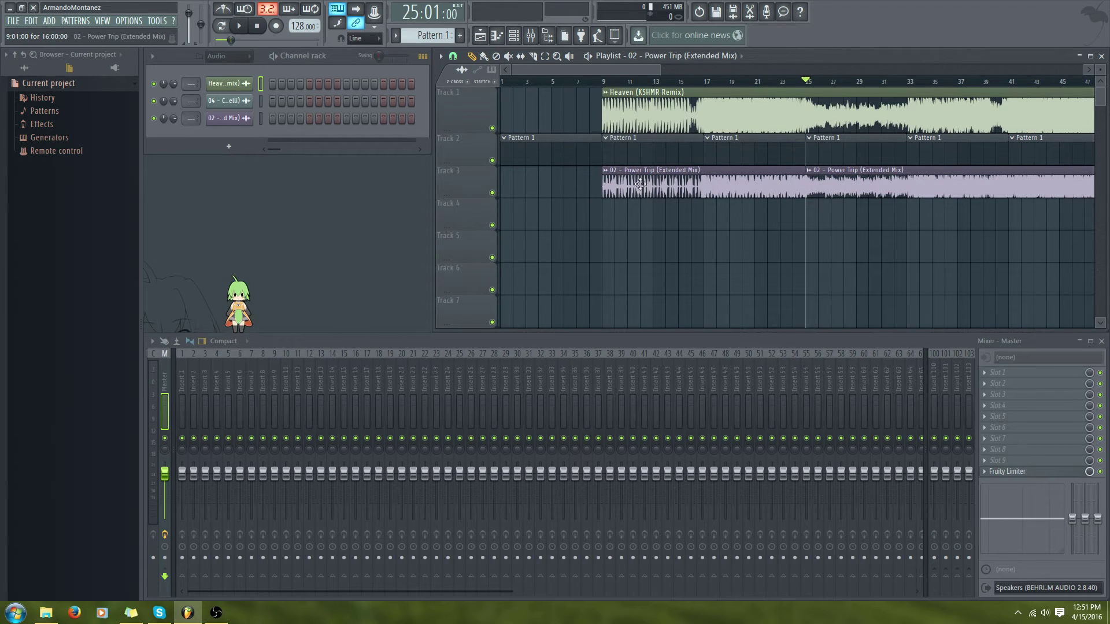
Solo the Power Trip track and play it from bar 39 into the section starting at bar 41
drag(607, 74, 666, 79)
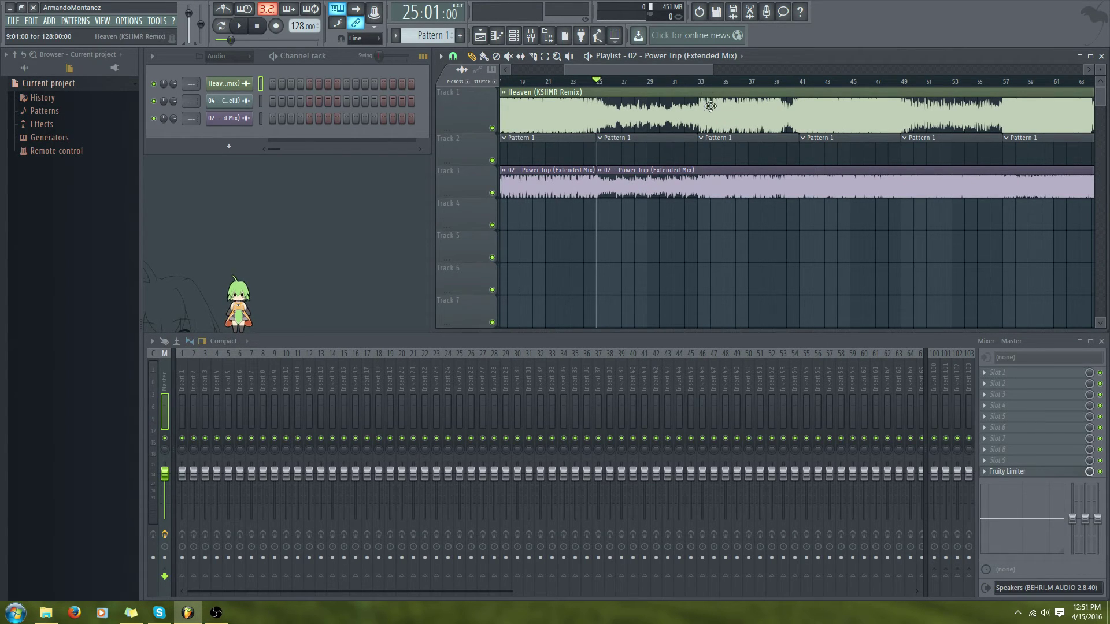
scroll(699, 68, right, 3)
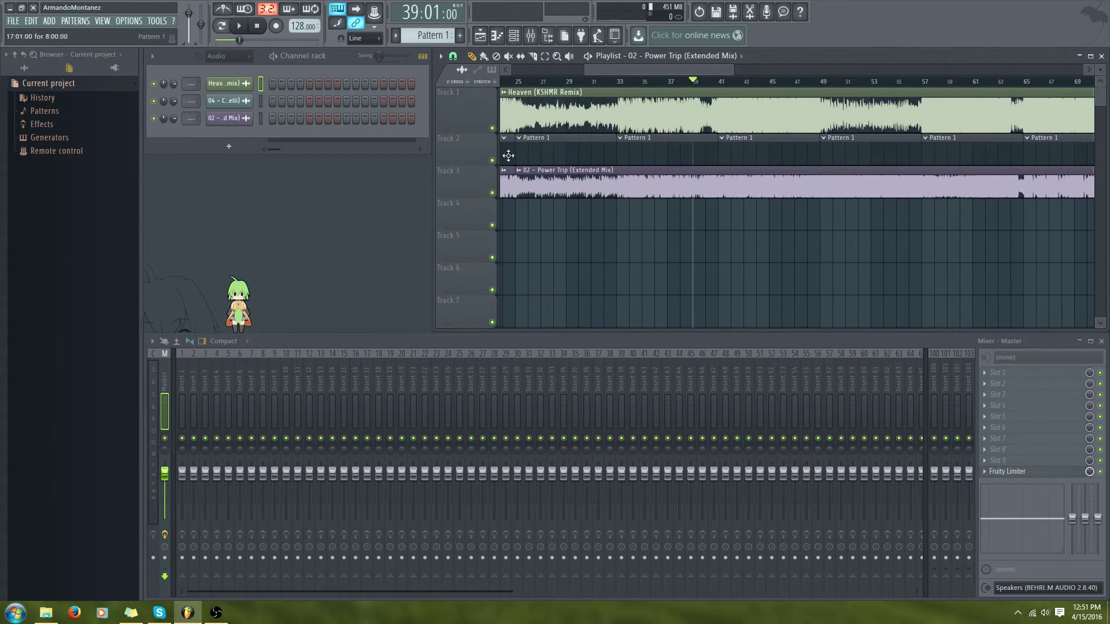
right_click(492, 192)
key(space)
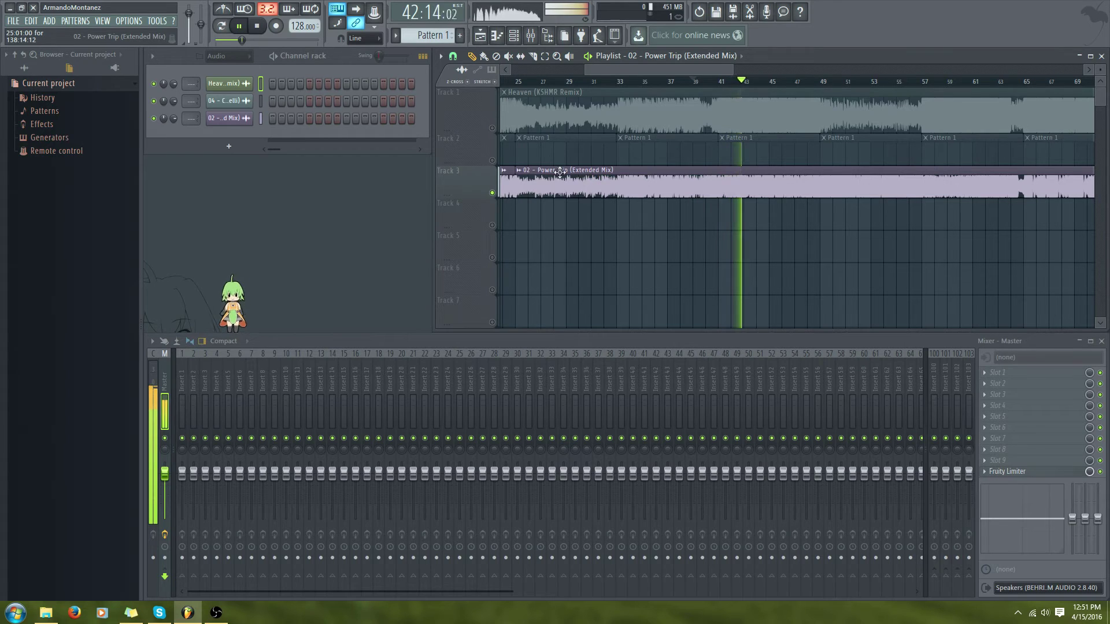
key(space)
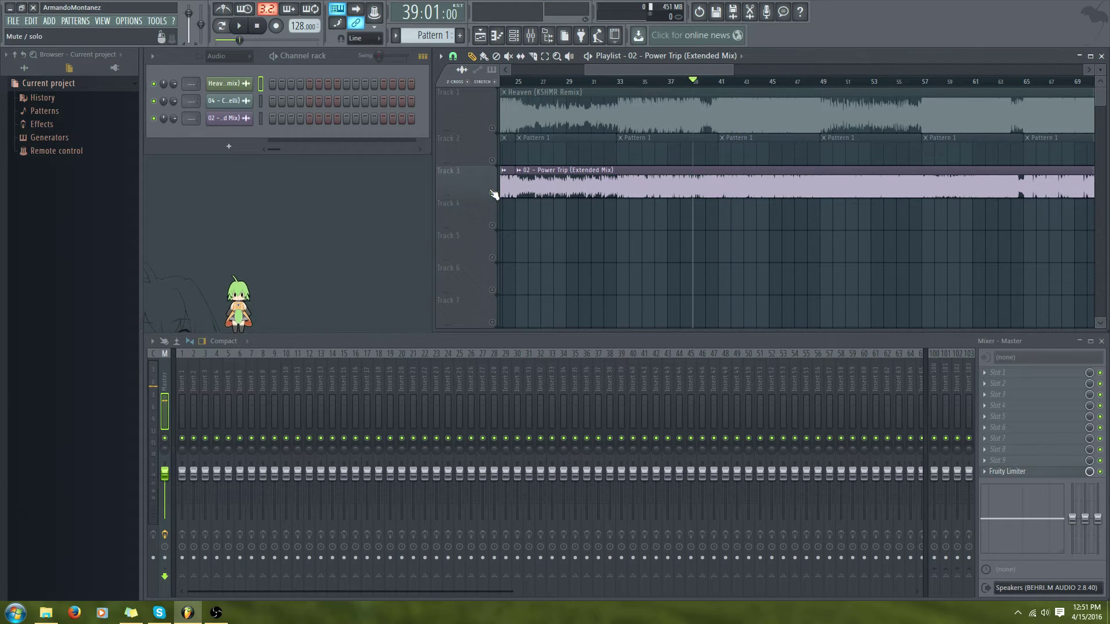
Solo the Heaven remix, play it from bar 39 past bar 41, and unsolo it
right_click(493, 128)
key(space)
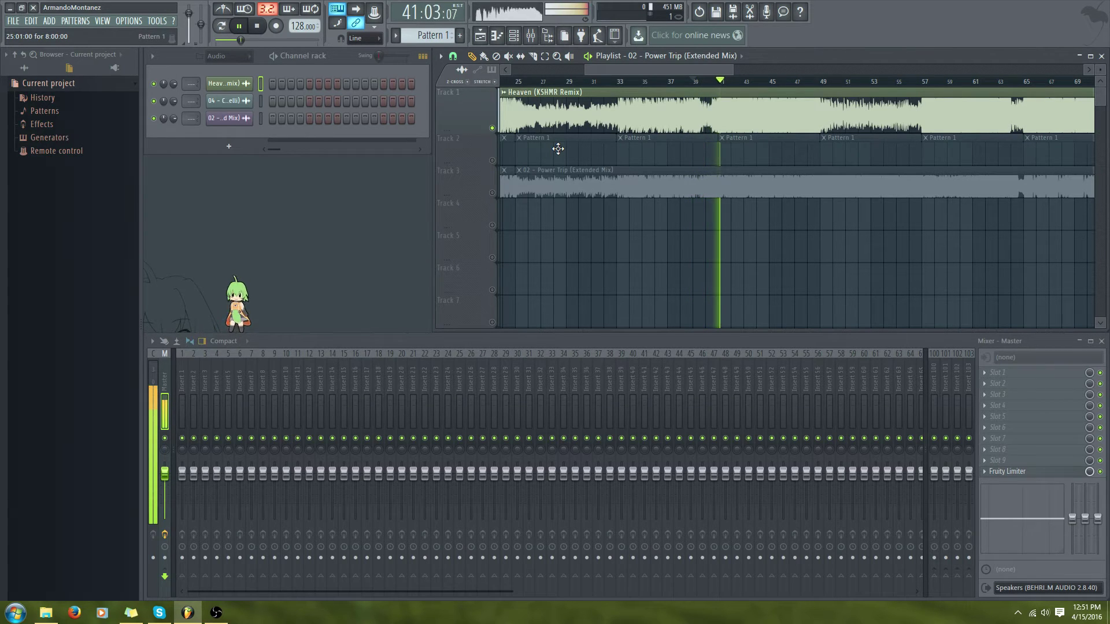
key(space)
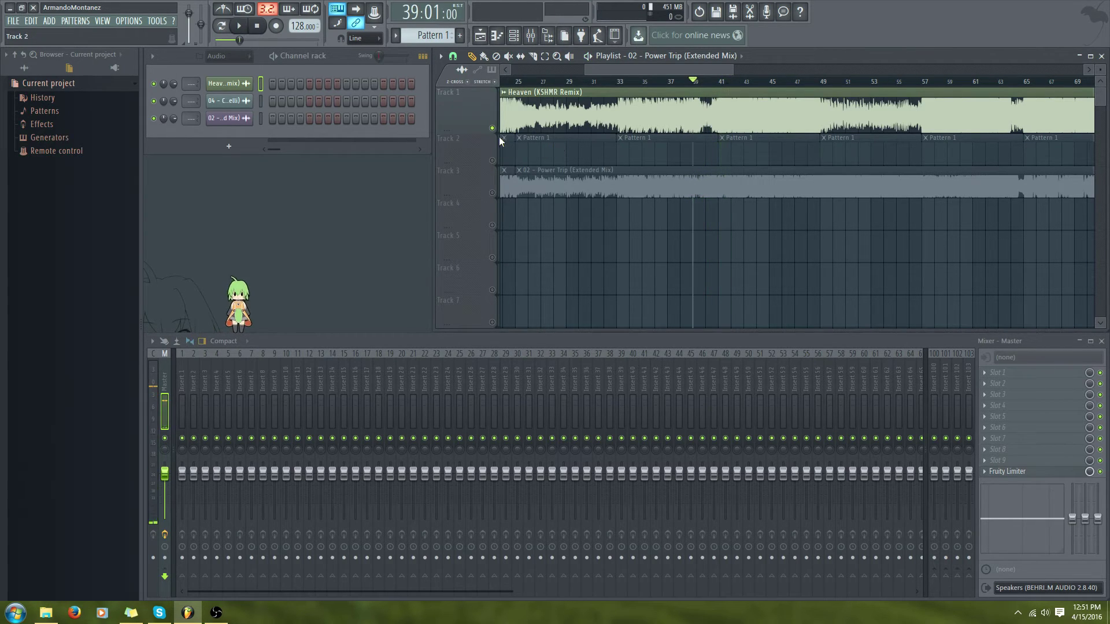
right_click(493, 128)
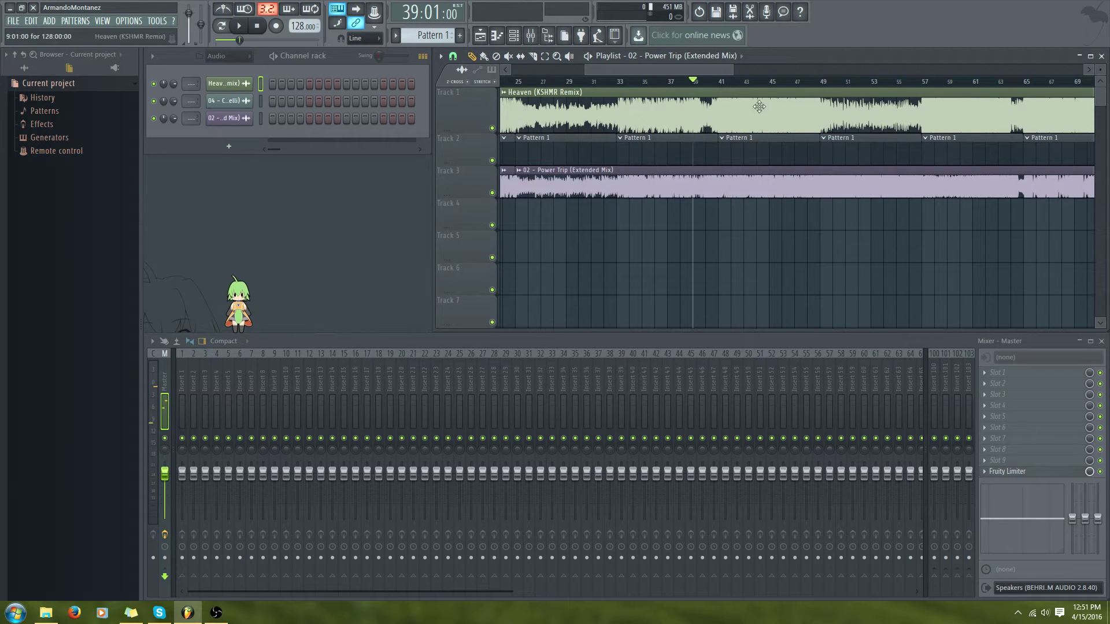
Solo the Heaven remix again and play it briefly from bar 43
scroll(676, 69, right, 3)
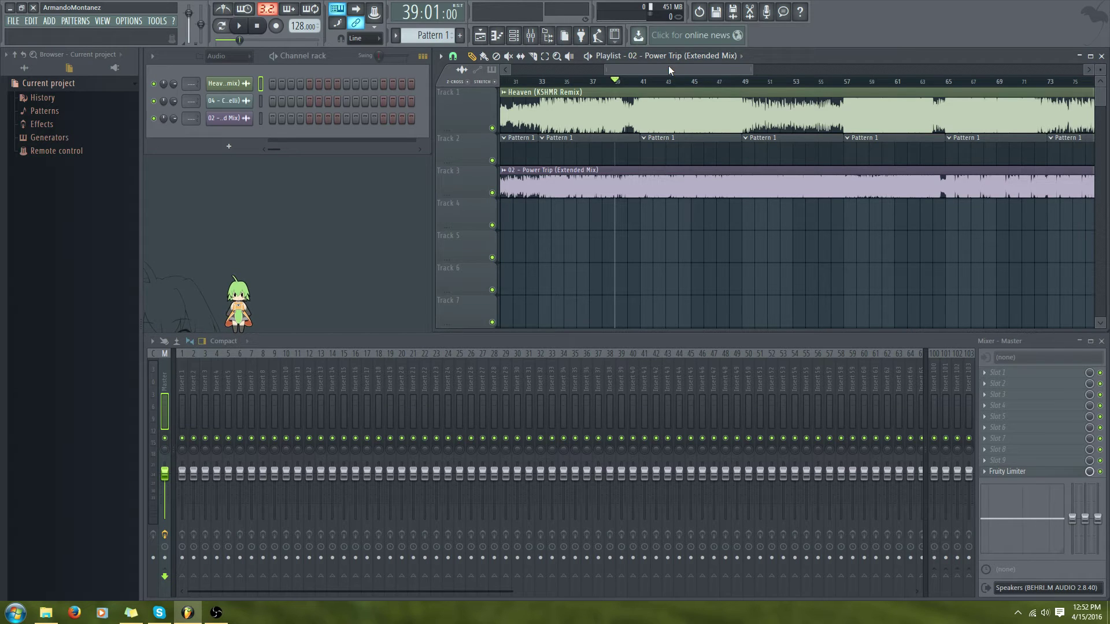
drag(668, 64, 694, 78)
right_click(492, 128)
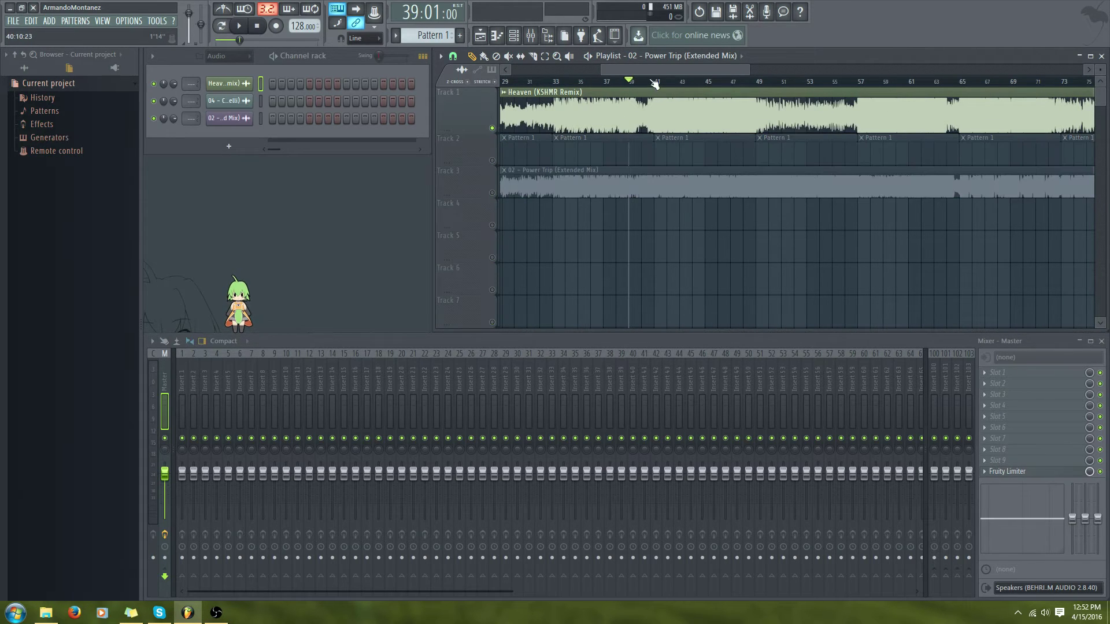
click(702, 84)
key(space)
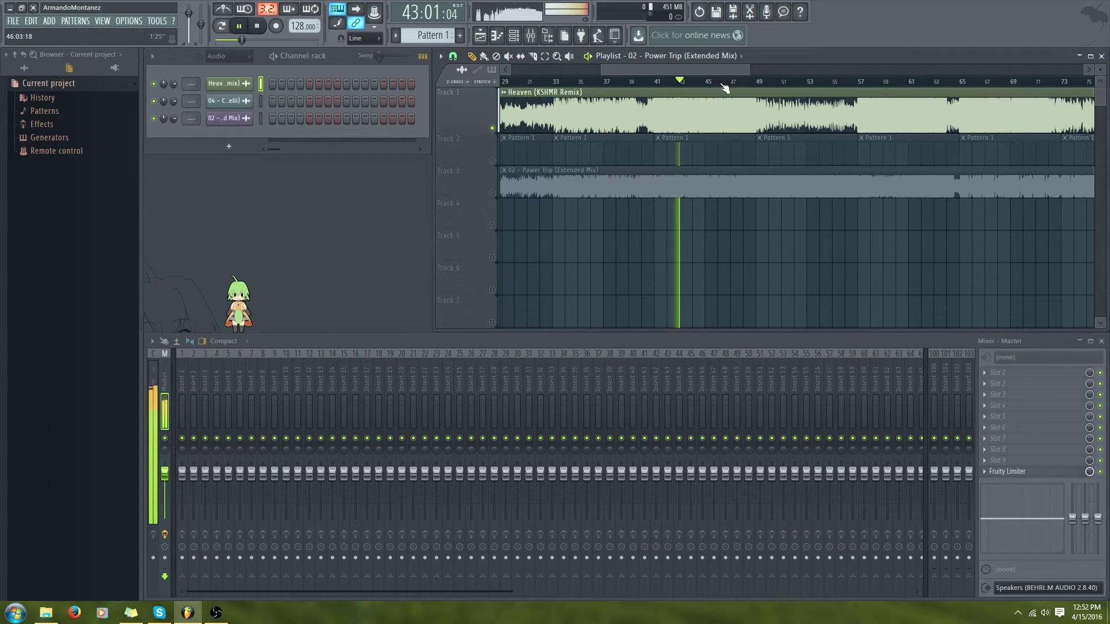
key(space)
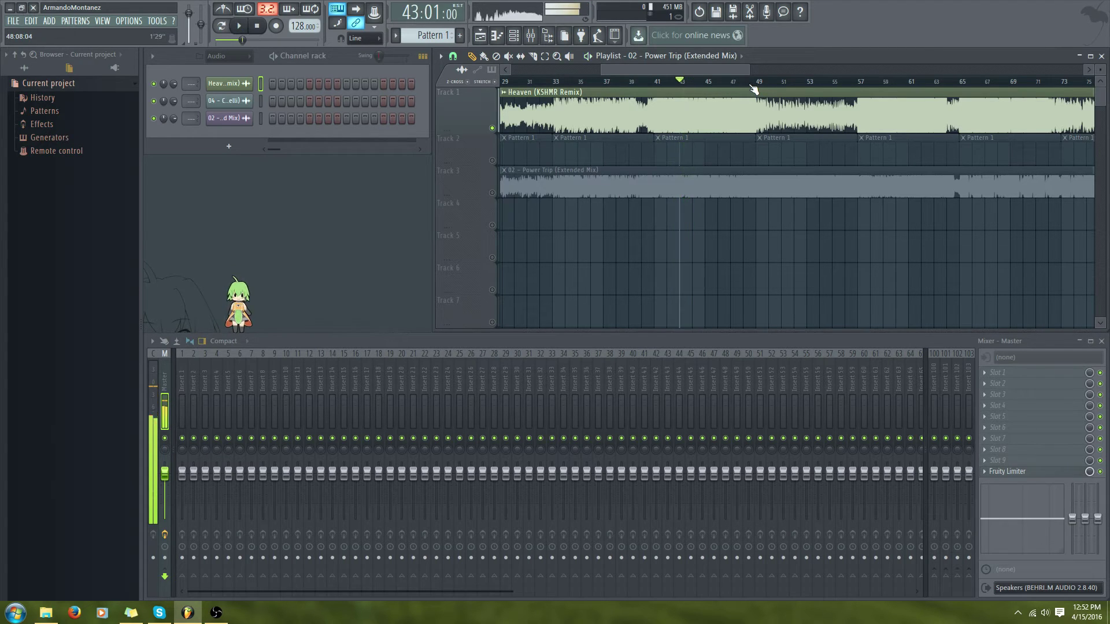
Play the Heaven remix from bar 49 into the section starting at bar 57
click(757, 82)
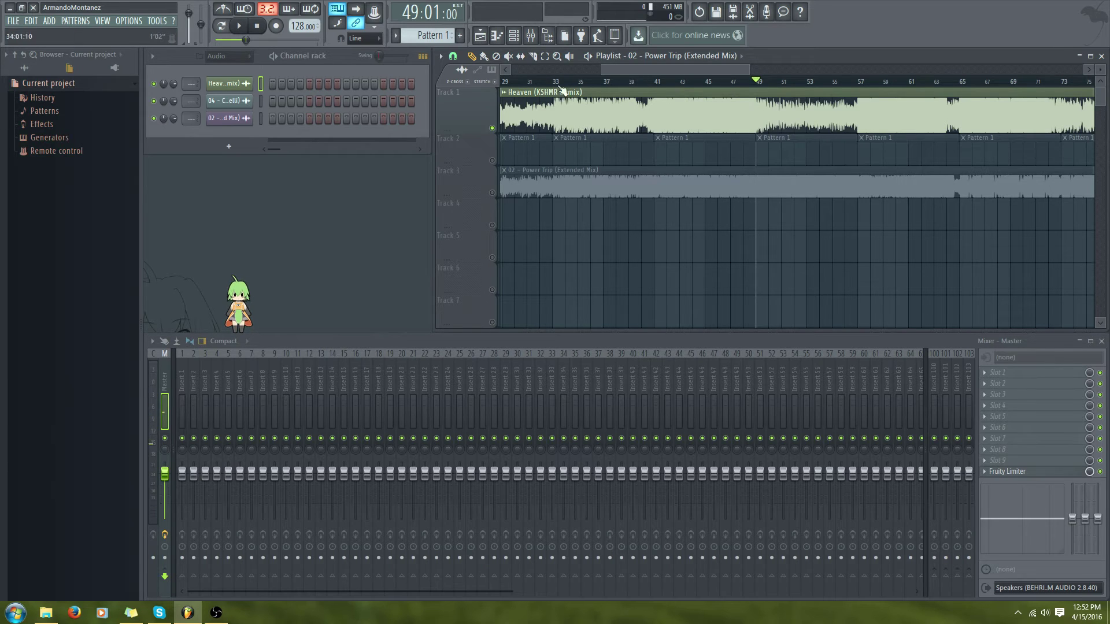
drag(636, 70, 564, 65)
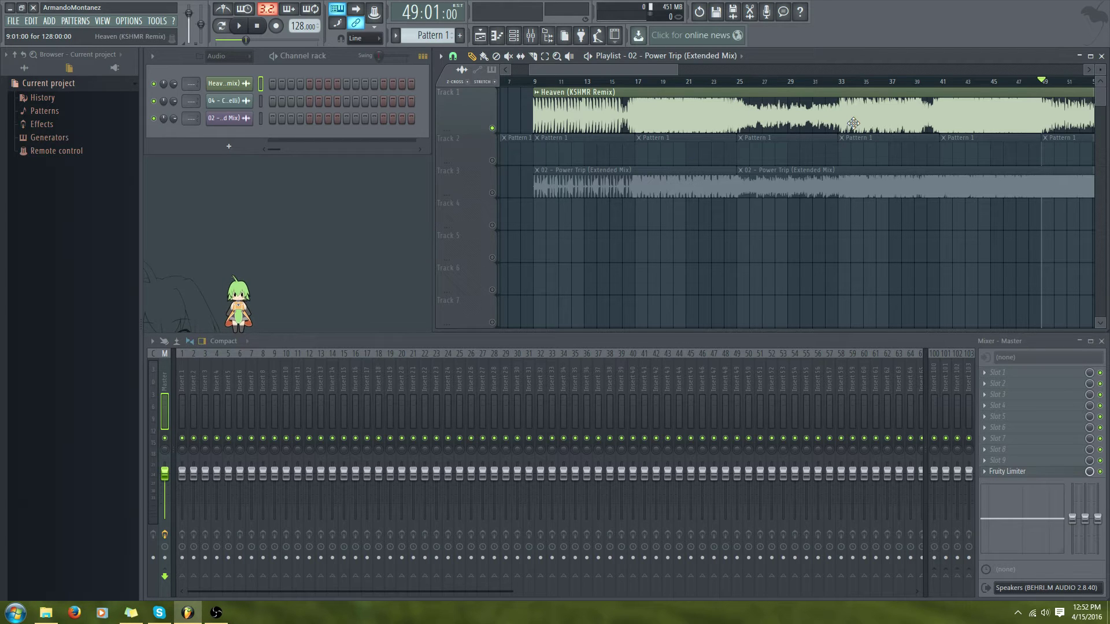
drag(667, 70, 756, 71)
key(space)
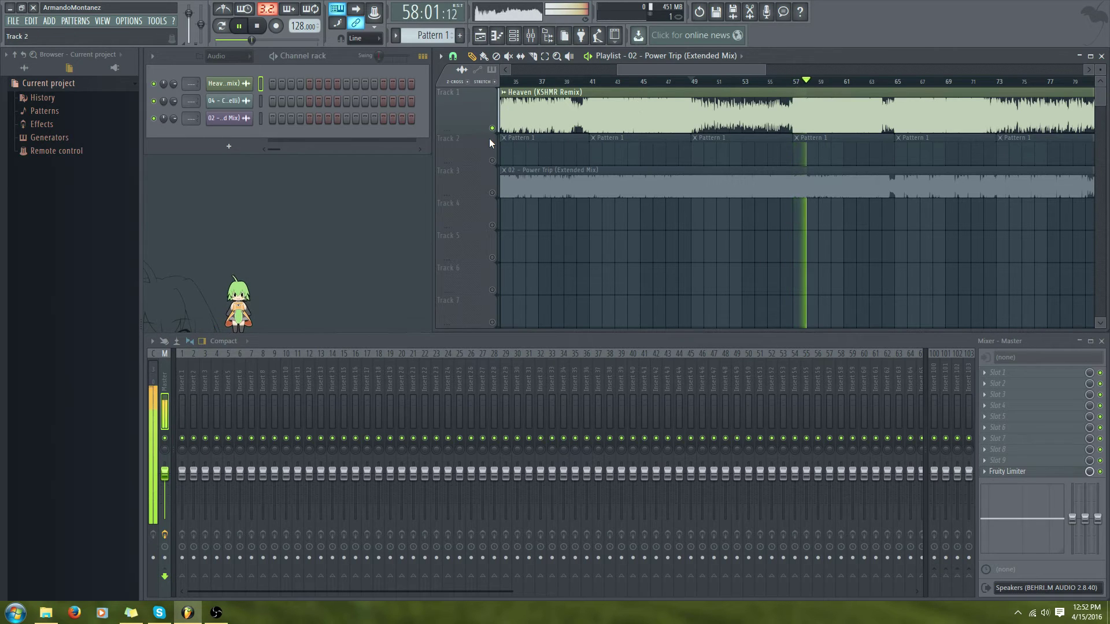
key(space)
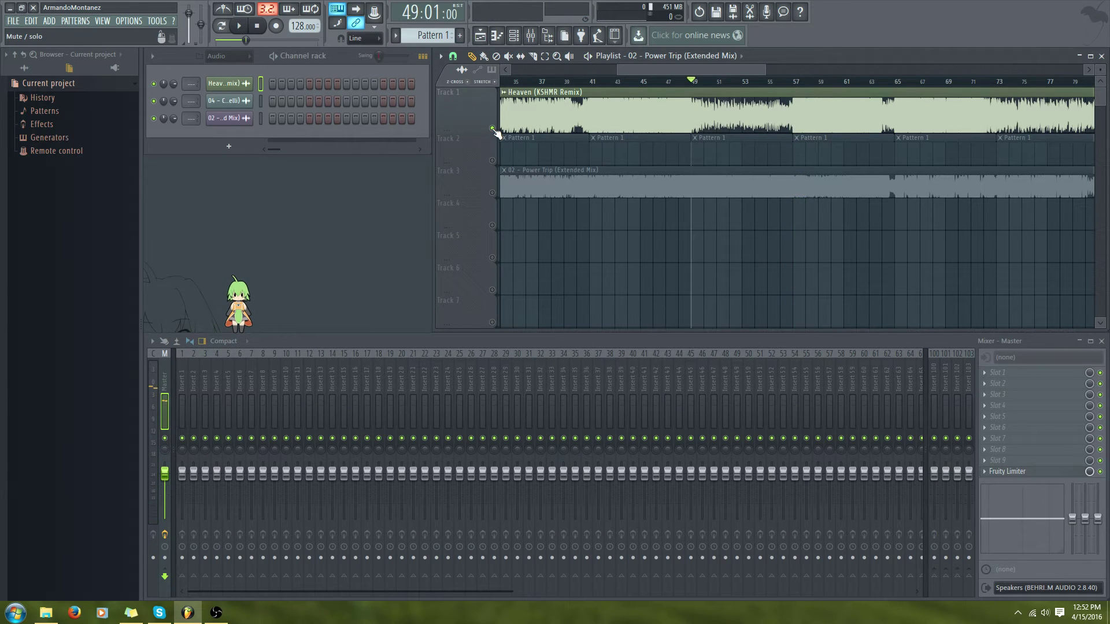
Review the Heaven remix's sections, solo the Power Trip track instead, and play it briefly from bar 33
drag(685, 69, 626, 72)
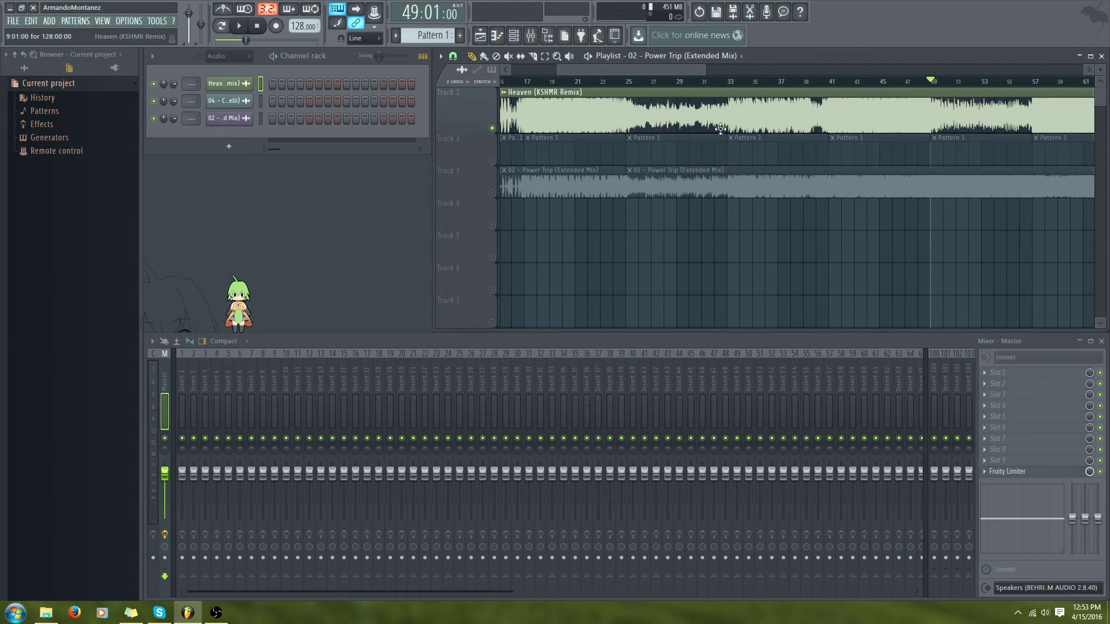
drag(660, 71, 730, 67)
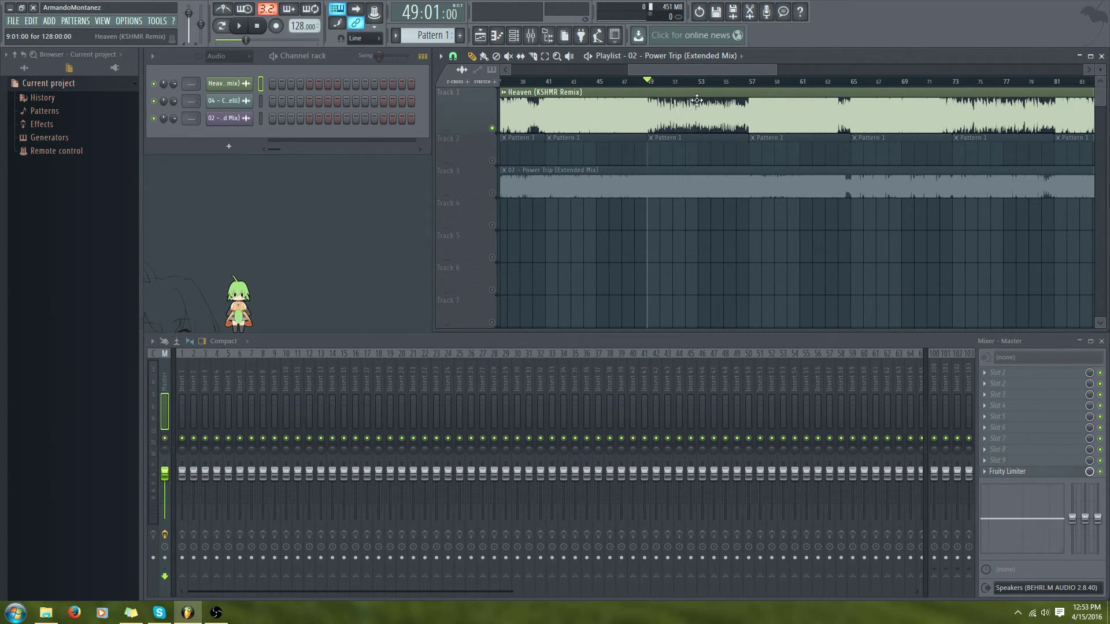
drag(647, 70, 584, 70)
click(497, 194)
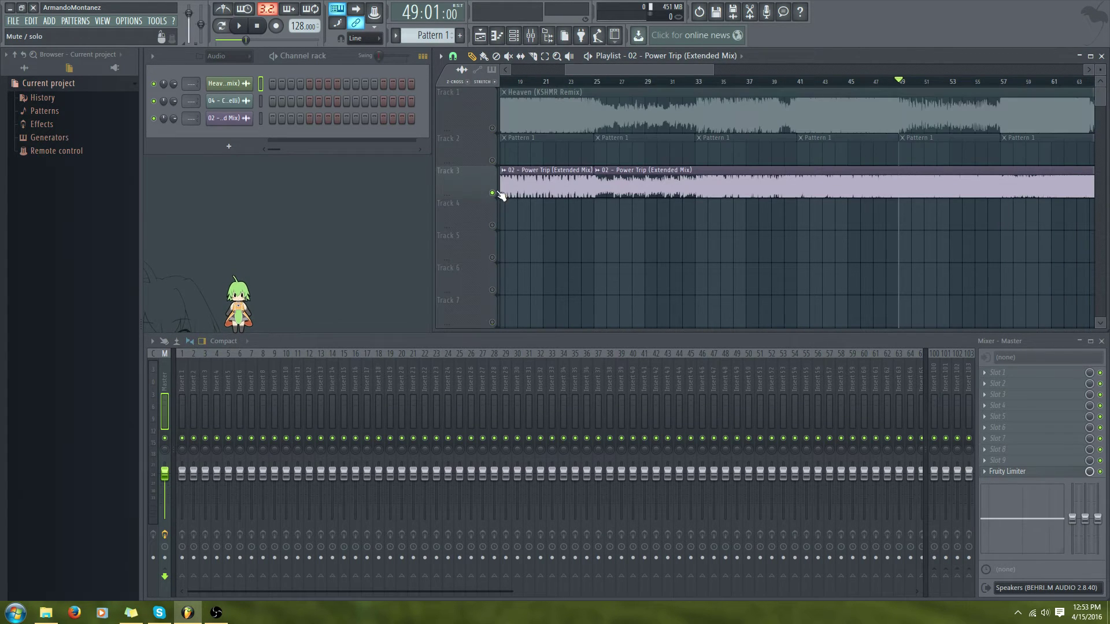
click(715, 84)
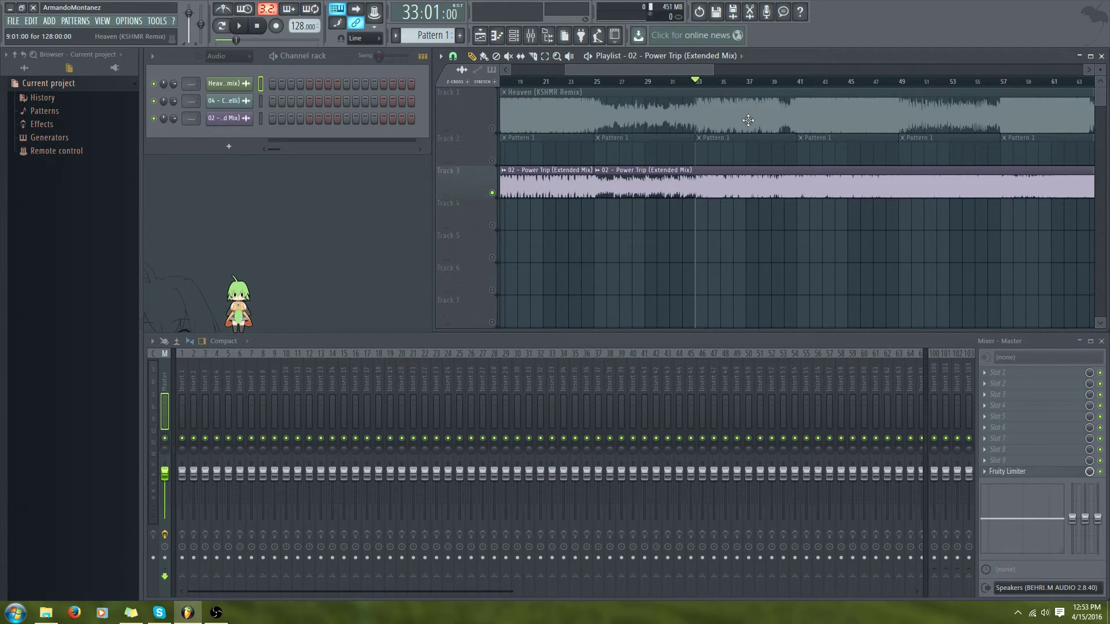
key(space)
key(space)
Play the Power Trip track briefly from bar 41
click(796, 83)
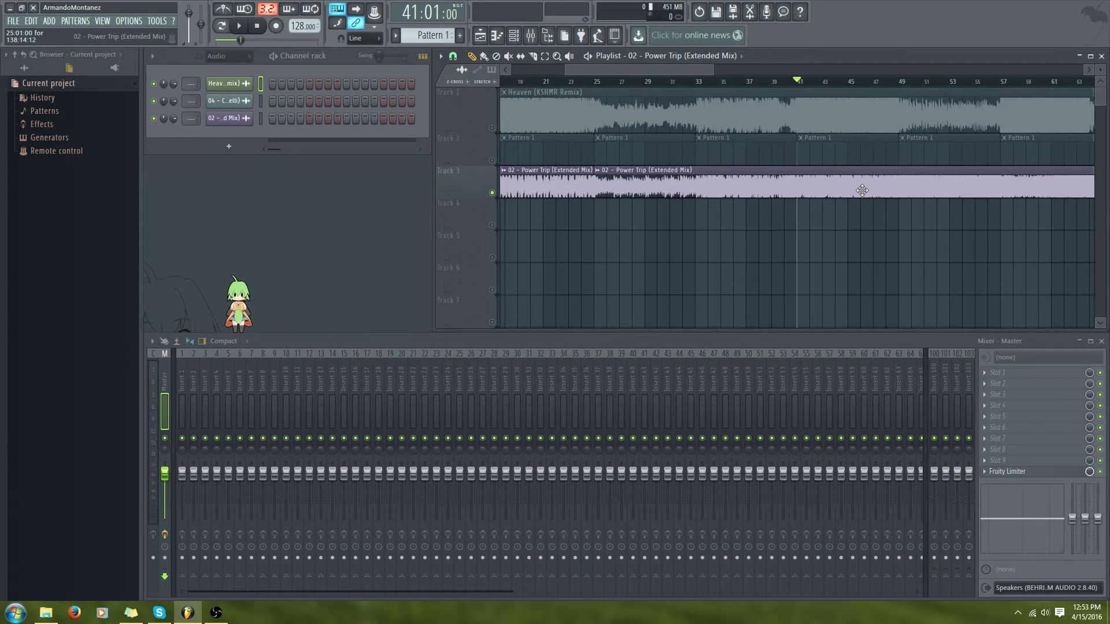
key(space)
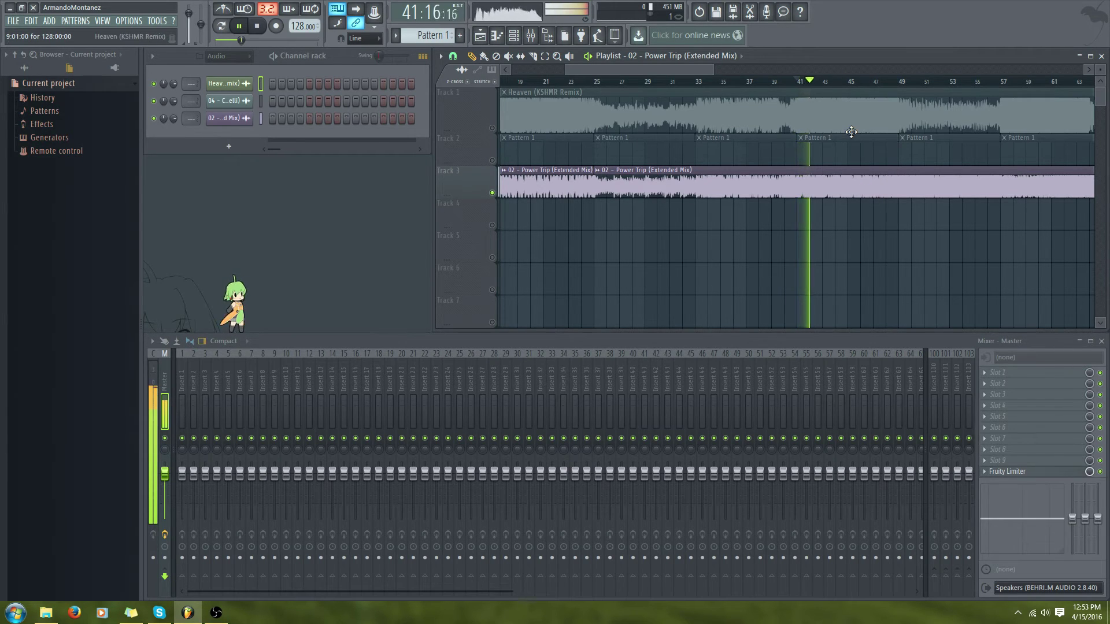
key(space)
Play the Power Trip track from bar 49 and examine its waveform up to the mid-70s bars
click(894, 82)
click(904, 84)
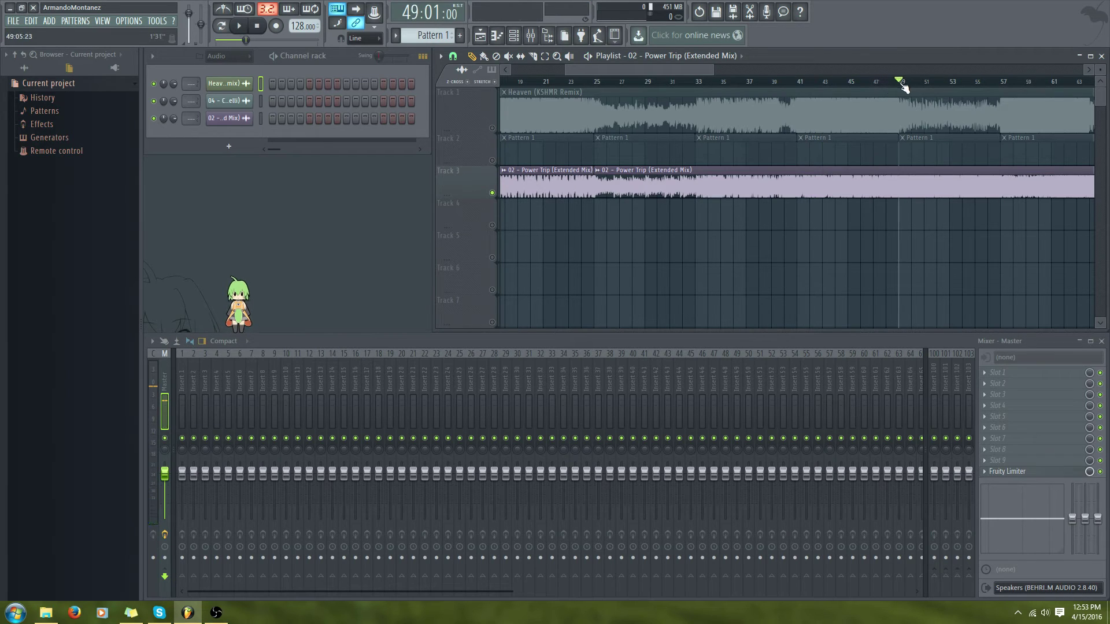
key(space)
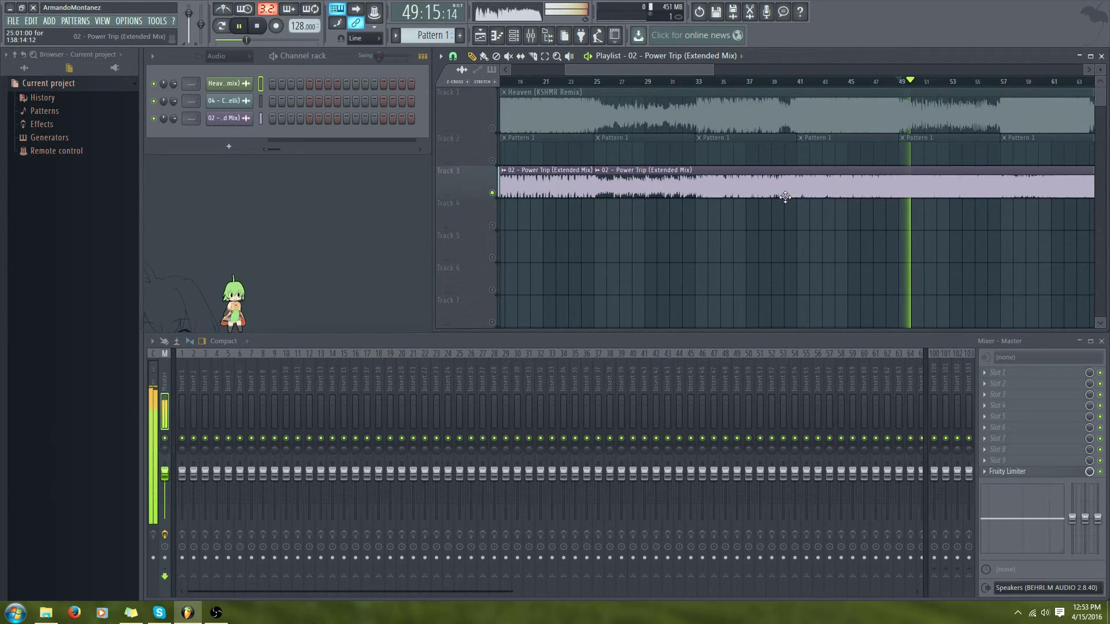
drag(619, 70, 655, 76)
key(space)
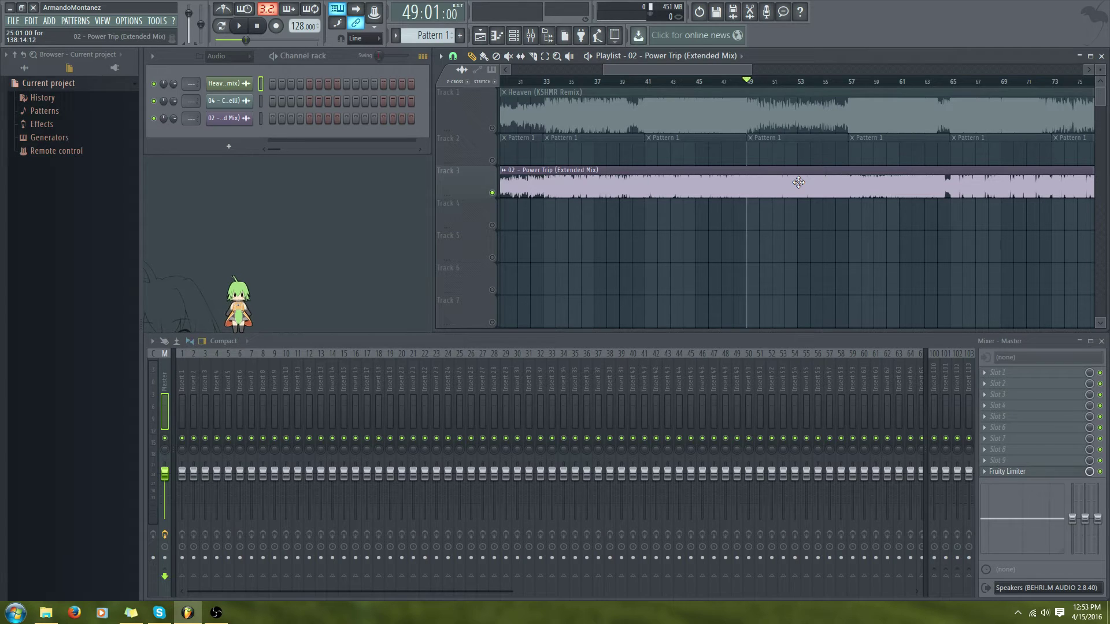
Play the Power Trip track briefly from bar 49, then from bar 42 for comparison
key(space)
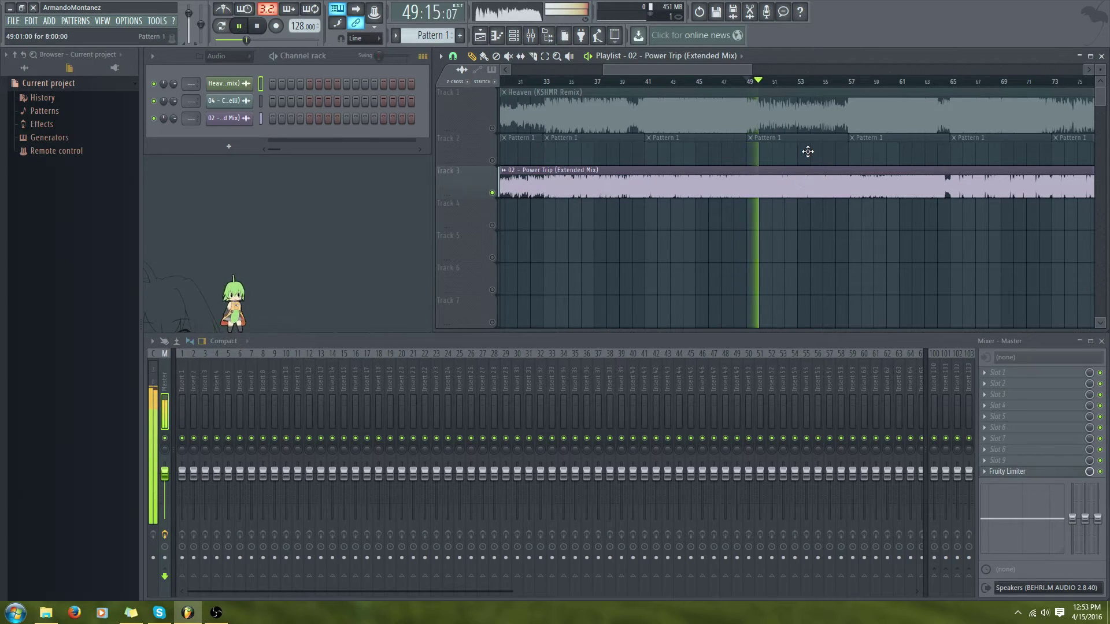
click(661, 81)
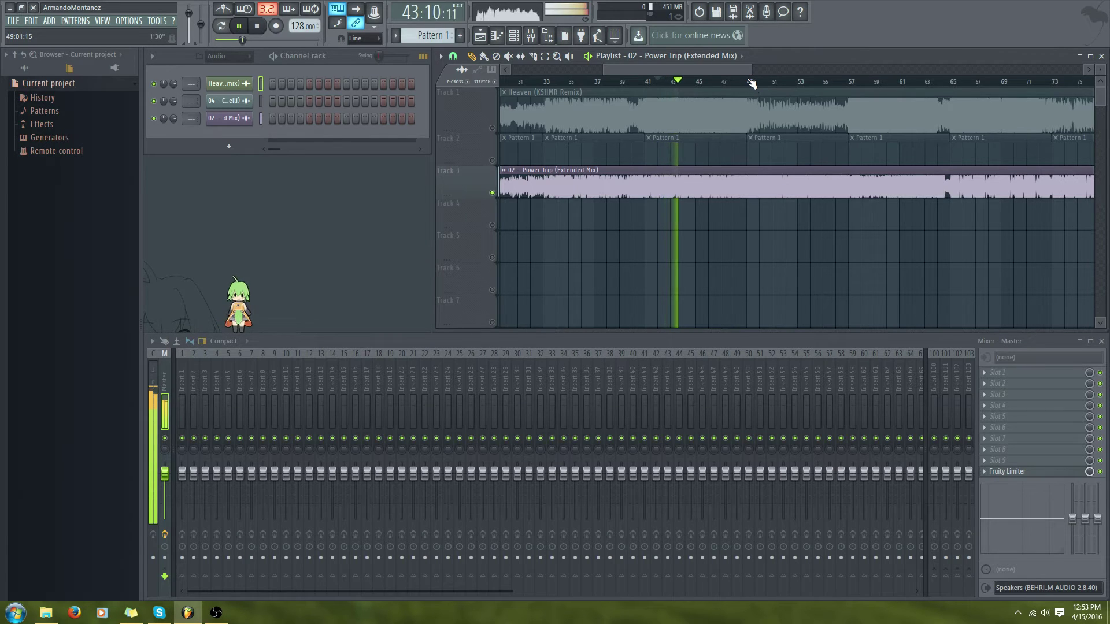
key(space)
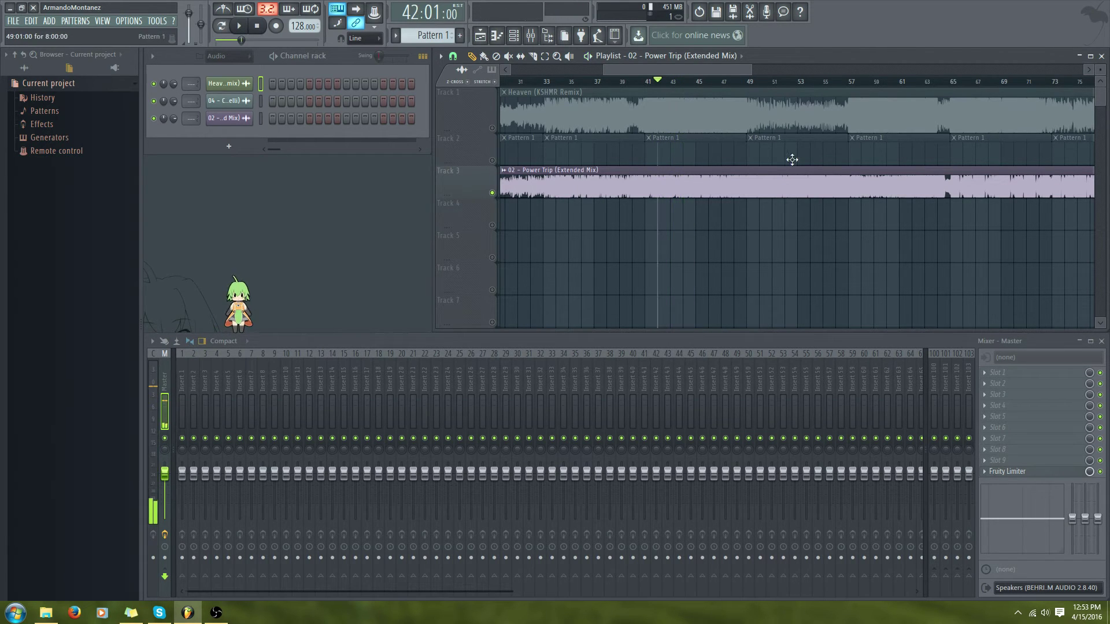
Trace the Power Trip section from bar 35 to bar 49 with the play position against the Heaven remix waveform
click(645, 81)
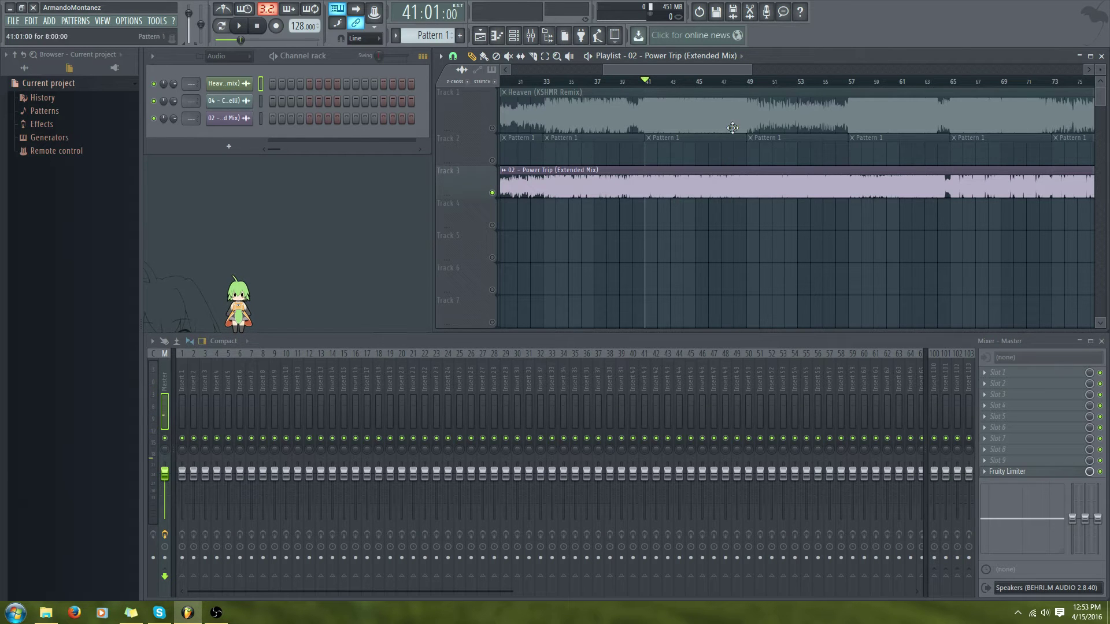
mouse_move(672, 60)
mouse_down()
mouse_move(709, 65)
mouse_move(653, 64)
mouse_move(726, 68)
mouse_move(673, 72)
mouse_up()
click(597, 82)
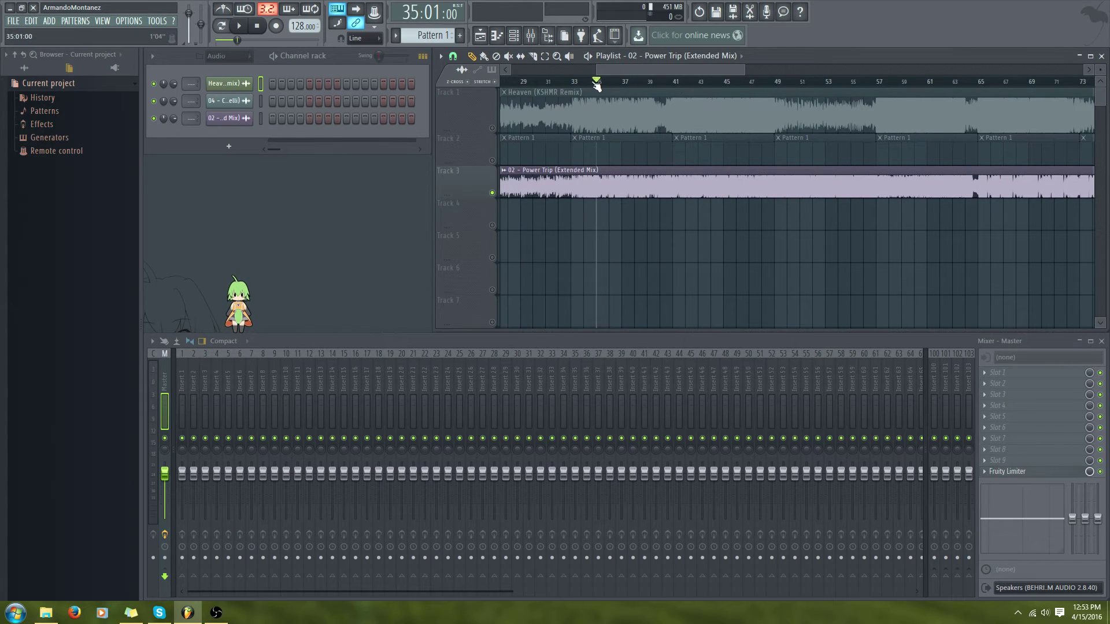
drag(596, 82, 762, 82)
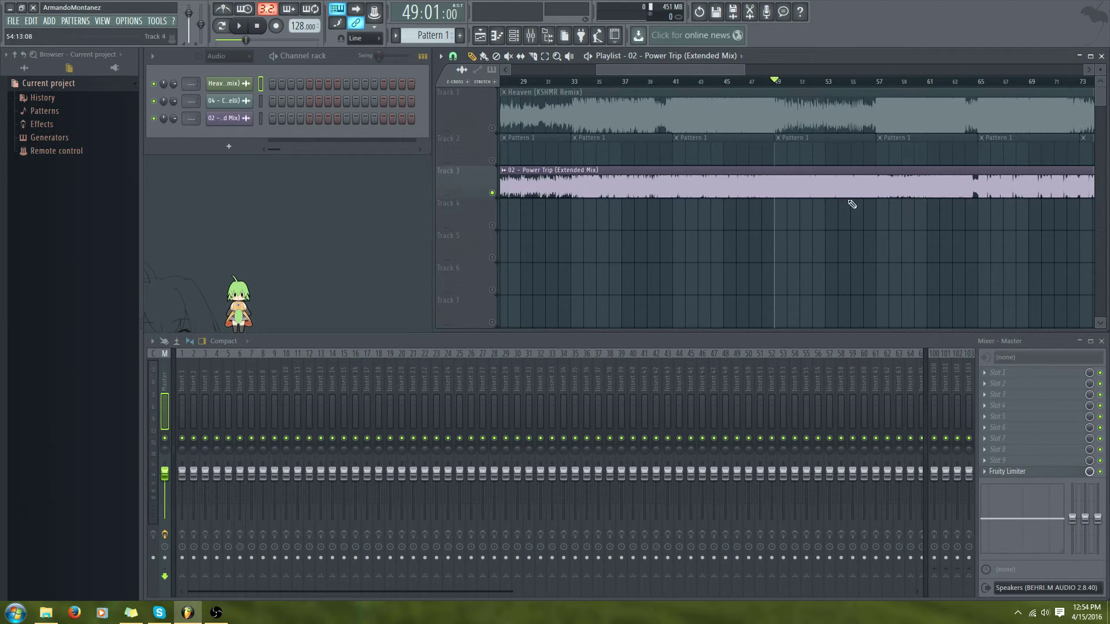
Play the Power Trip track from bar 57 into the section starting at bar 65
click(877, 81)
drag(690, 69, 685, 71)
drag(677, 72, 730, 67)
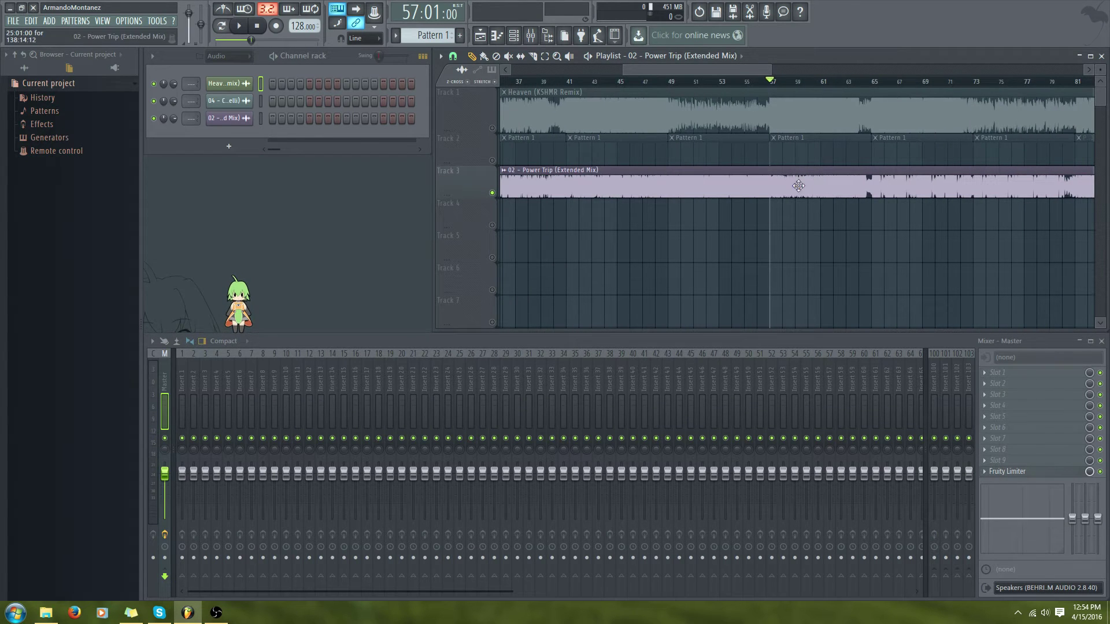
key(space)
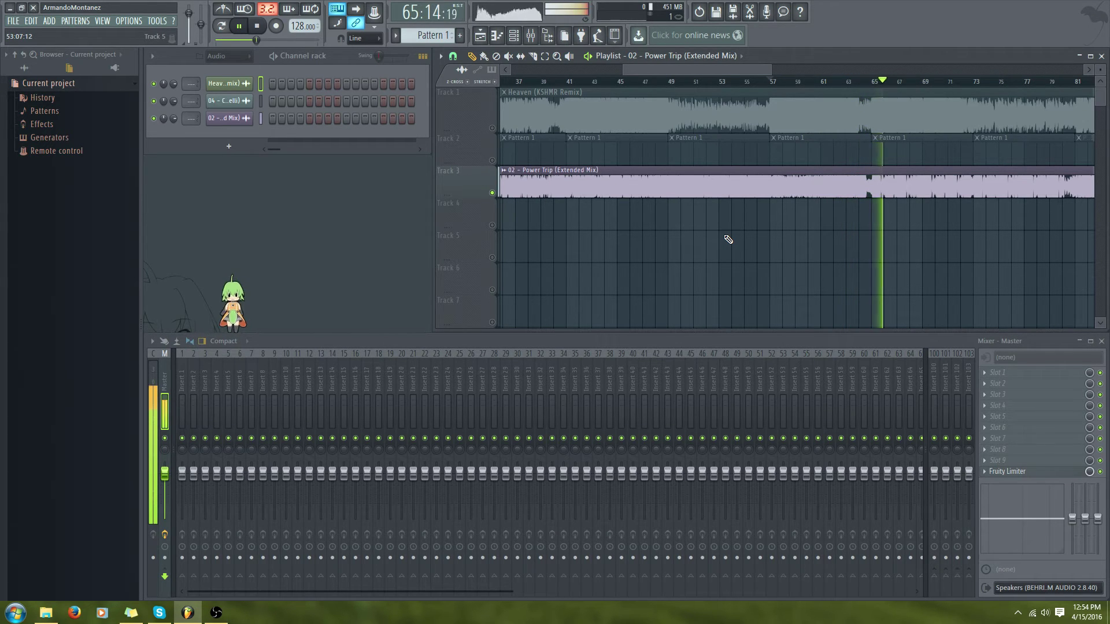
key(space)
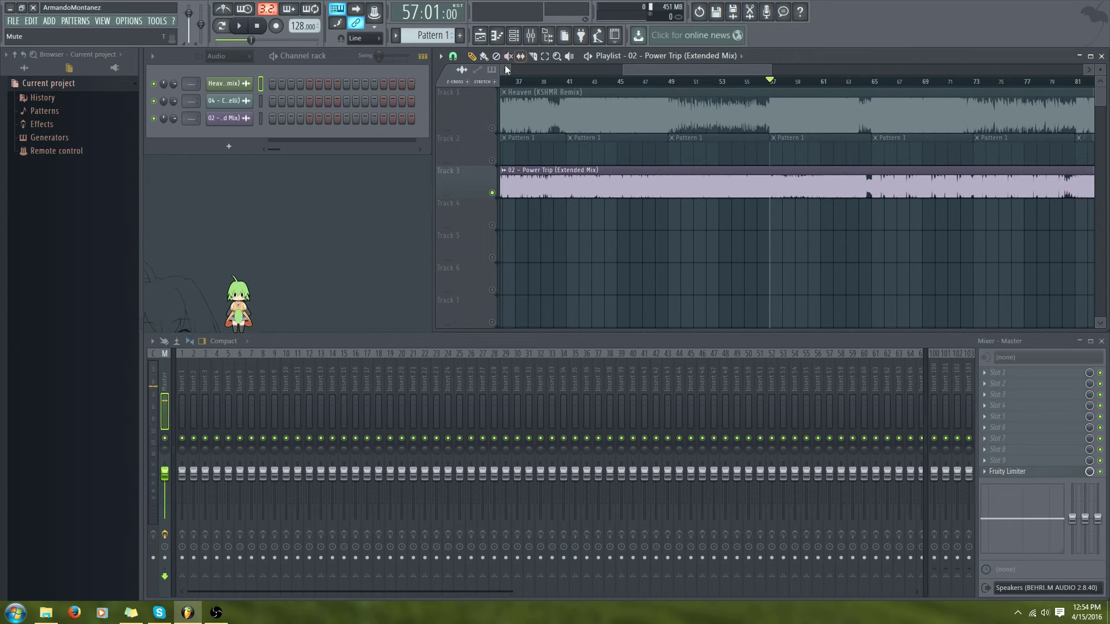
Unsolo the Power Trip track and compare both songs' waveforms from the start, setting the play position to bar 33
right_click(493, 194)
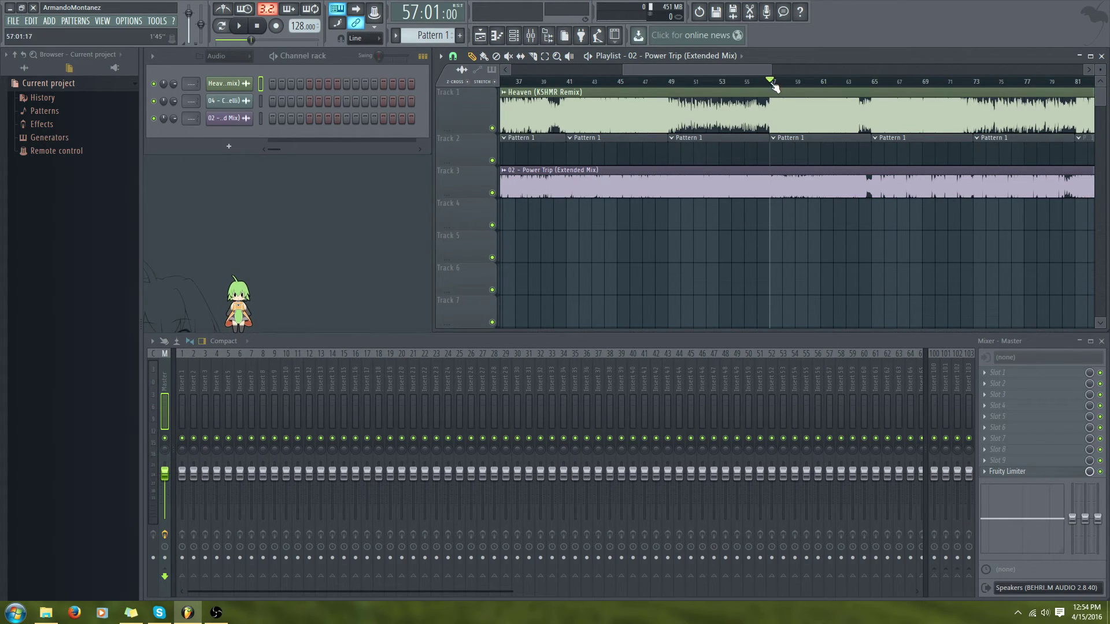
drag(729, 84, 425, 84)
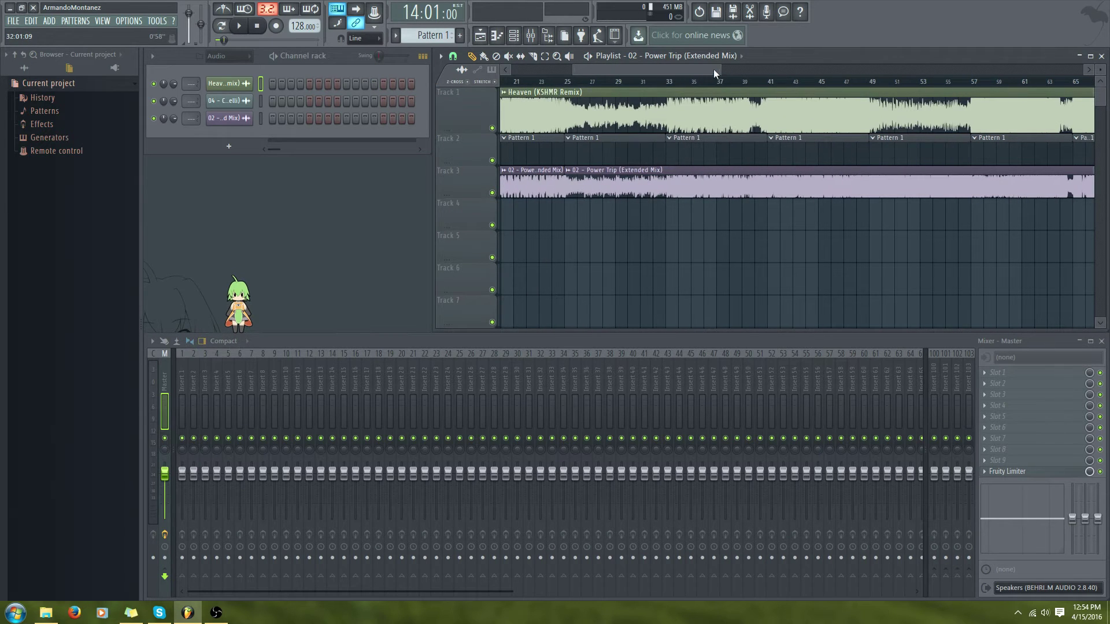
drag(718, 68, 651, 67)
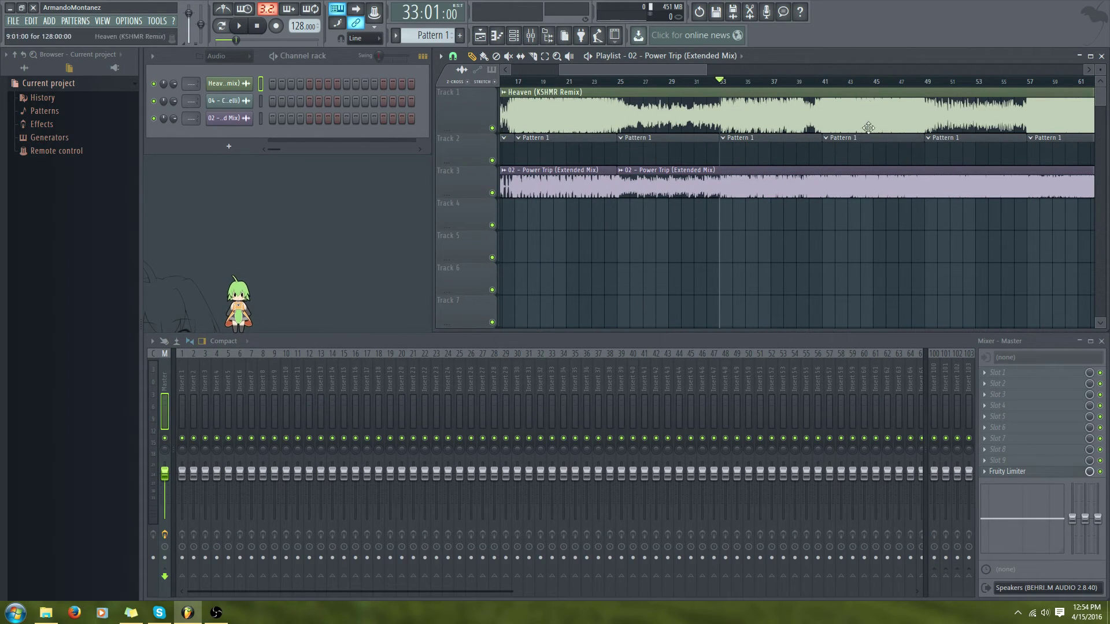
drag(659, 67, 710, 101)
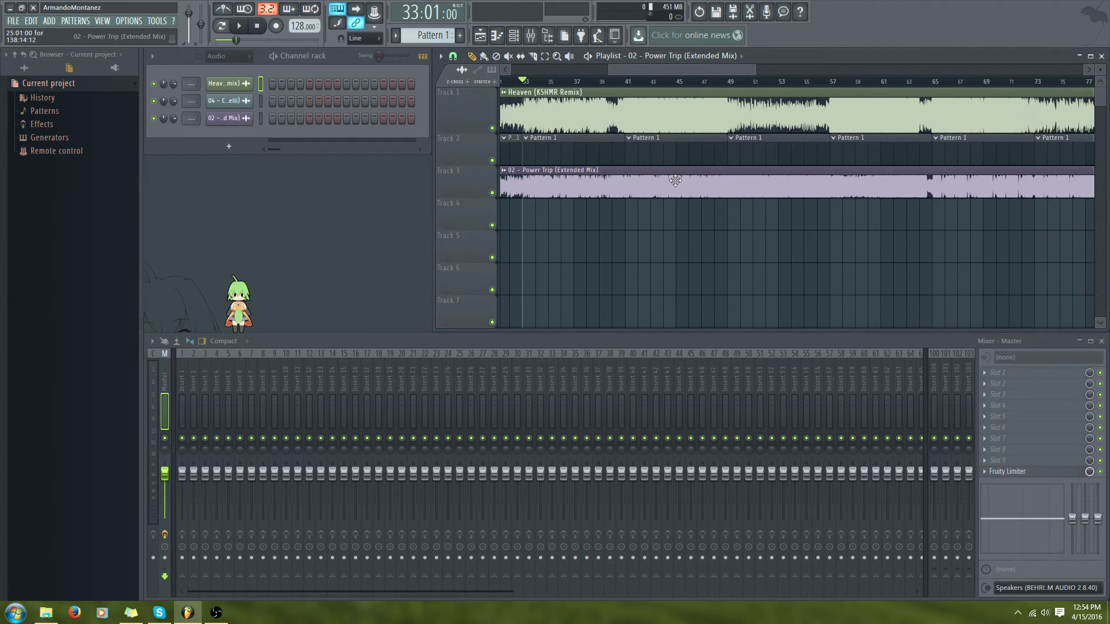
Play the Heaven remix and Power Trip together briefly from bar 49
click(729, 81)
key(space)
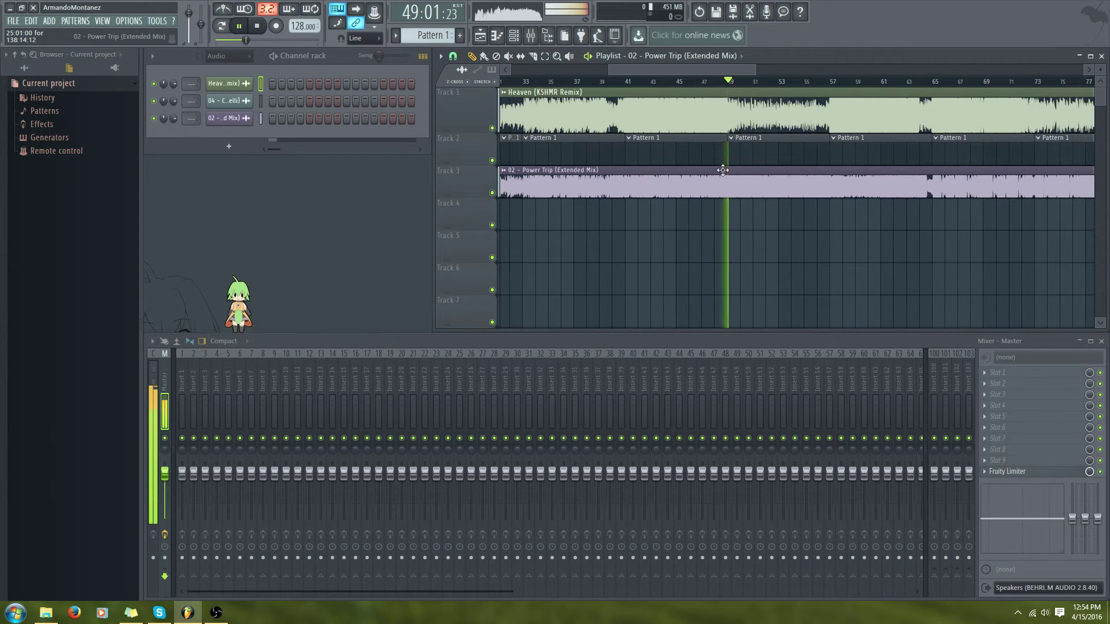
key(space)
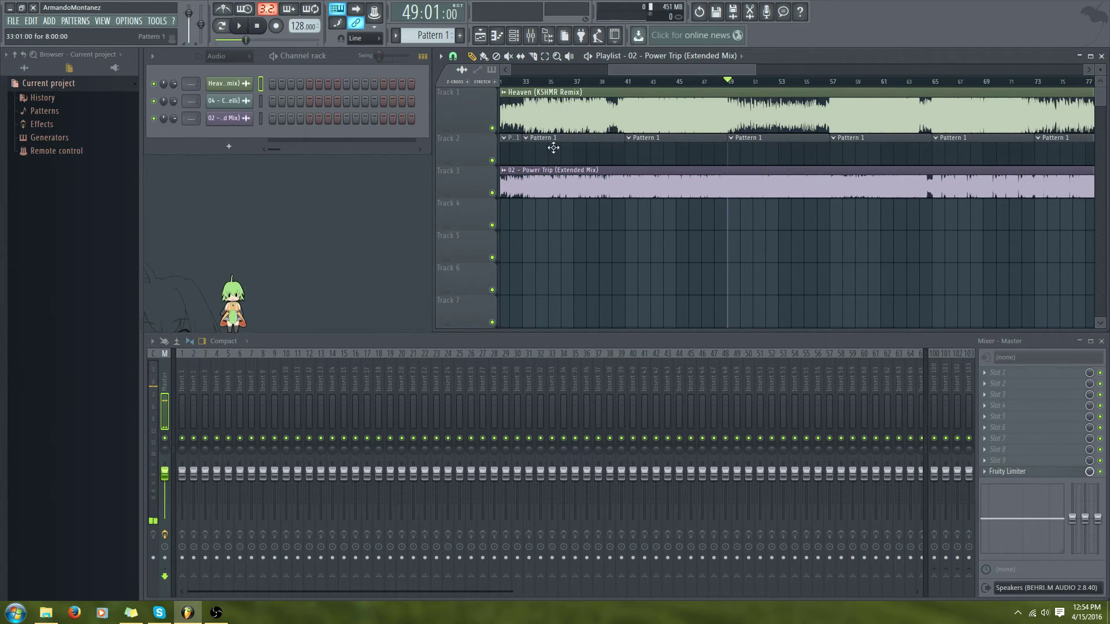
Slice the Power Trip clip at bars 49 and 57, moving the cut-out piece to Track 4 and the remainder back to bar 49
right_click(492, 193)
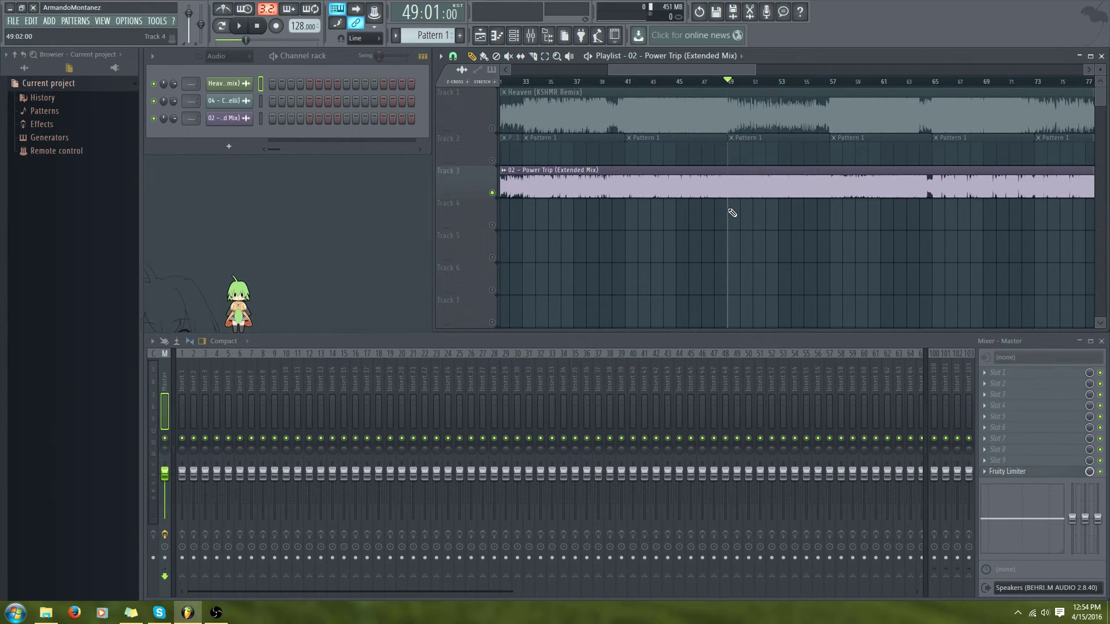
click(520, 56)
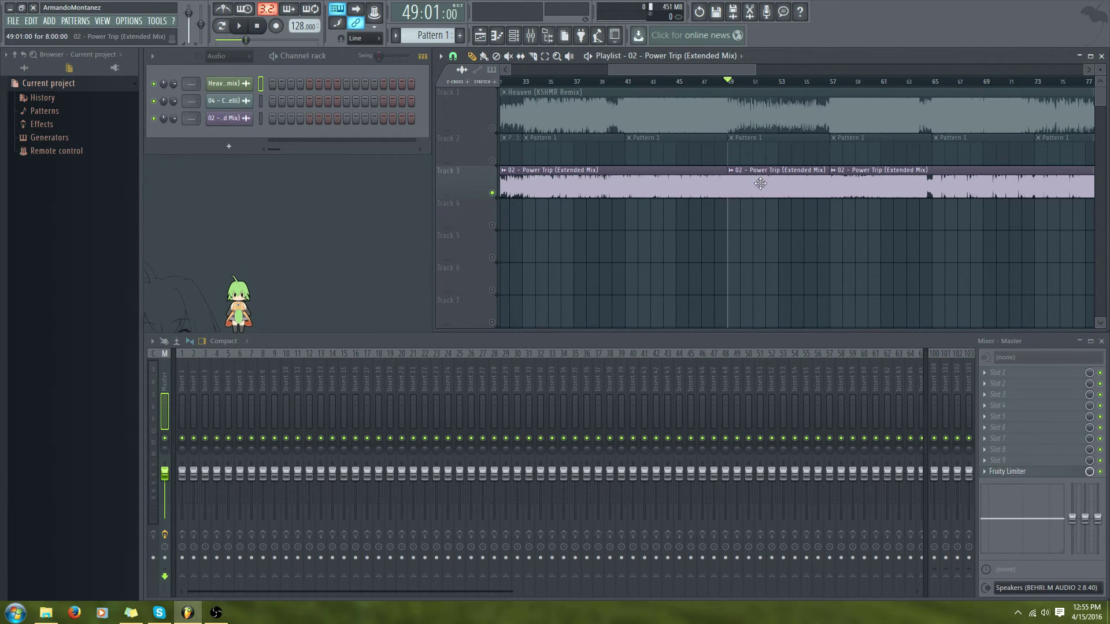
drag(760, 183, 762, 223)
drag(893, 185, 787, 188)
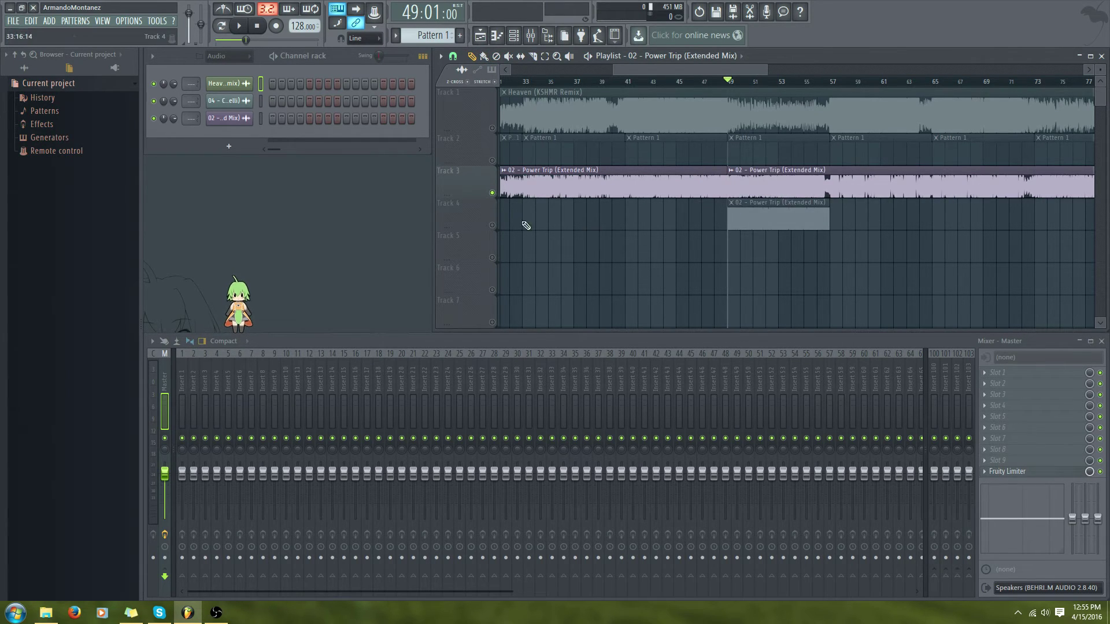
Mute Track 4, solo the Power Trip track and play its shortened arrangement briefly from bar 49
right_click(493, 194)
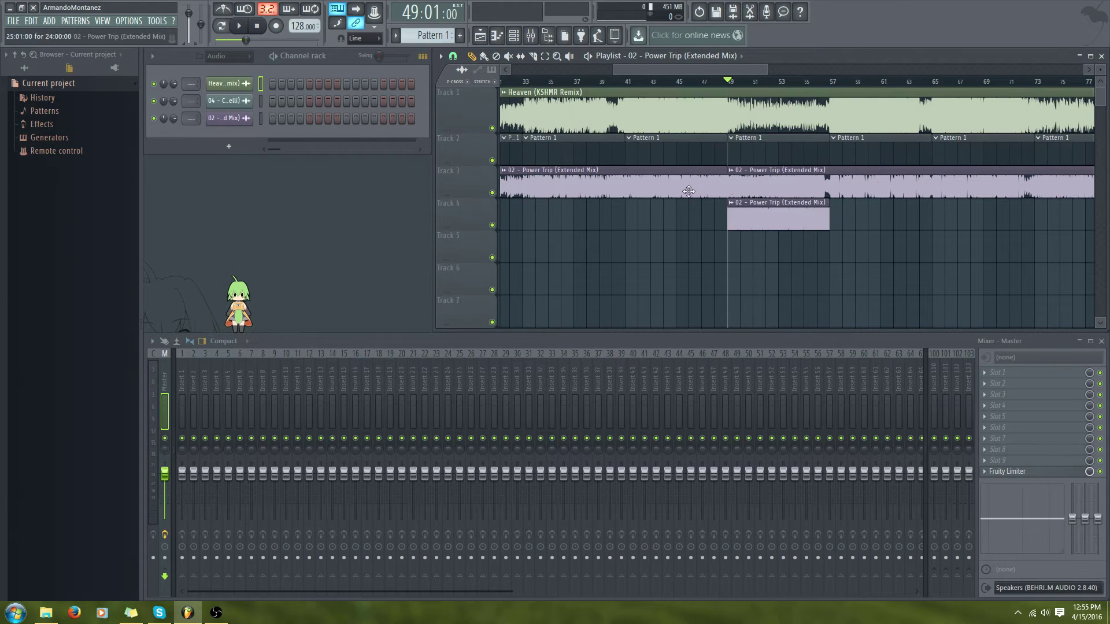
click(493, 225)
right_click(493, 195)
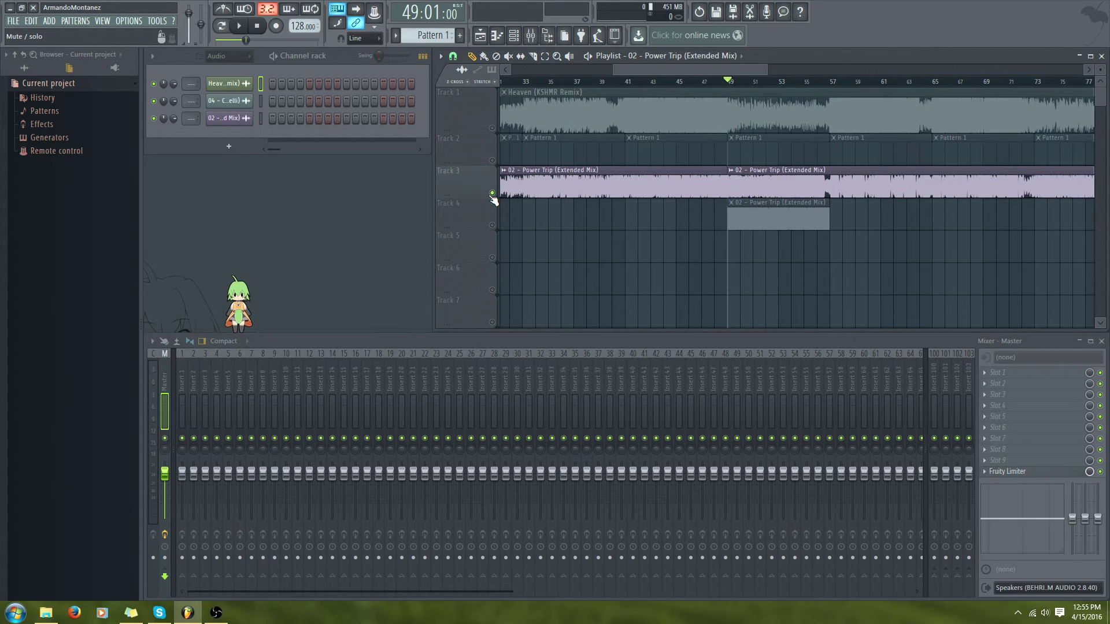
key(space)
key(space)
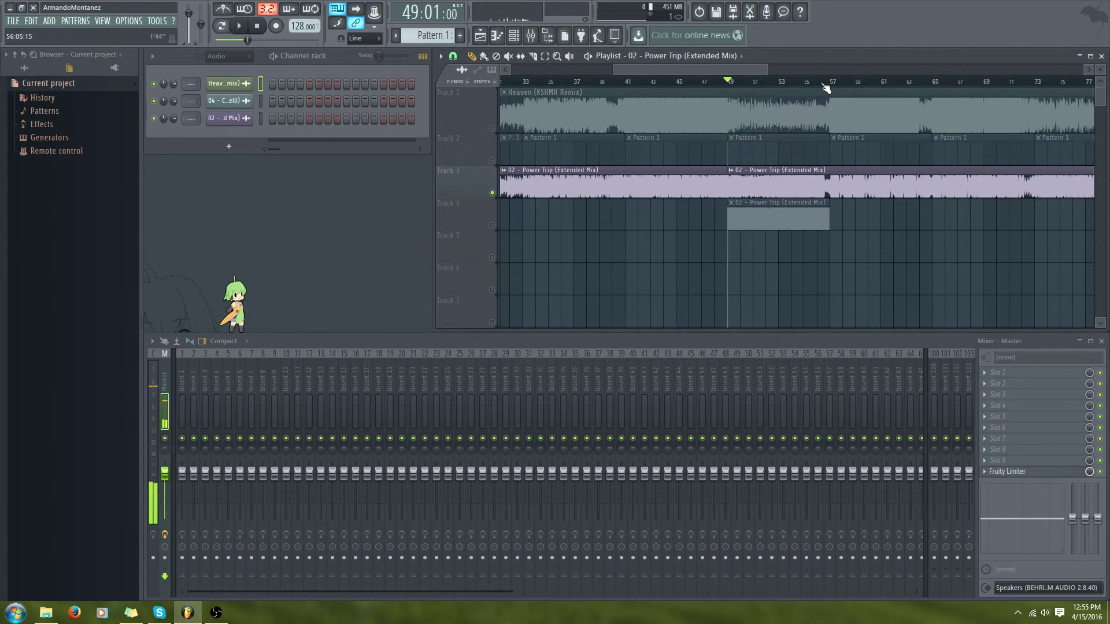
Unsolo the Power Trip track, solo the Heaven remix instead and play it from bar 58
click(843, 83)
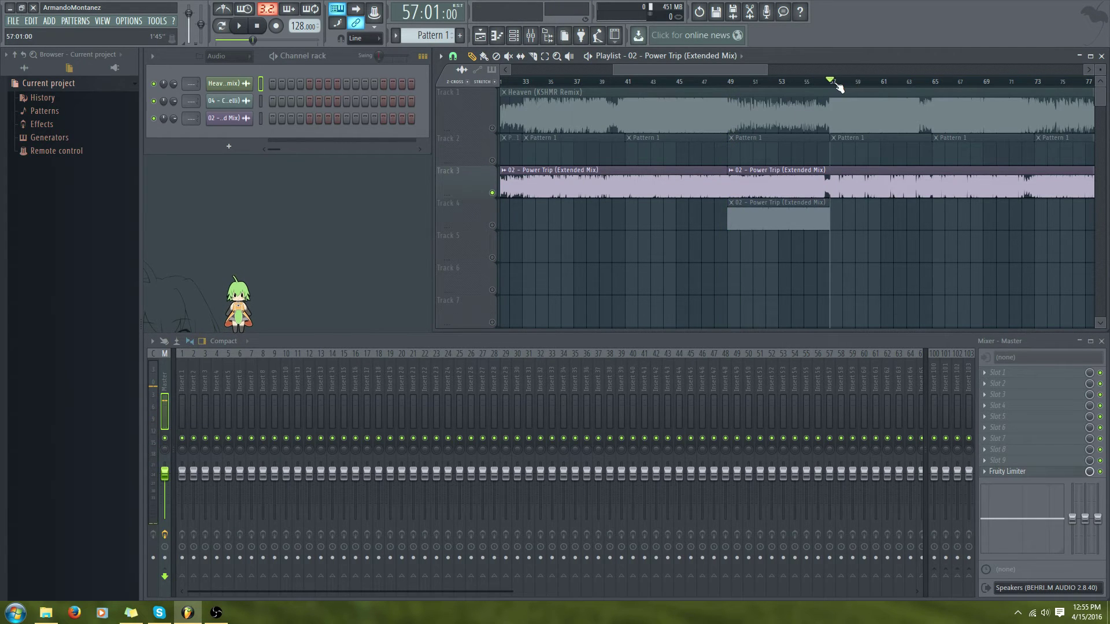
right_click(493, 194)
click(789, 69)
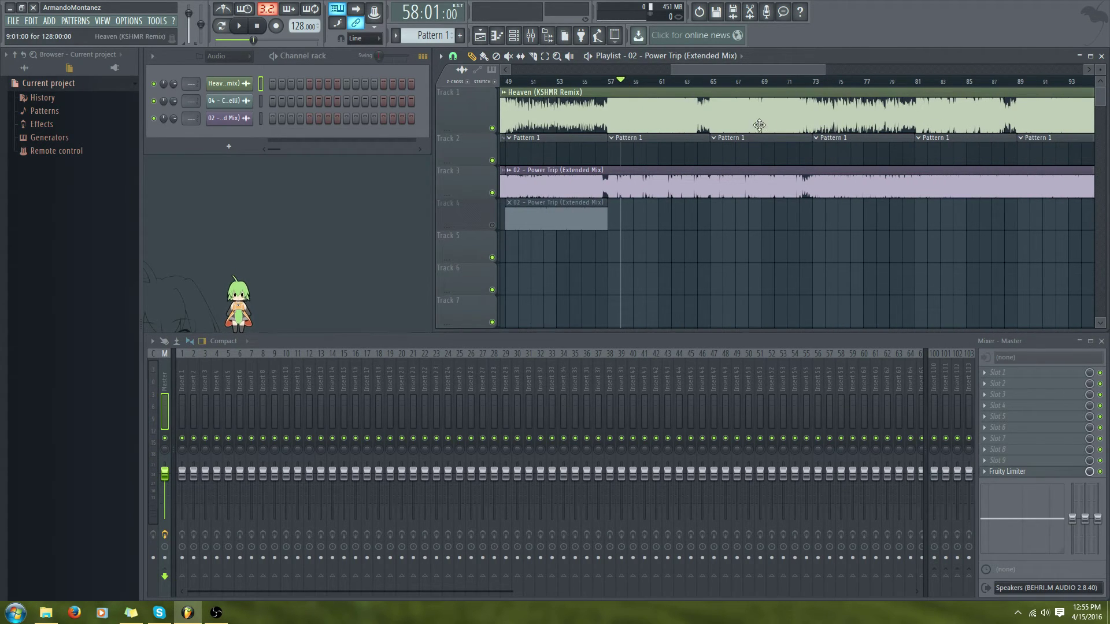
right_click(493, 129)
key(space)
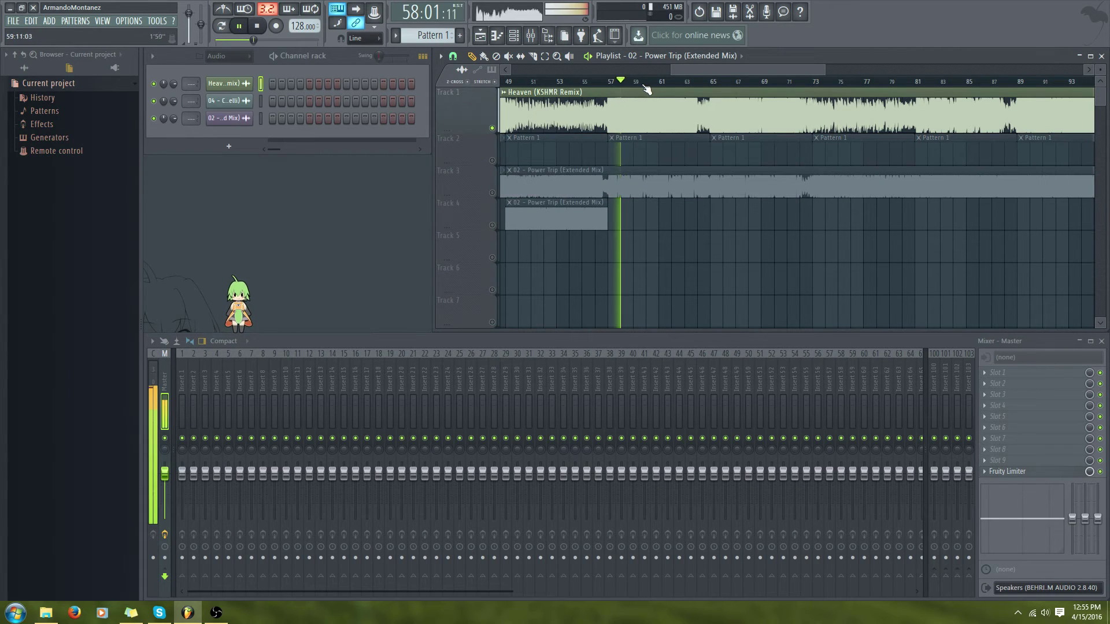
Compare the Heaven remix's sections by switching playback between bar 65 and bar 57, ending at bar 65
click(710, 85)
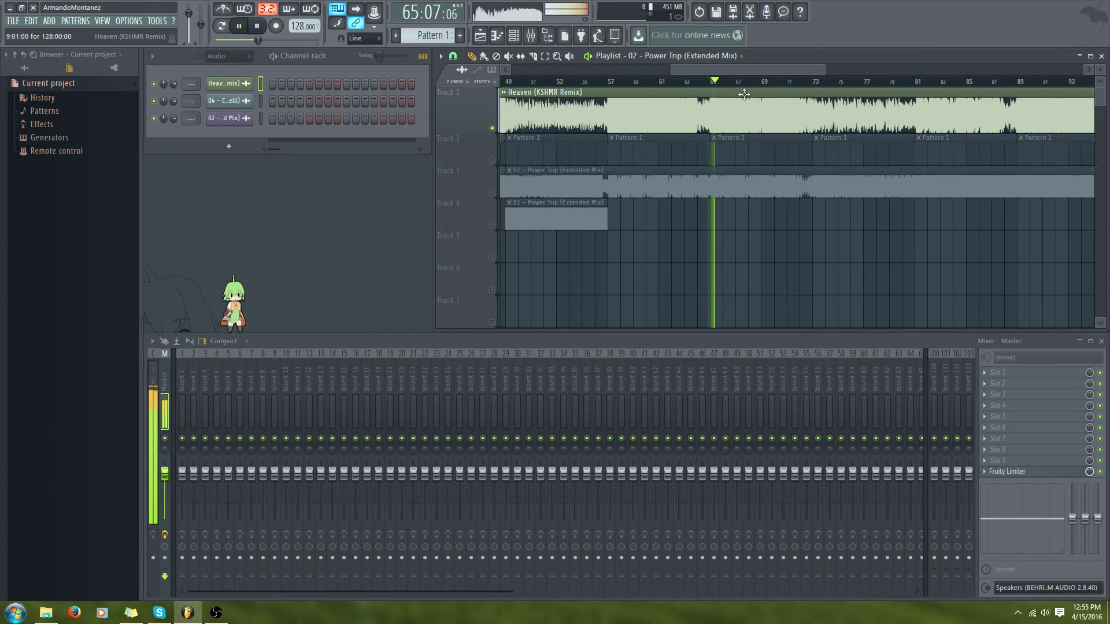
click(613, 85)
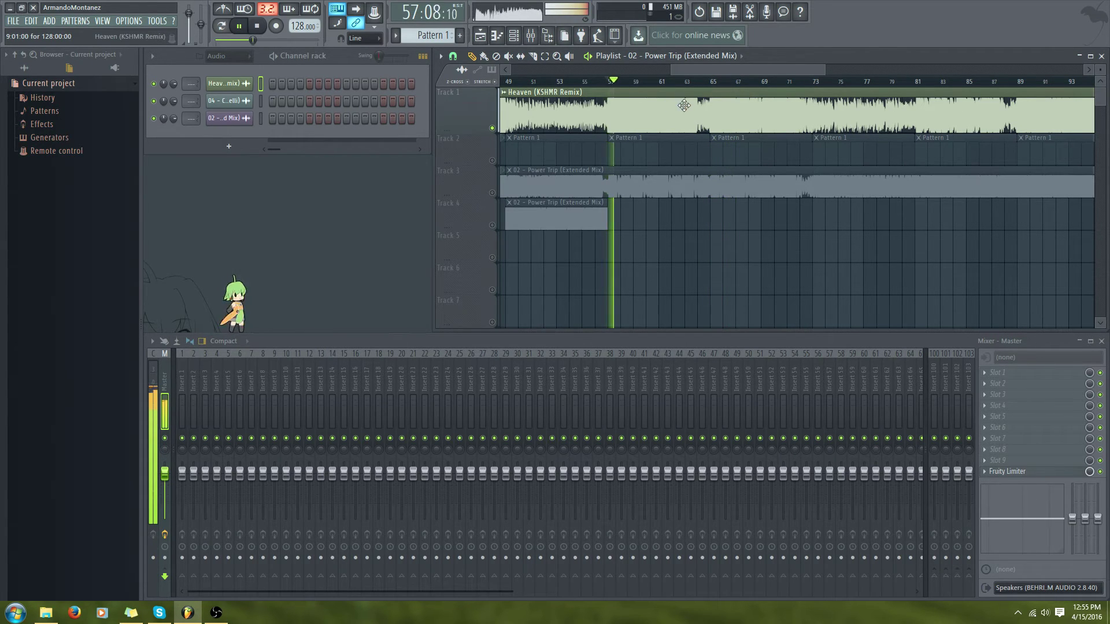
click(714, 85)
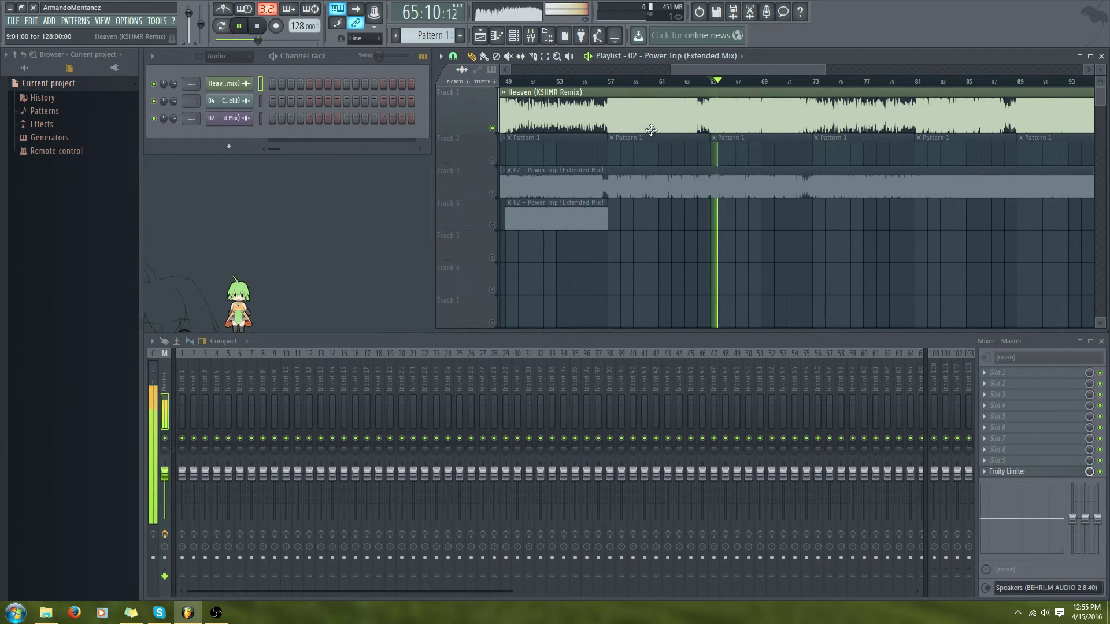
key(space)
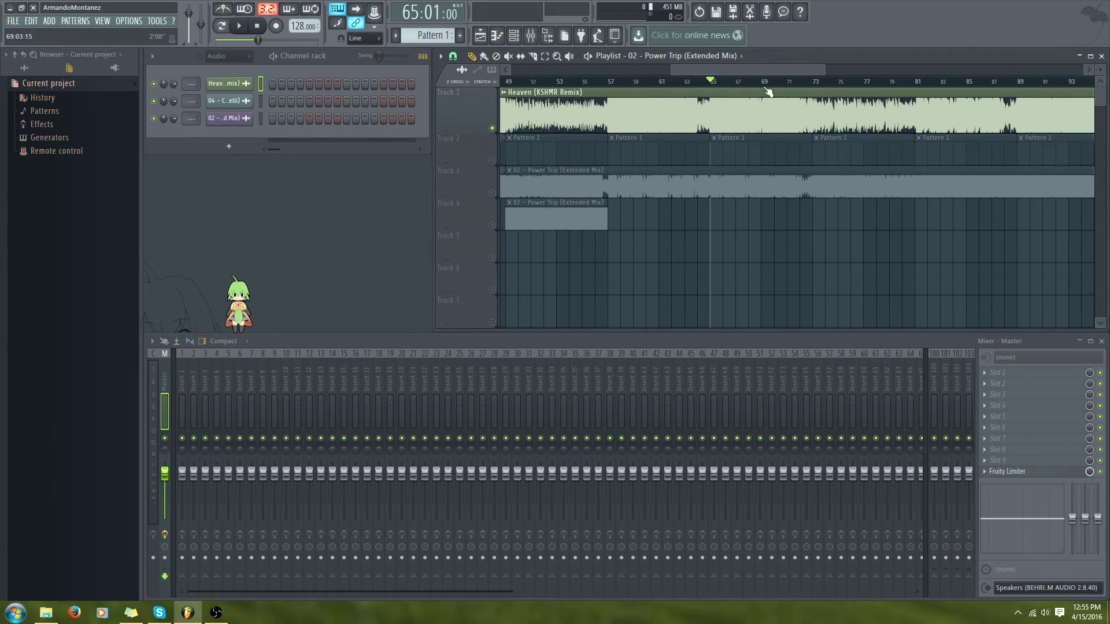
Play the Heaven remix from bar 71 into the section starting at bar 73
drag(749, 83, 832, 83)
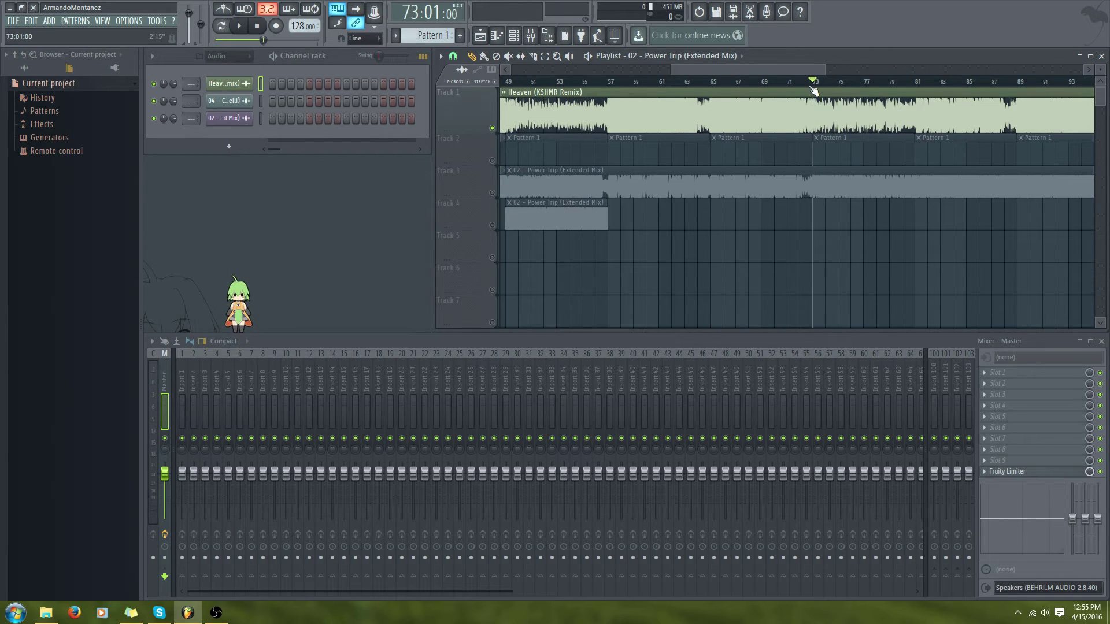
click(787, 82)
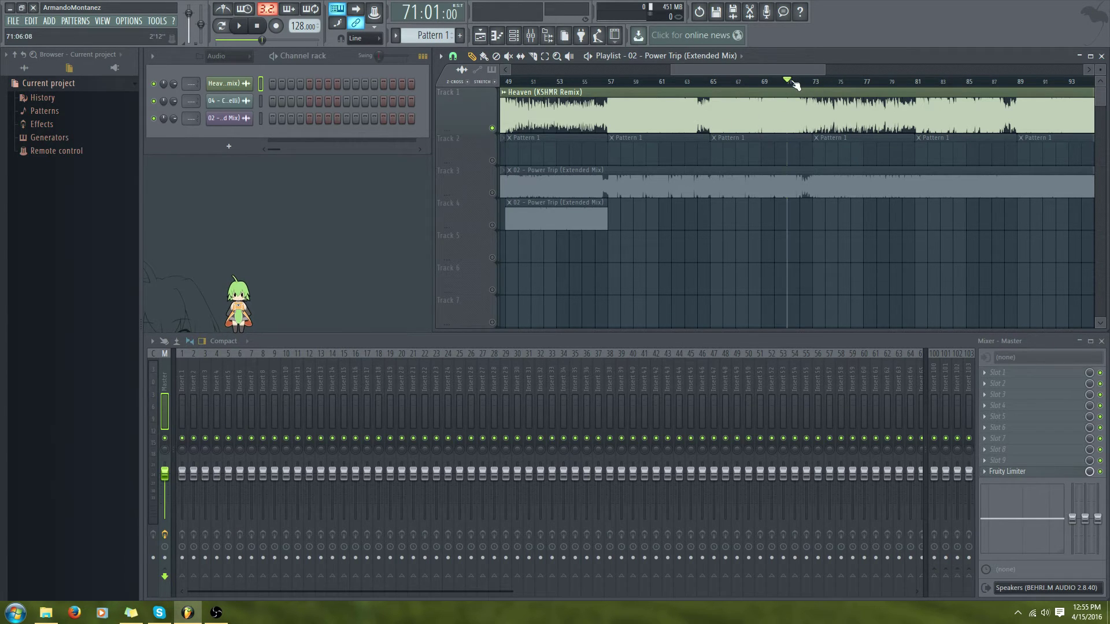
key(space)
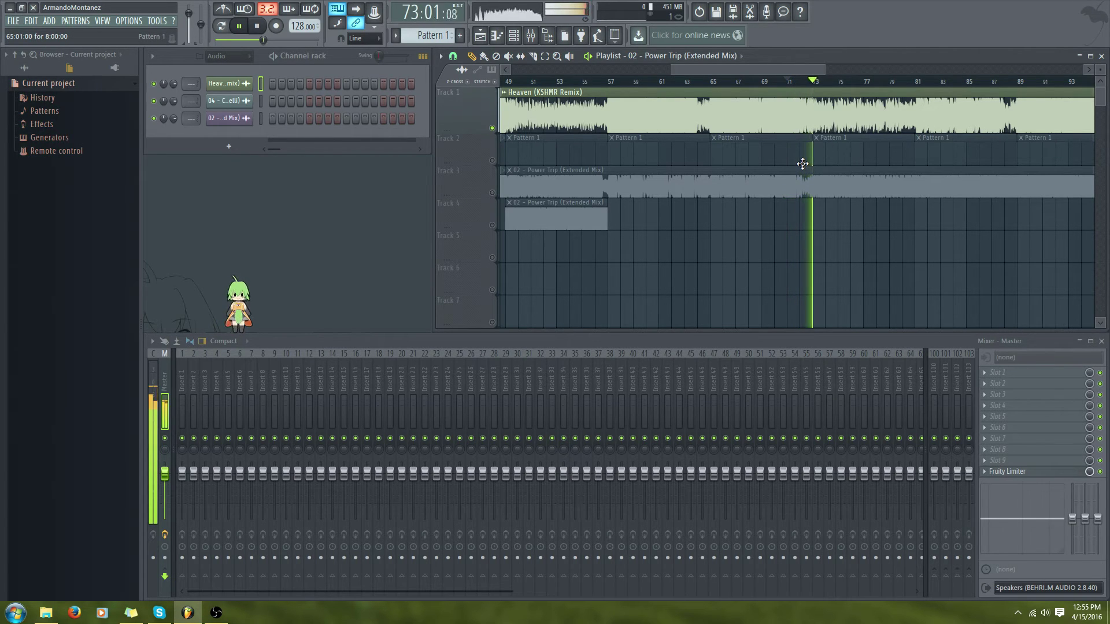
key(space)
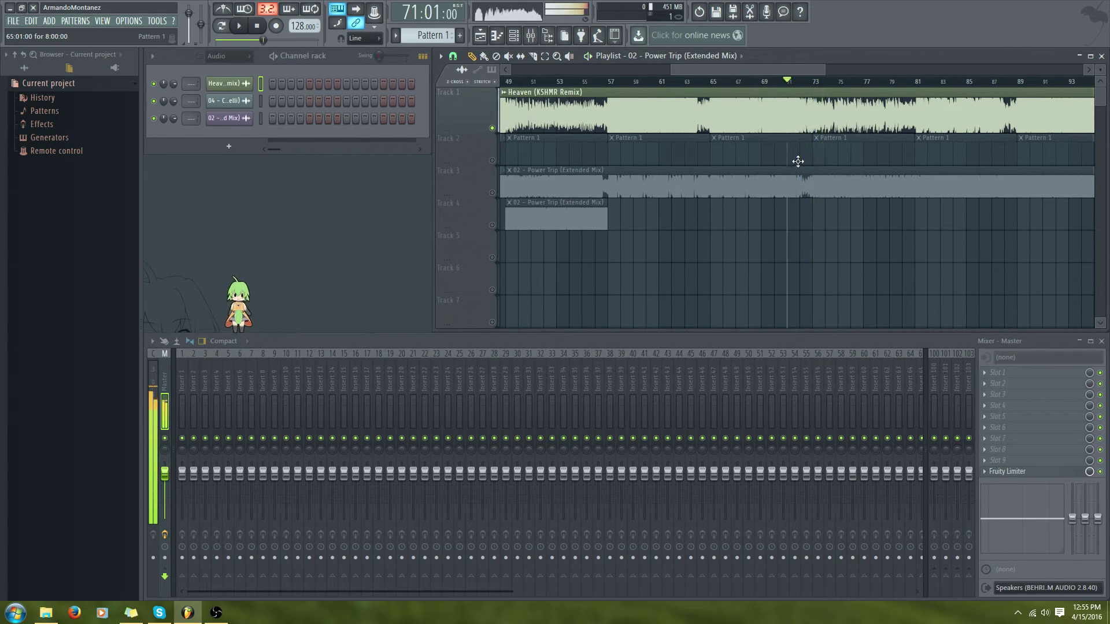
Unsolo the Heaven remix, solo the Power Trip track instead and play it from bar 57
right_click(492, 127)
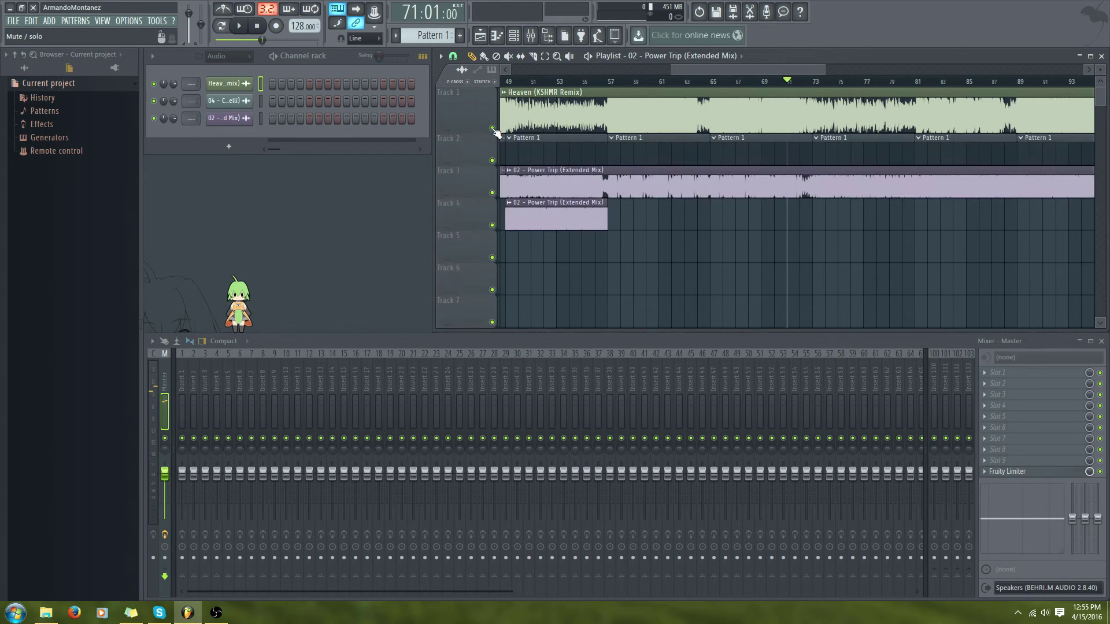
right_click(493, 193)
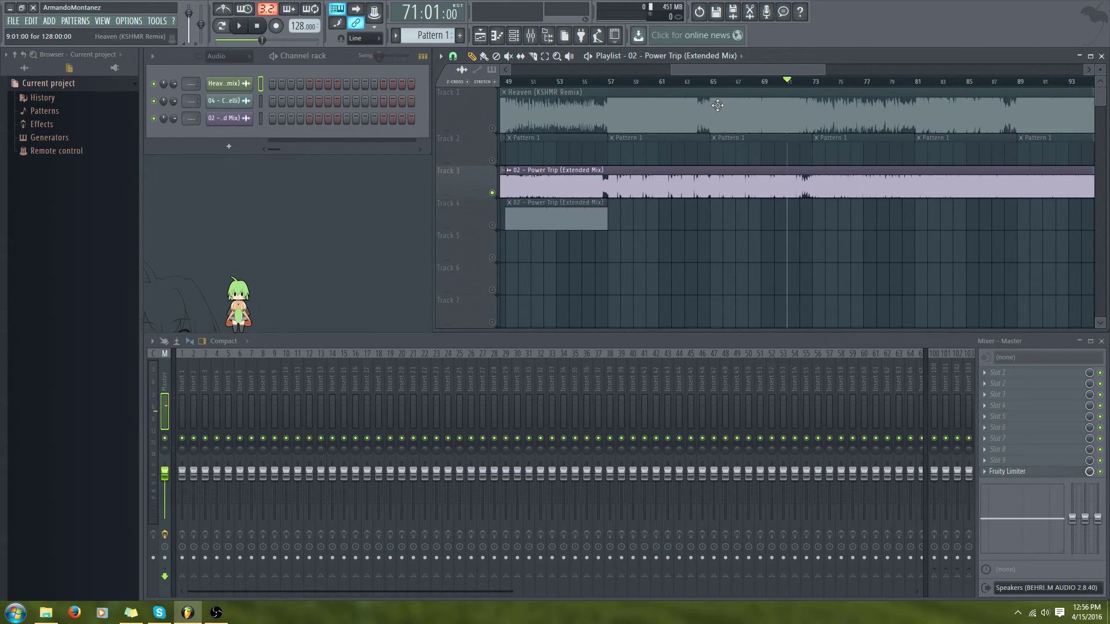
click(609, 82)
key(space)
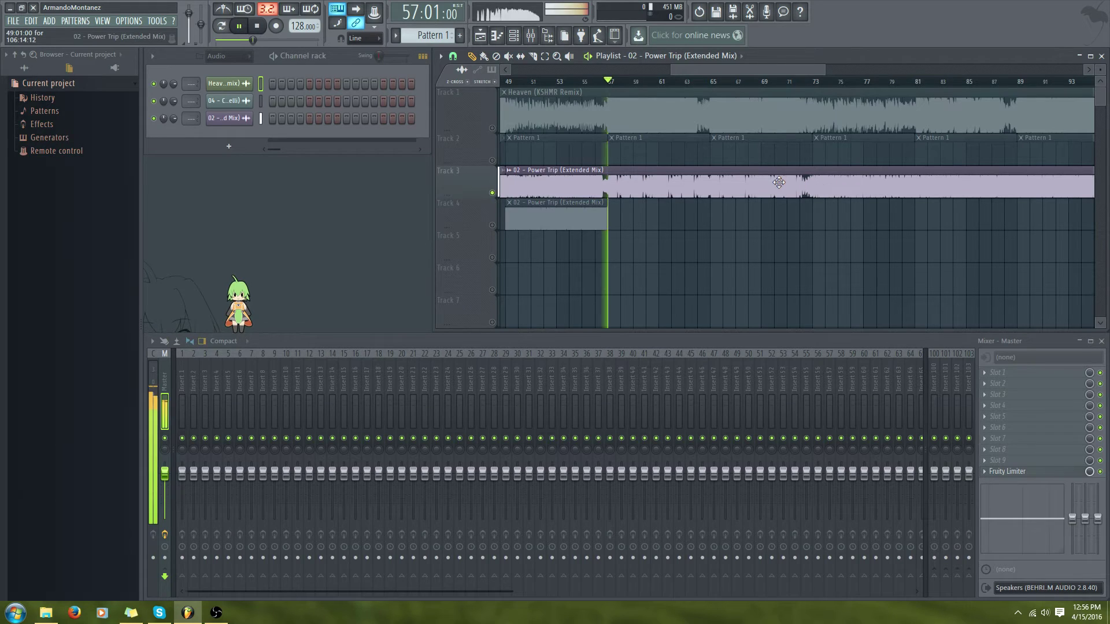
Move playback of the Power Trip track to bar 65, return to bar 57 and audition that section
click(710, 81)
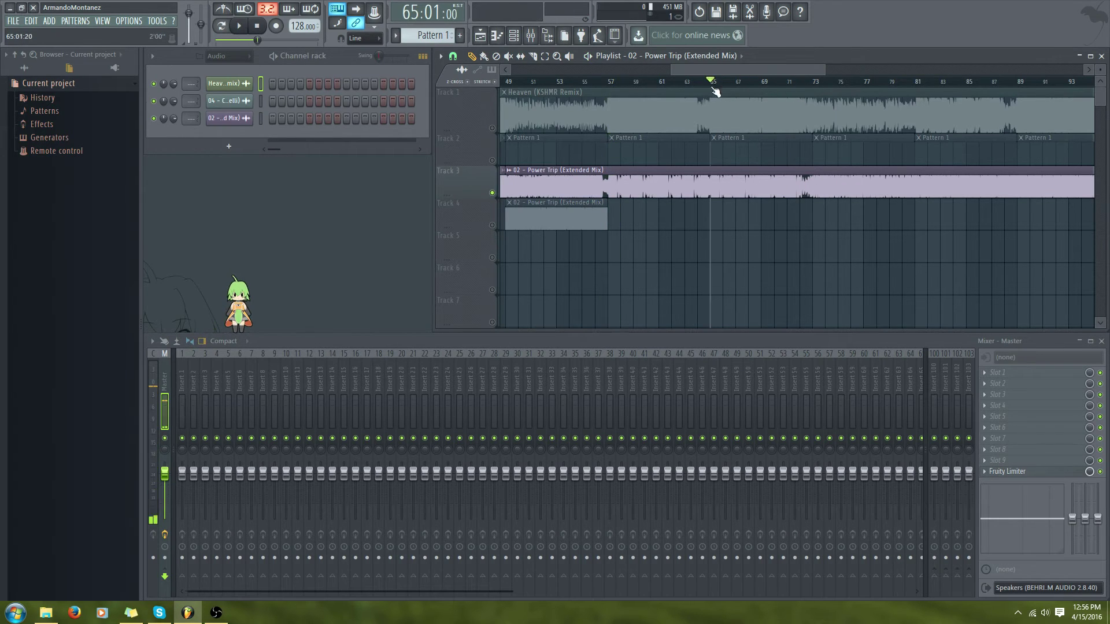
click(612, 85)
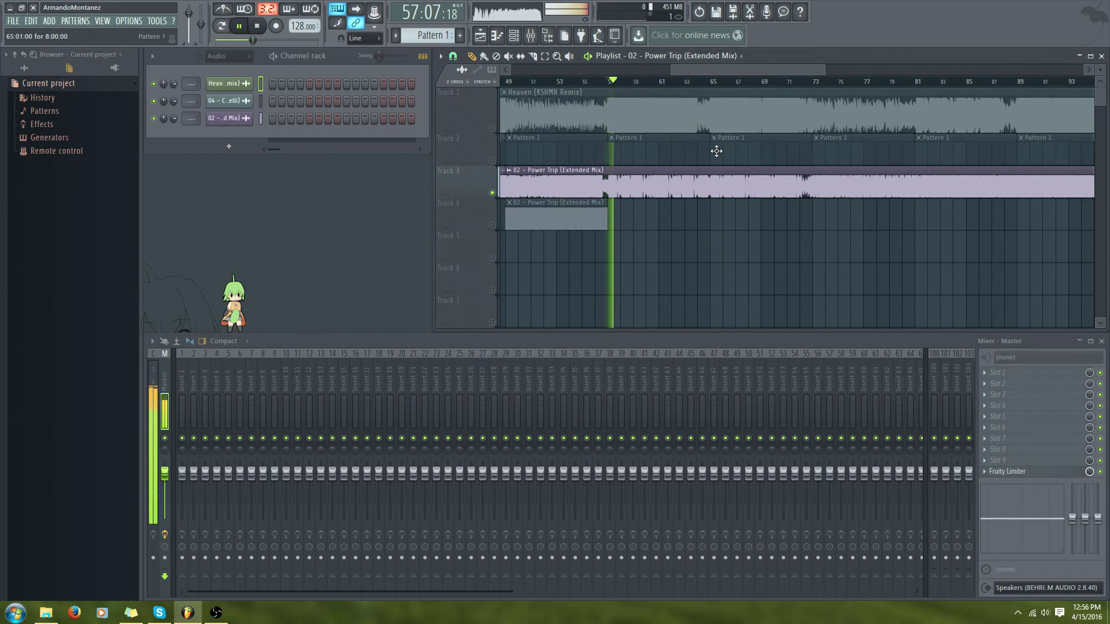
key(space)
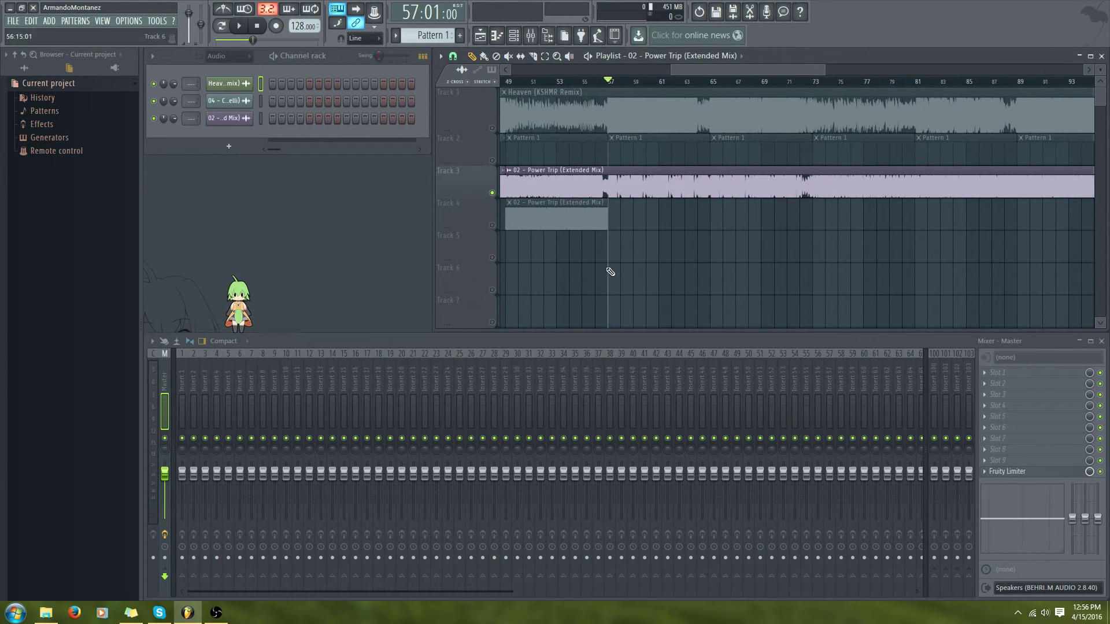
Audition the opening of the Power Trip track from bar 9, followed by the section starting at bar 17
drag(726, 67, 646, 86)
click(604, 85)
key(space)
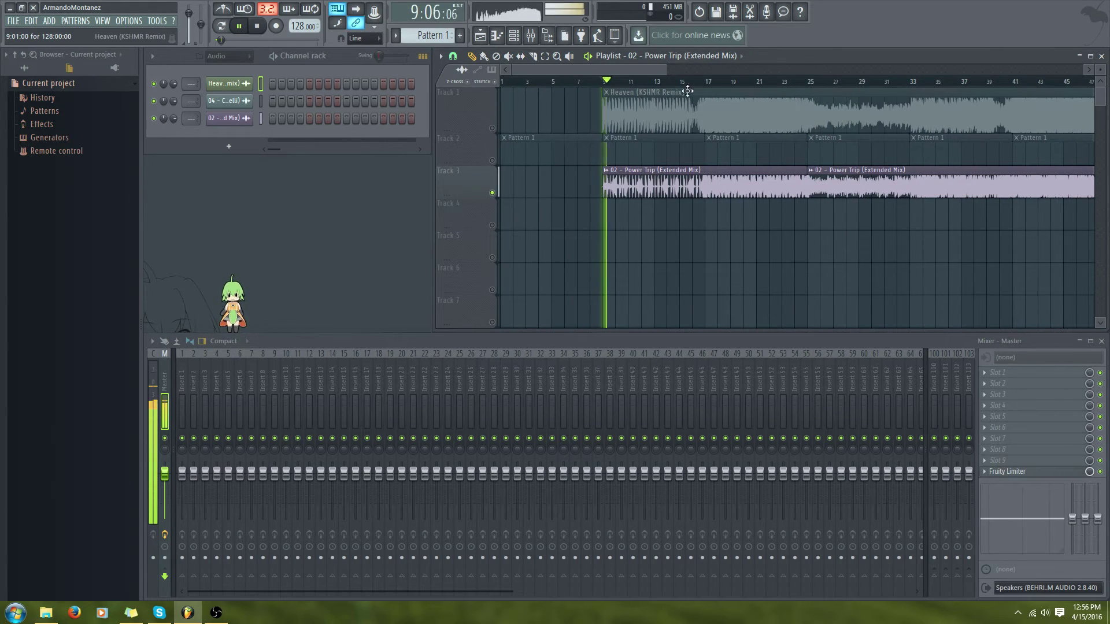
key(space)
click(705, 85)
key(space)
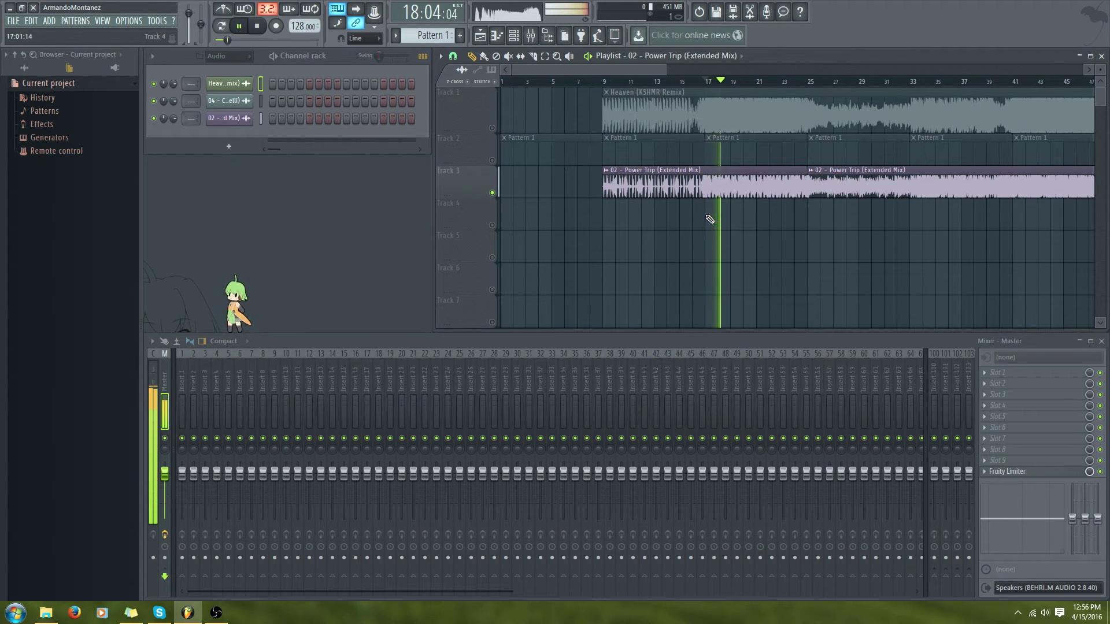
key(space)
Compare Power Trip's section starting at bar 57 with the one starting at bar 65 by playing each
drag(606, 68, 736, 72)
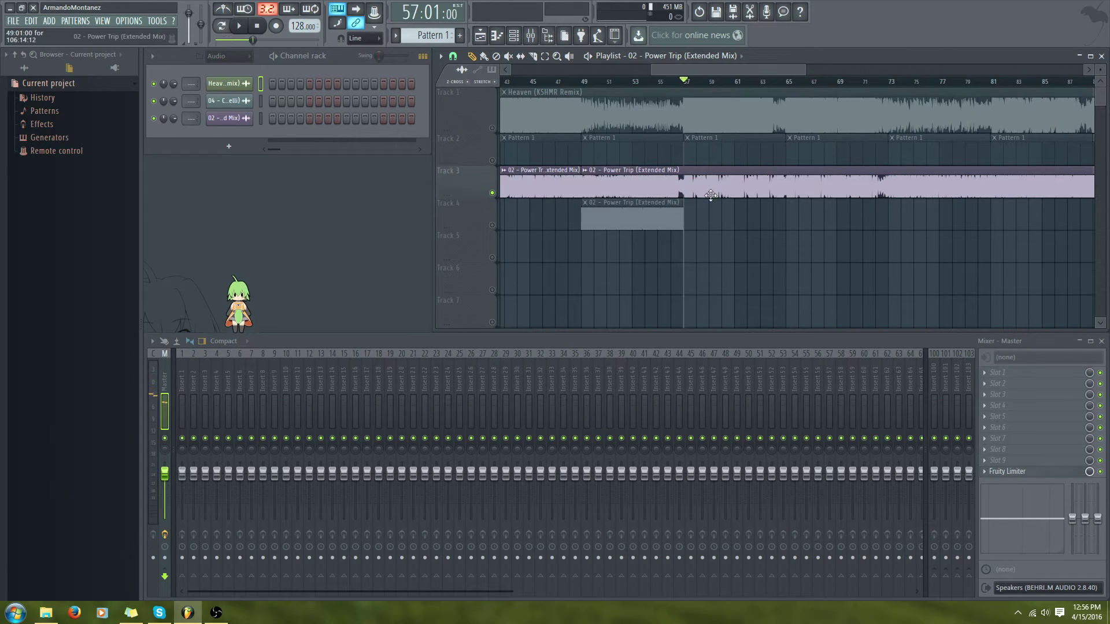
key(space)
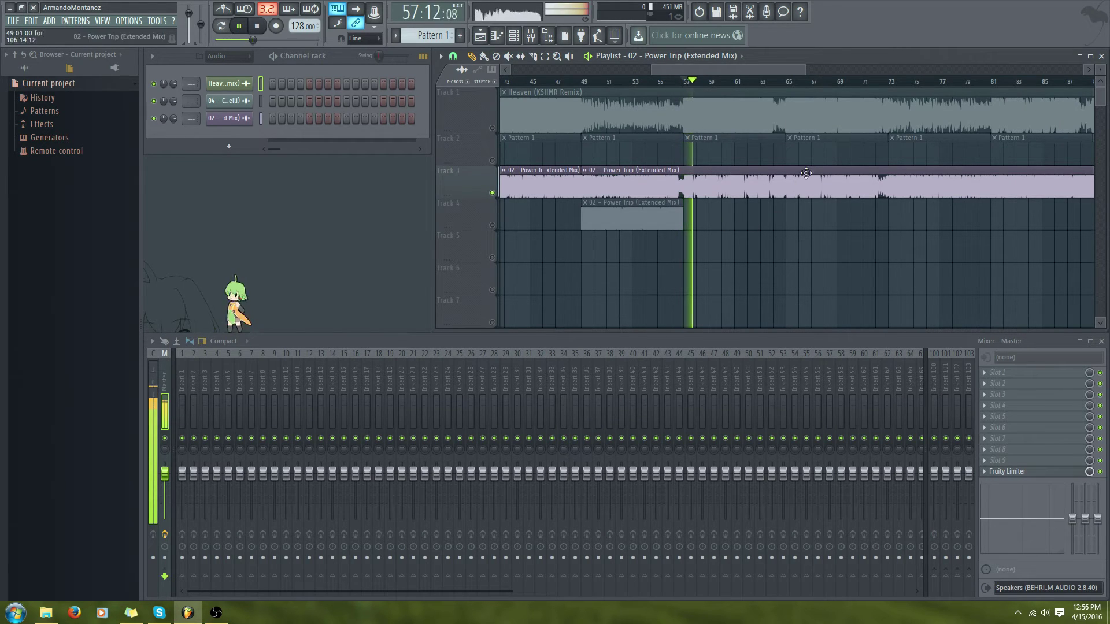
click(792, 82)
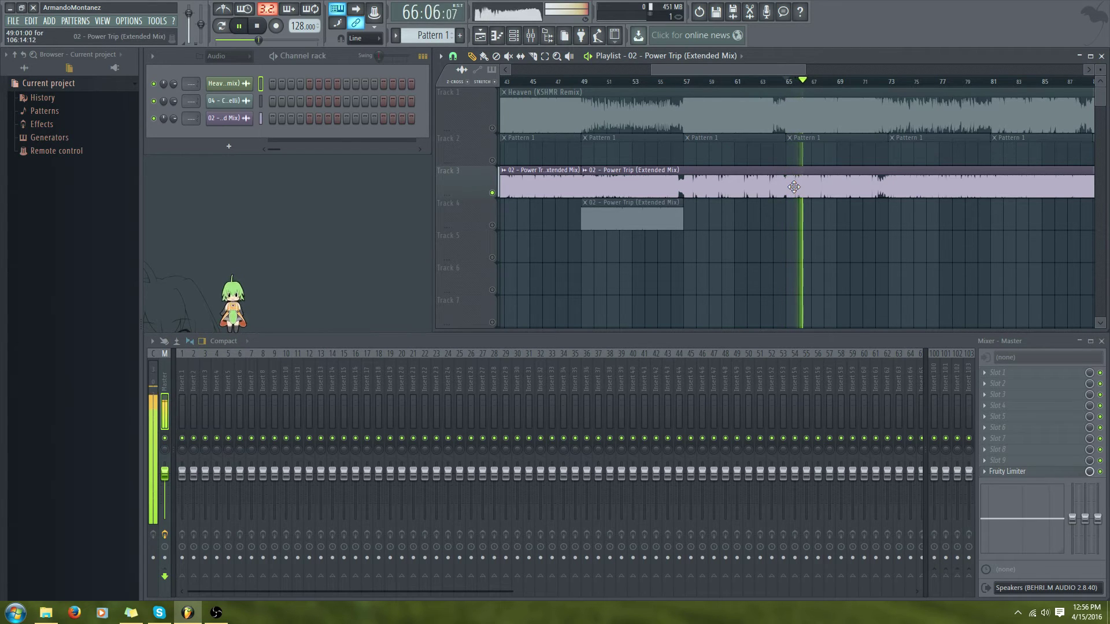
key(space)
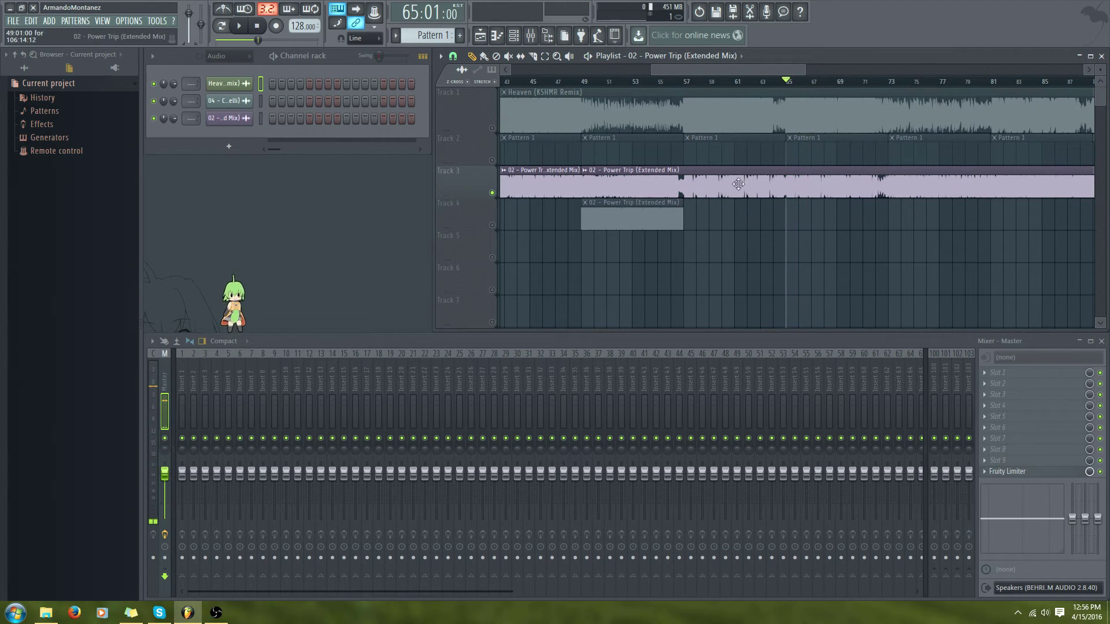
Play the Power Trip track from bar 71 into the next section, ending with the playhead at bar 73
drag(705, 71, 741, 70)
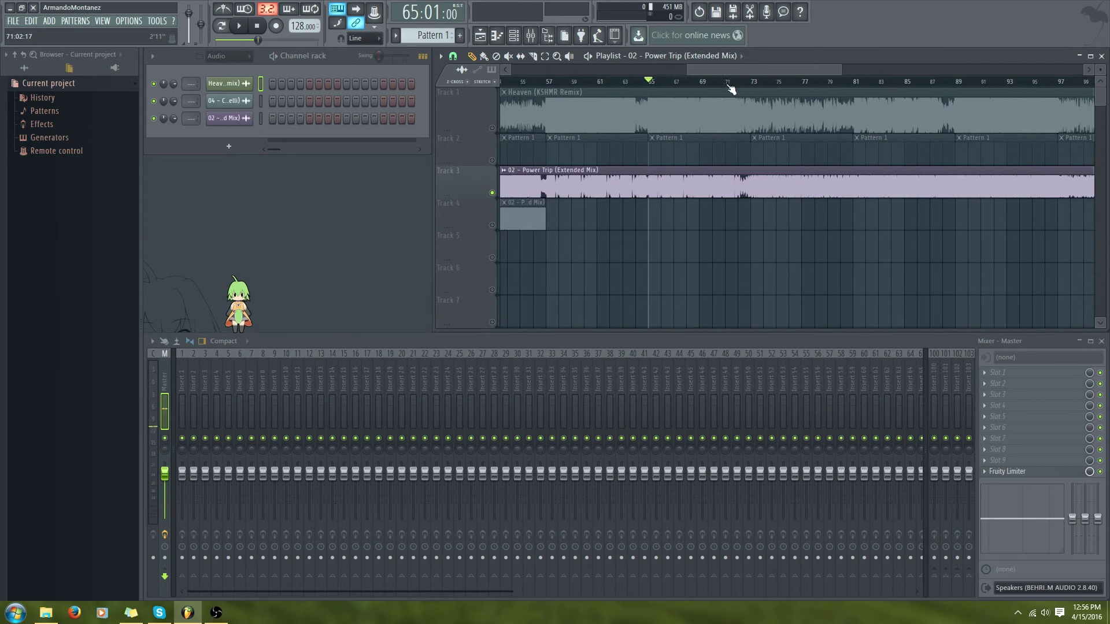
click(725, 81)
key(space)
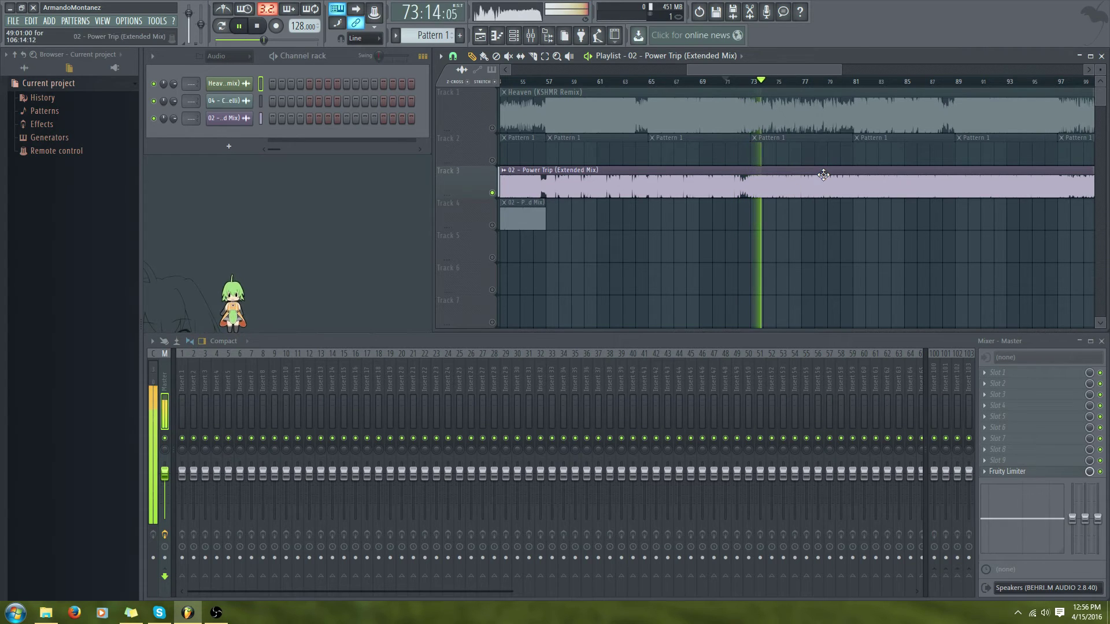
key(space)
click(754, 83)
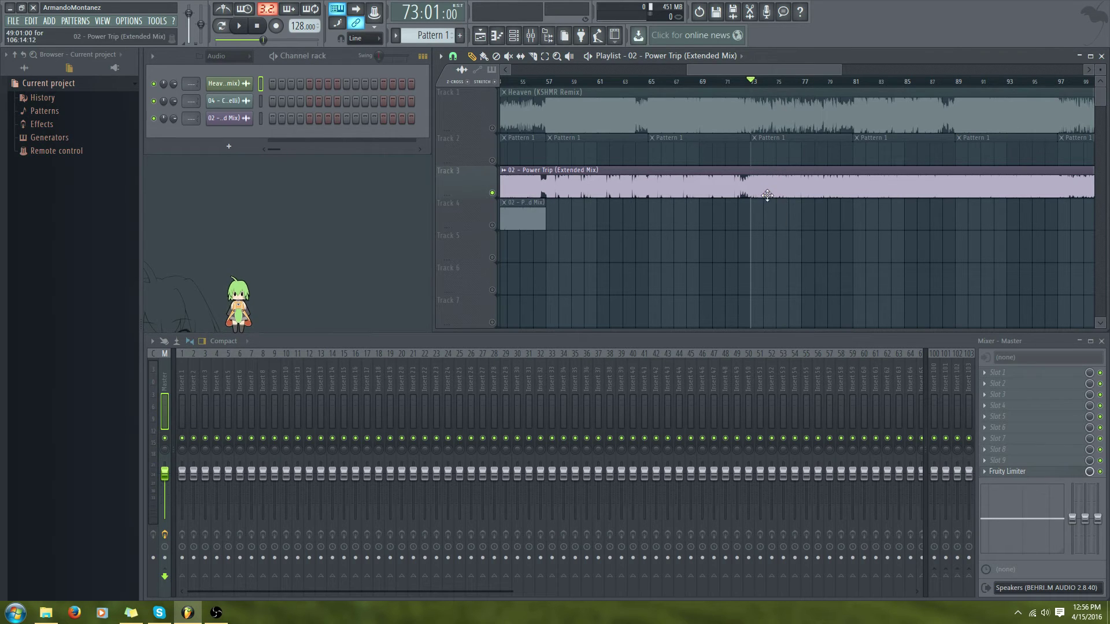
Play the Power Trip track from bar 79 into the section starting at bar 81, and replay from bar 79
drag(763, 63, 762, 59)
mouse_move(776, 68)
mouse_down()
mouse_move(805, 70)
mouse_move(782, 73)
mouse_up()
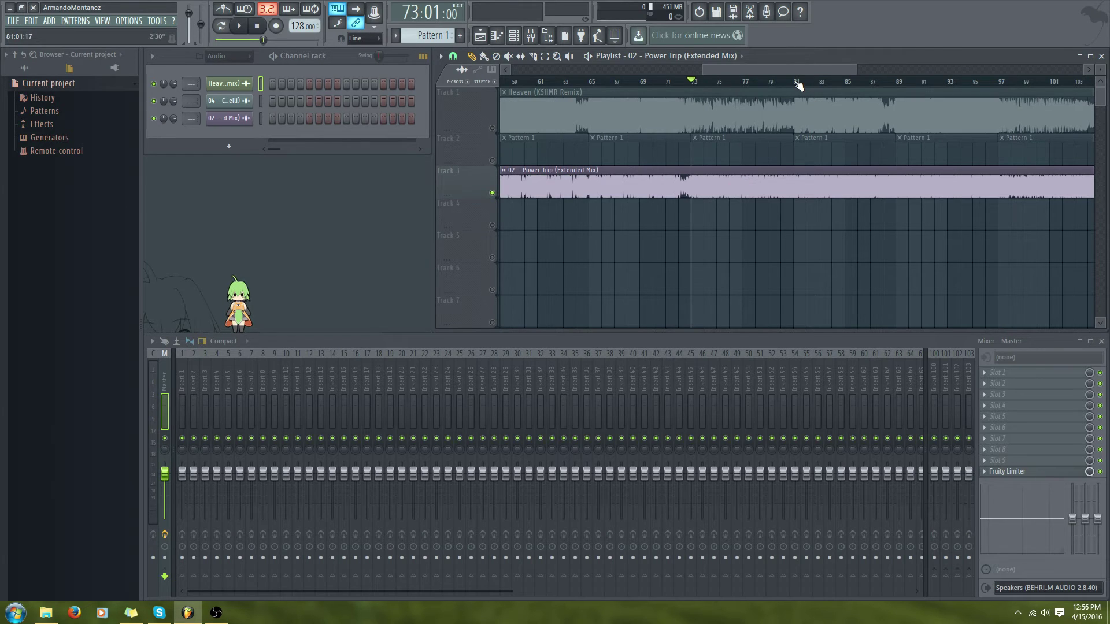
click(797, 84)
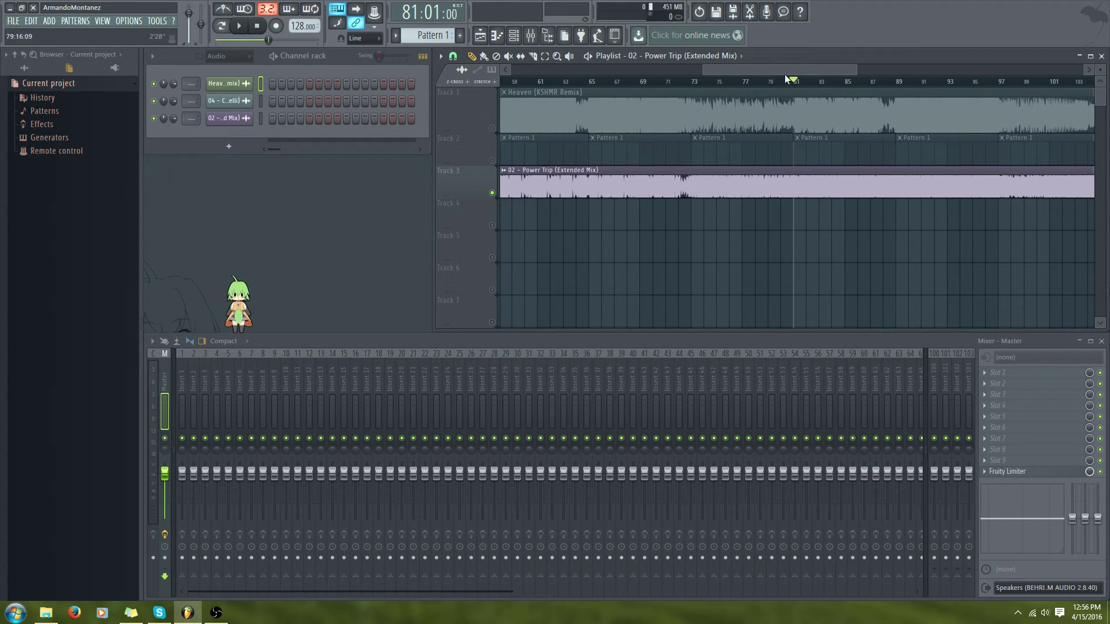
click(773, 80)
key(space)
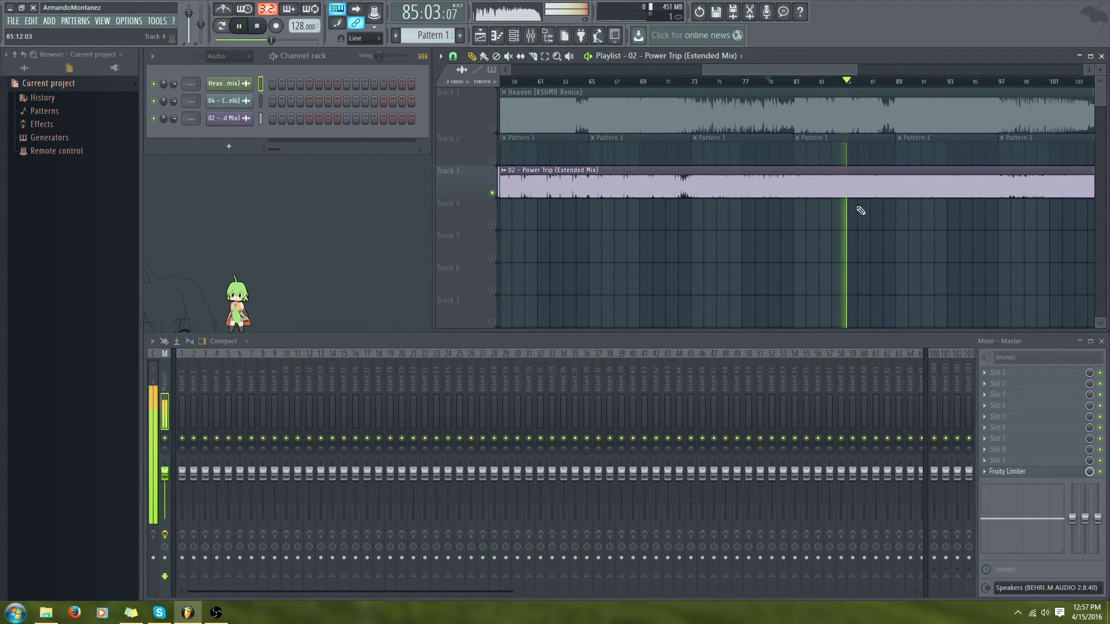
key(space)
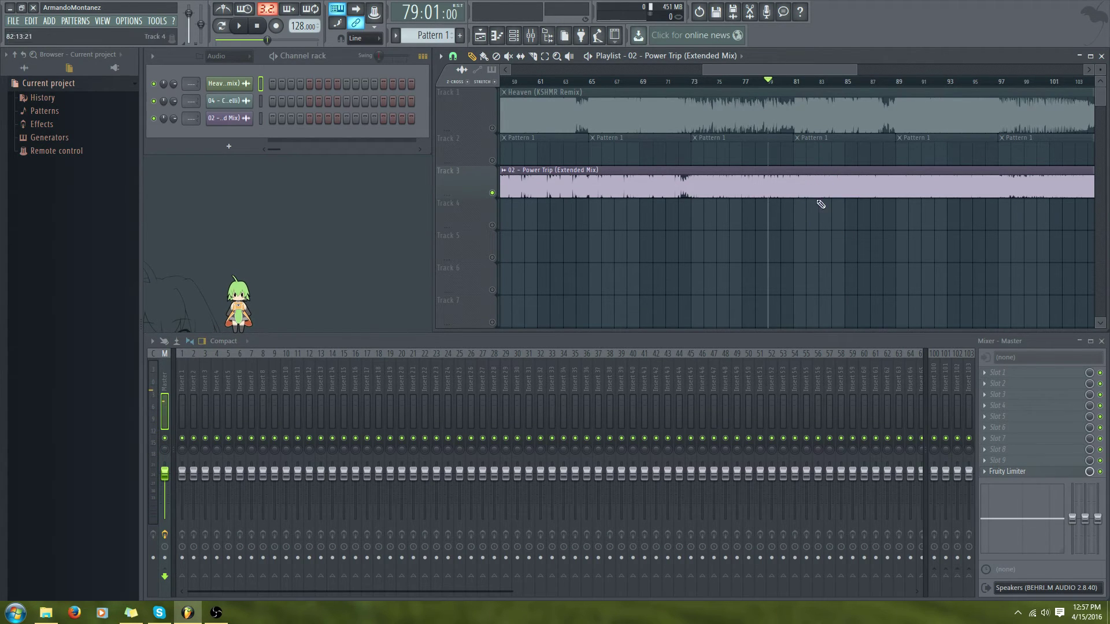
key(space)
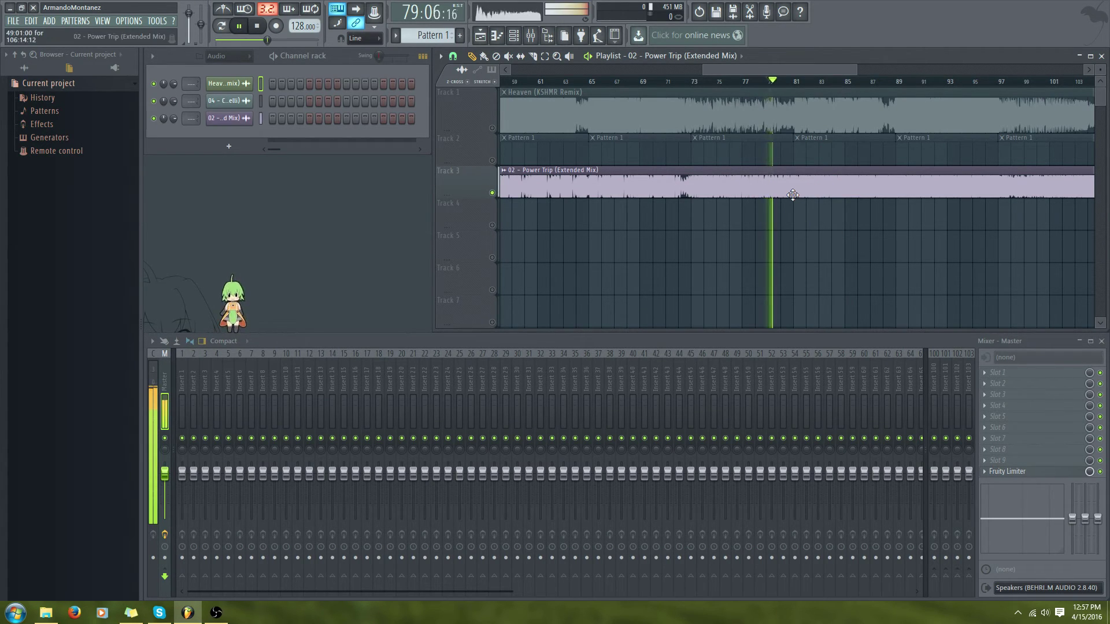
key(space)
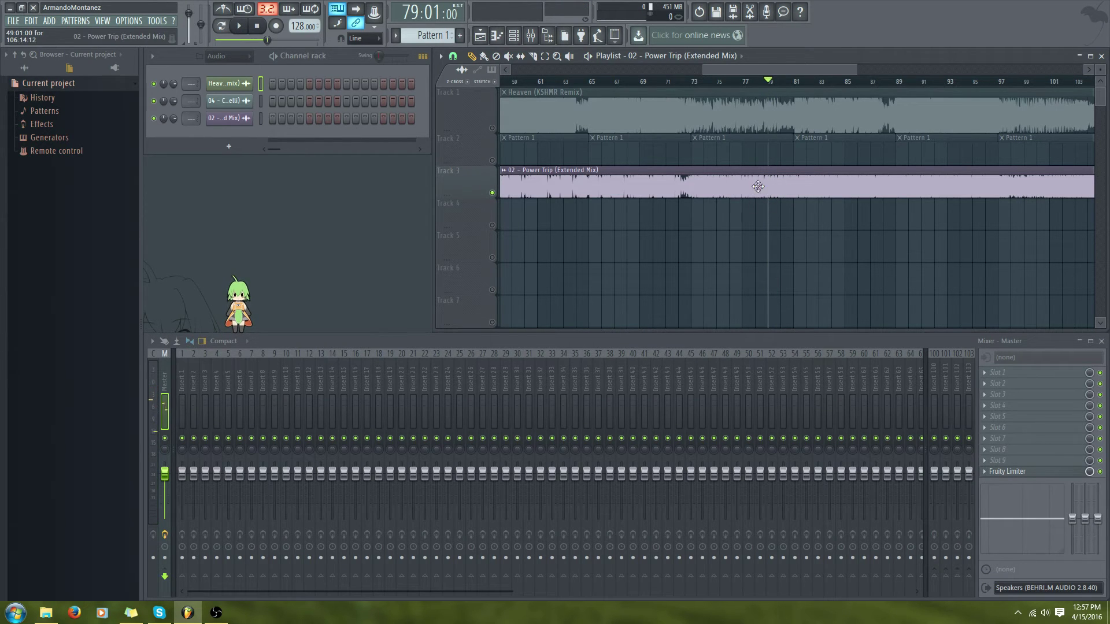
Play Power Trip from bar 81 and from bar 89 to compare the sections, and unsolo the track
click(798, 81)
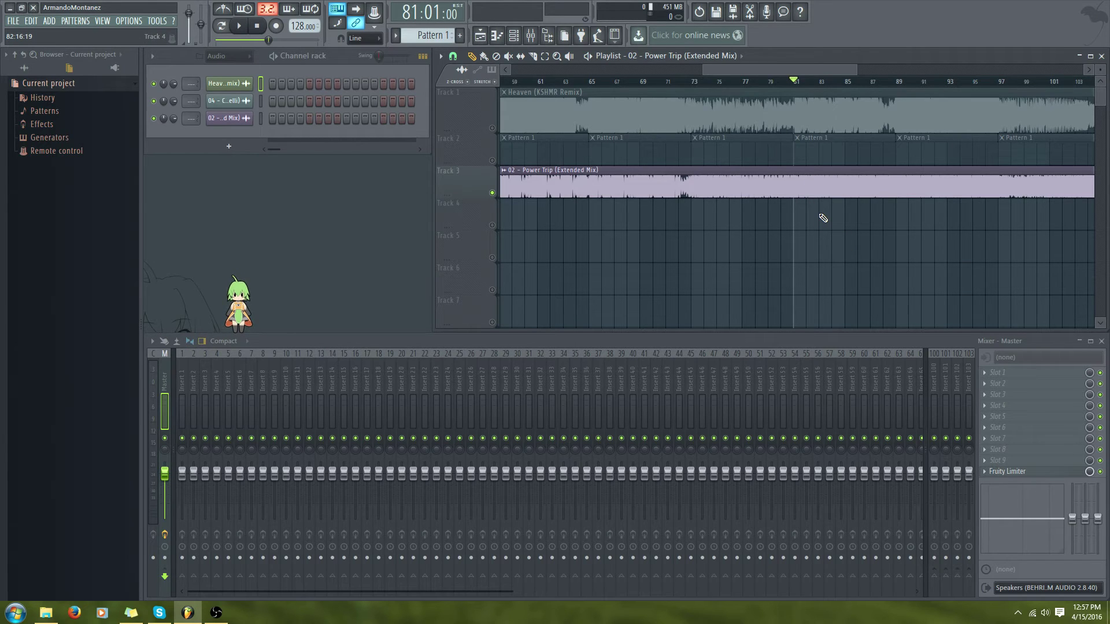
key(space)
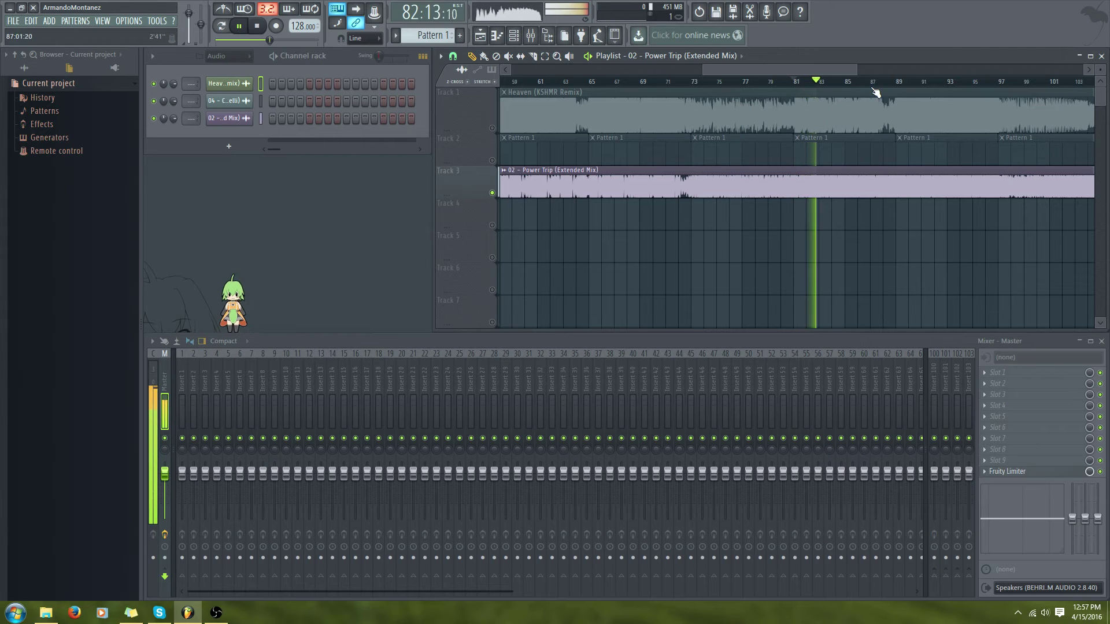
click(898, 83)
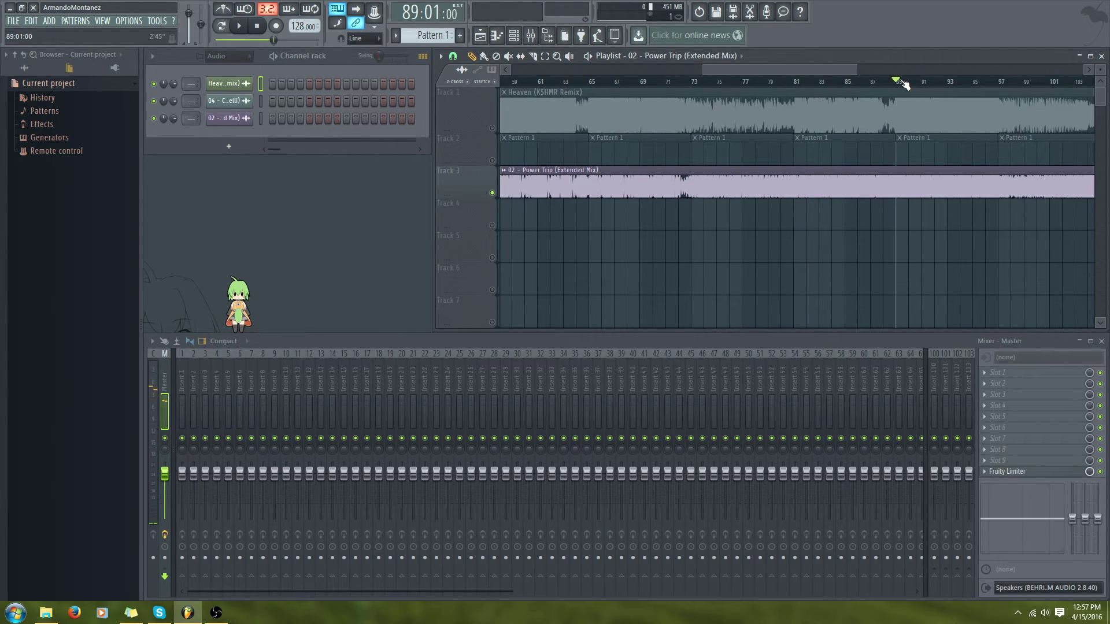
key(space)
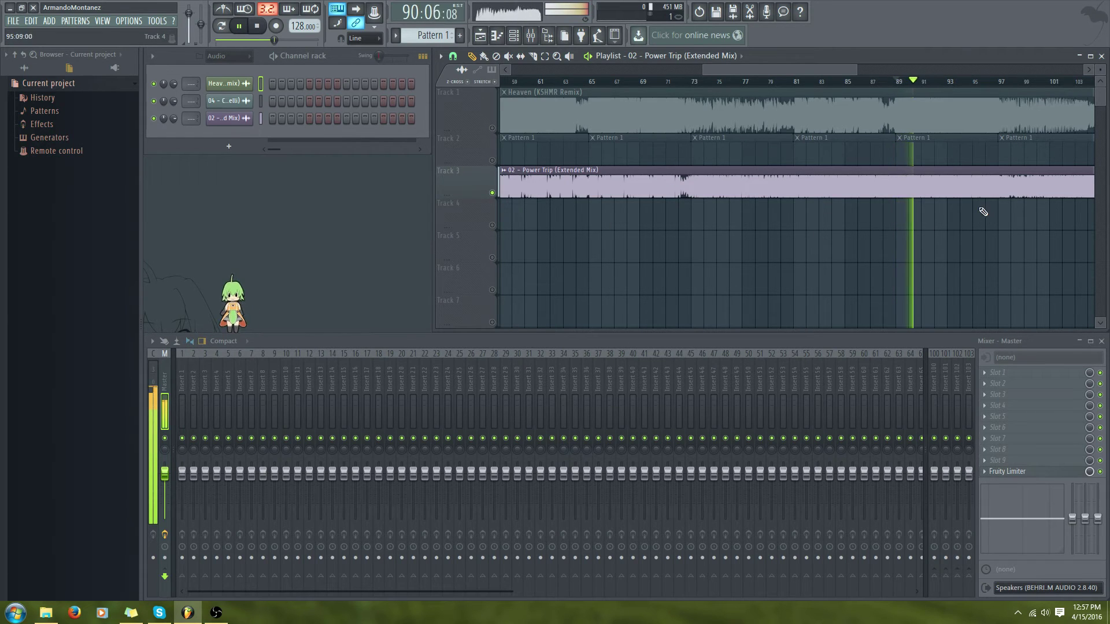
key(space)
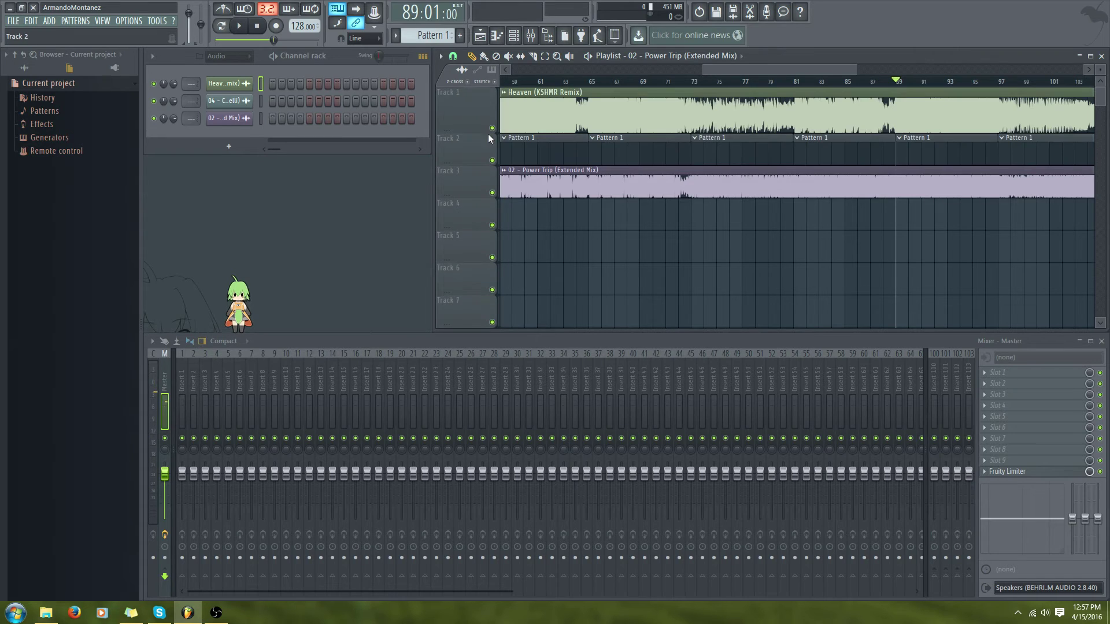
Audition the soloed Heaven remix from bar 79 into the section at bar 81, and from bar 87 towards bar 89
click(770, 82)
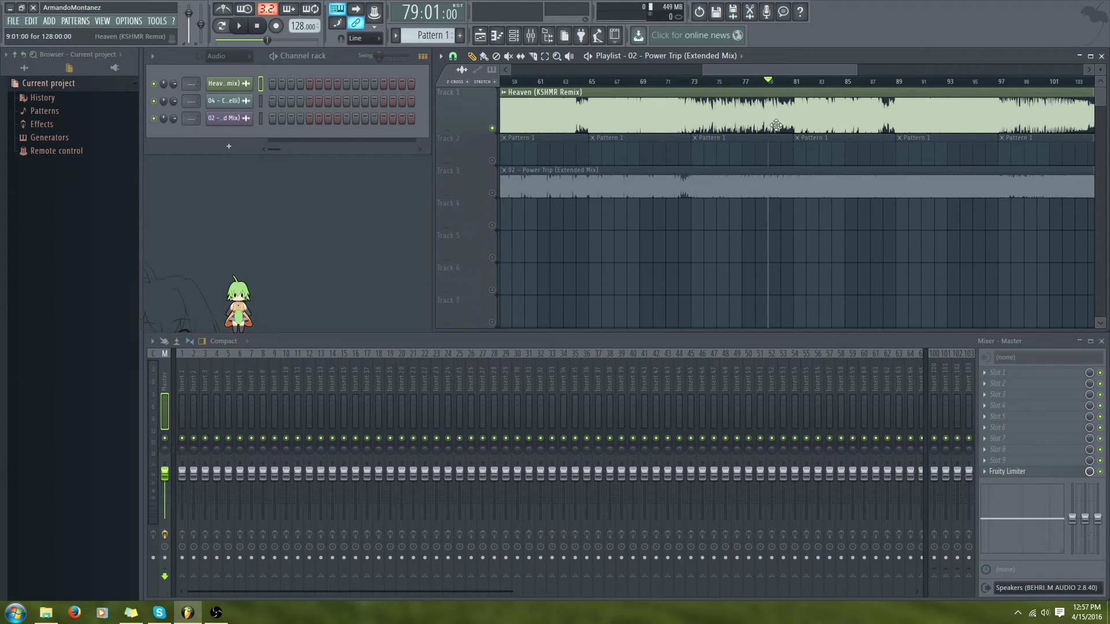
key(space)
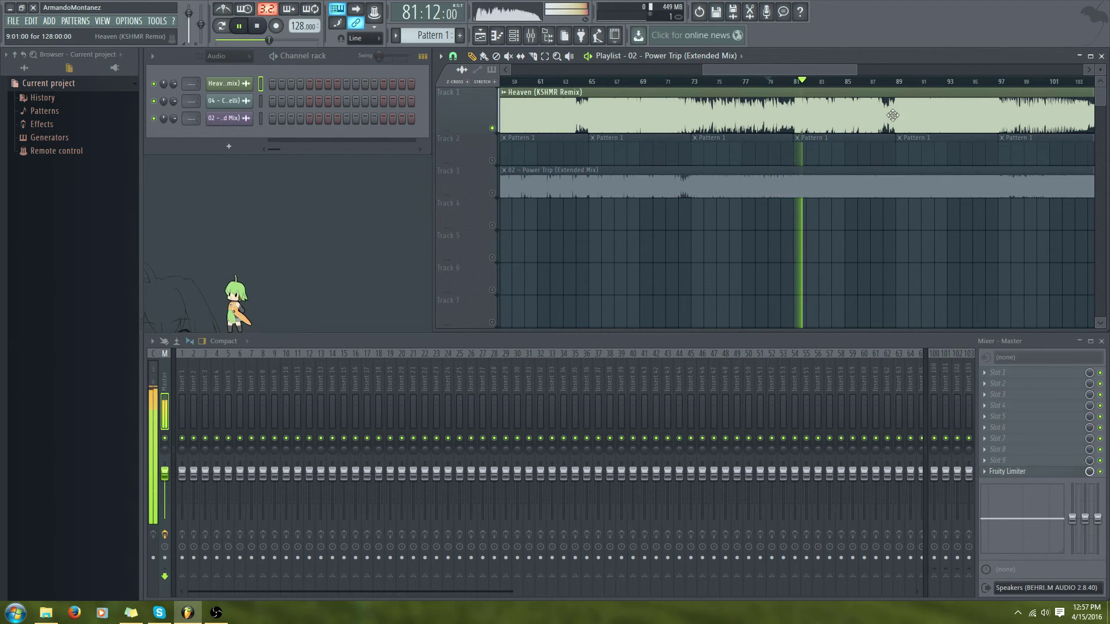
key(space)
drag(896, 82, 871, 82)
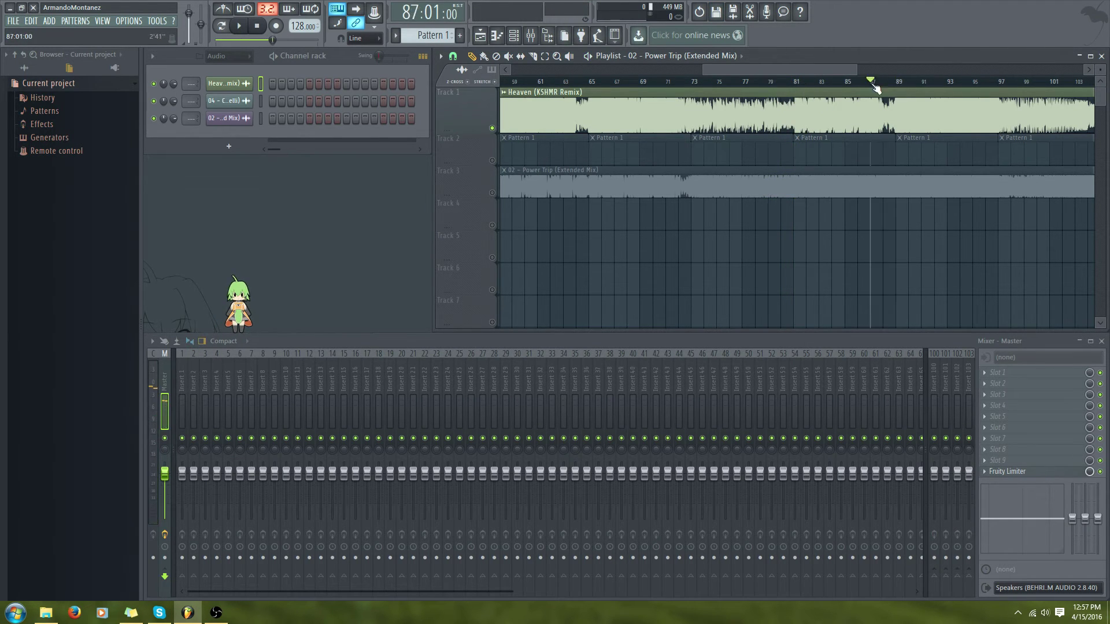
key(space)
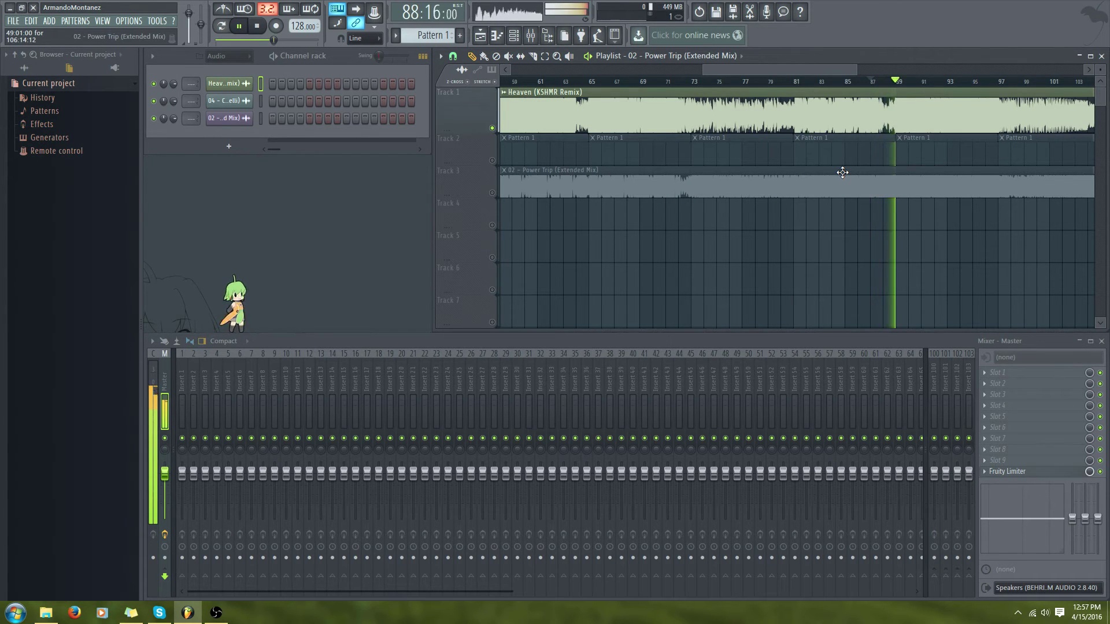
key(space)
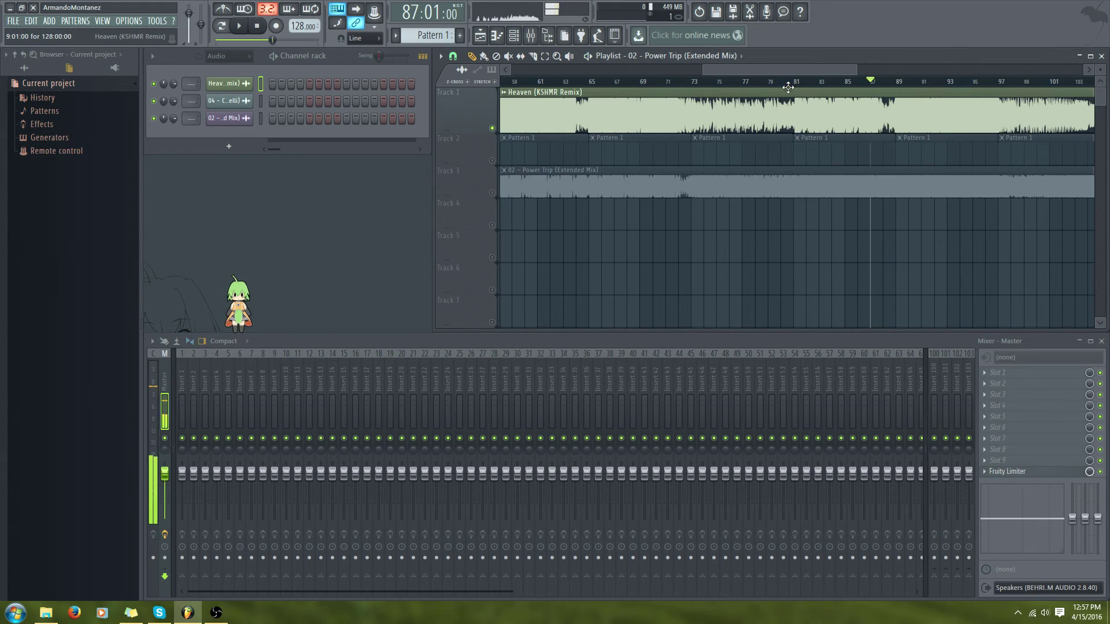
Play the Heaven remix briefly from the section starting at bar 97
drag(791, 70, 848, 72)
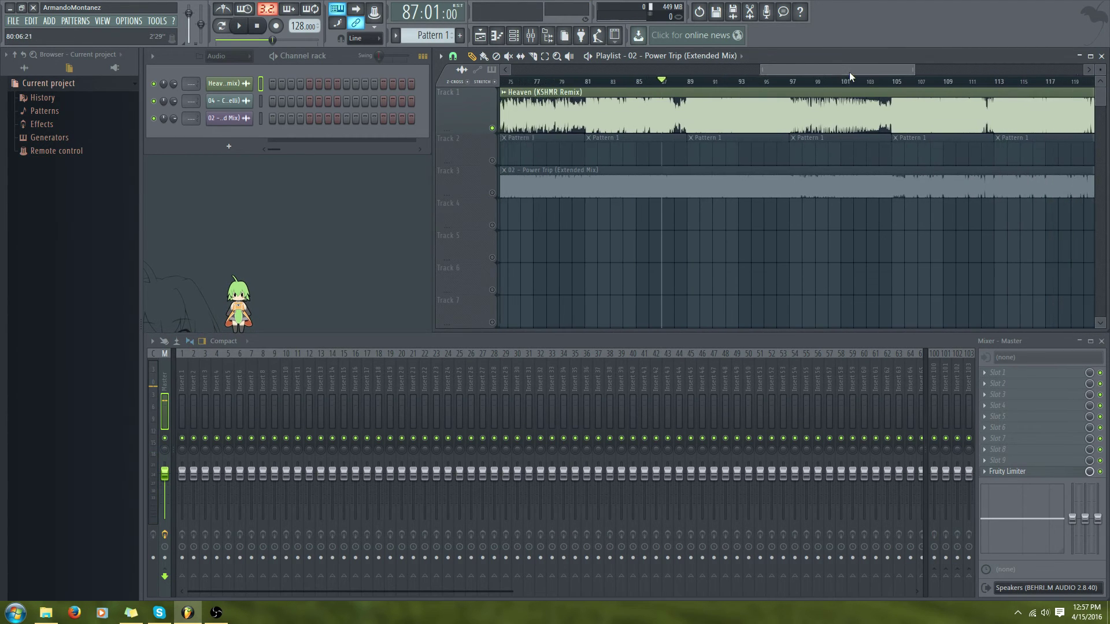
click(778, 82)
key(space)
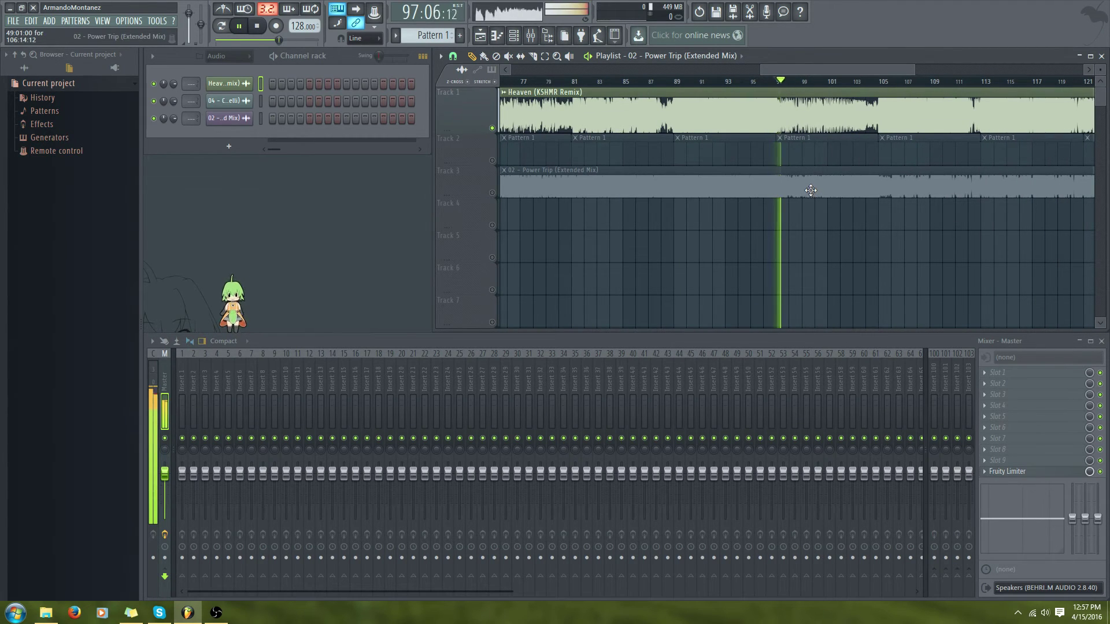
key(space)
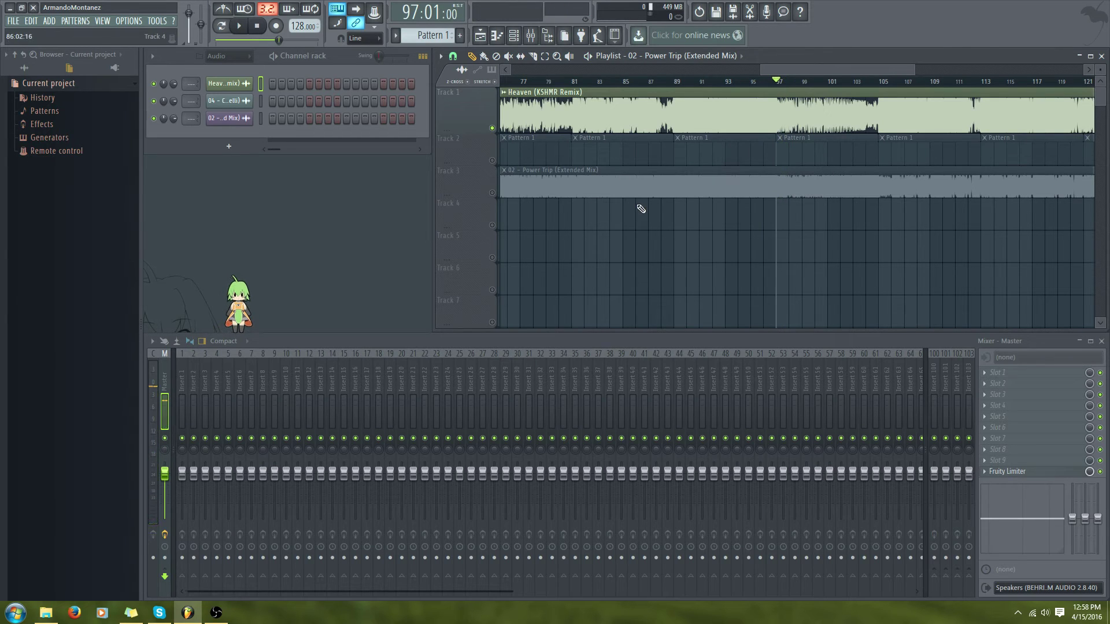
Solo the Power Trip track, audition its section at bar 97, and unsolo it so all tracks are active
right_click(493, 193)
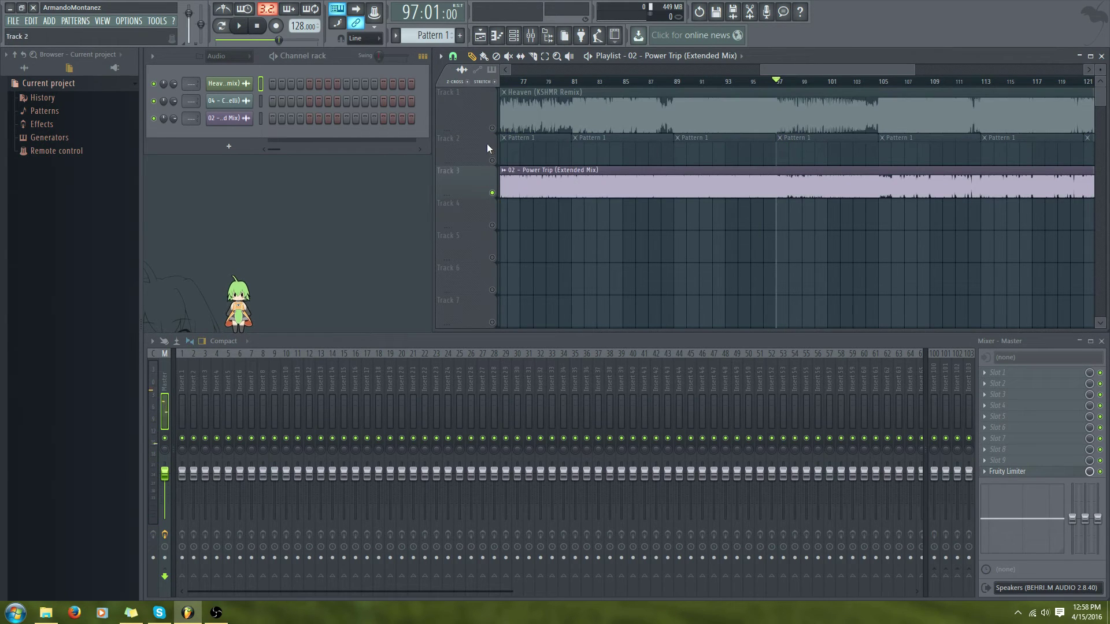
key(space)
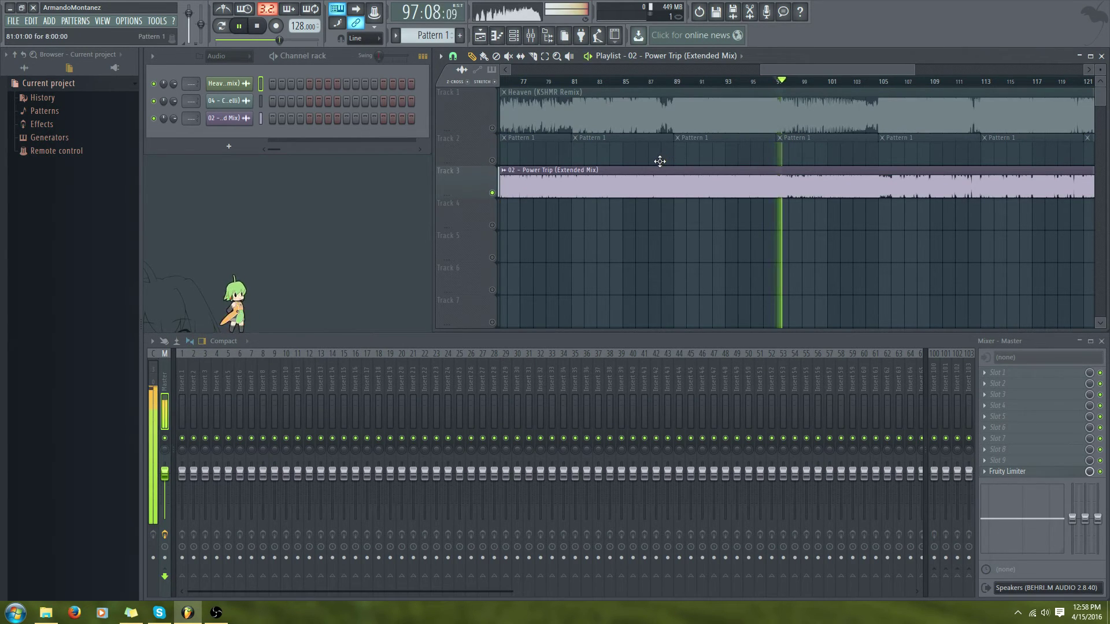
key(space)
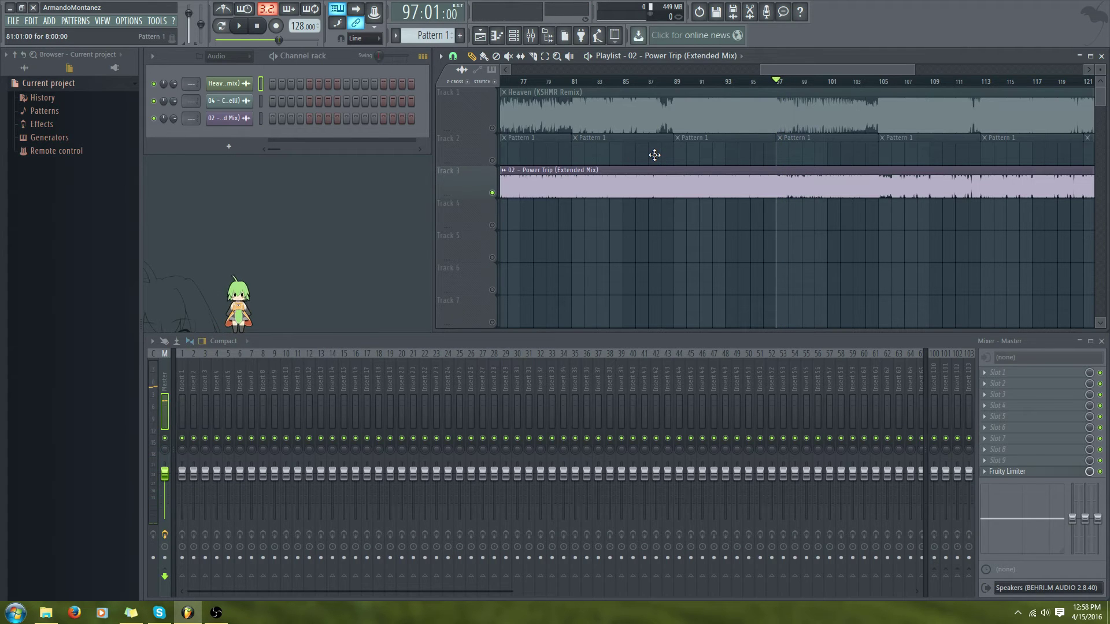
right_click(492, 192)
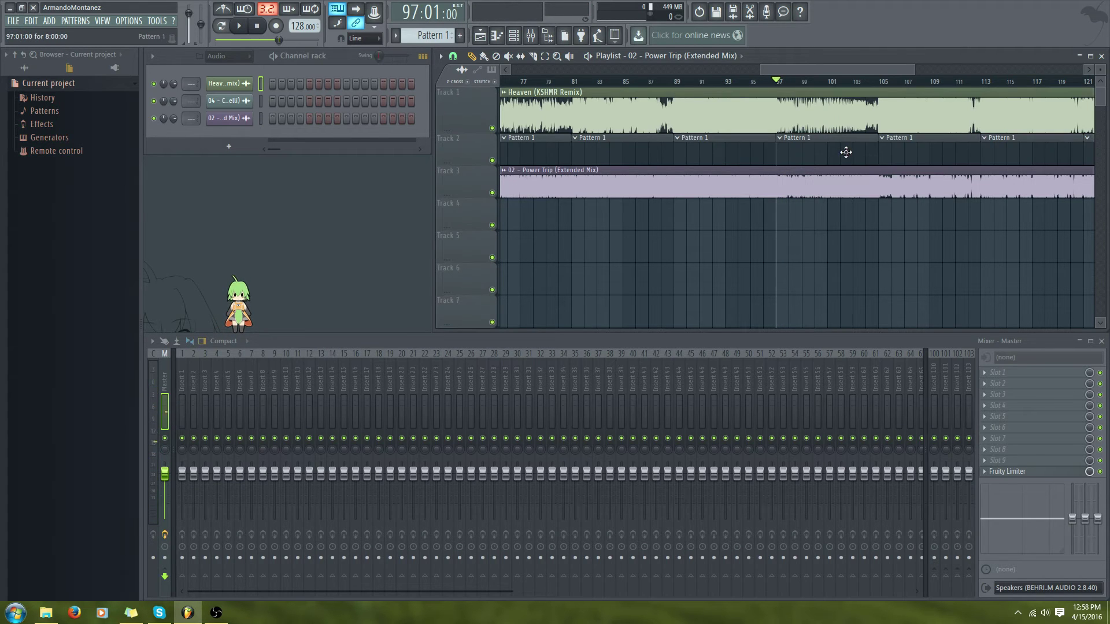
Solo the Heaven remix track and audition its section from bar 105
right_click(492, 127)
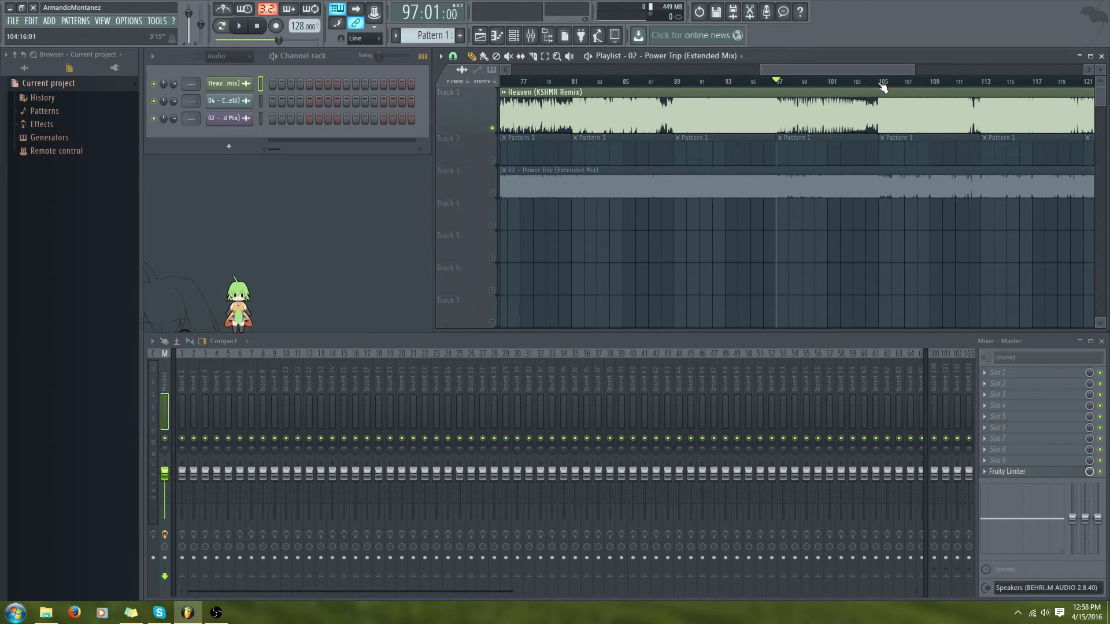
click(883, 86)
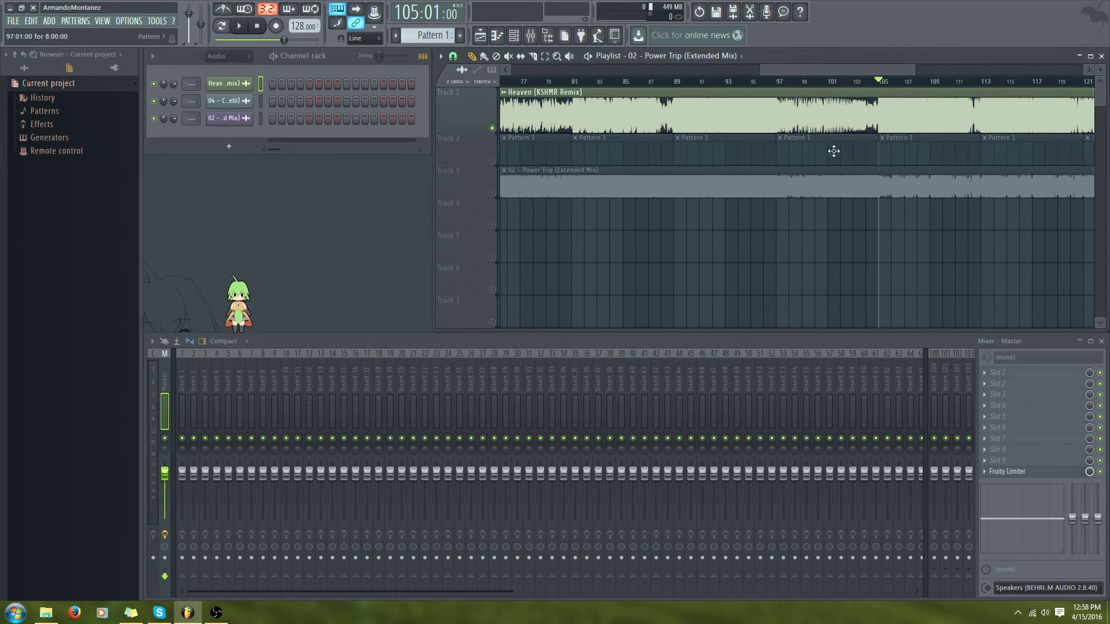
scroll(805, 237, right, 3)
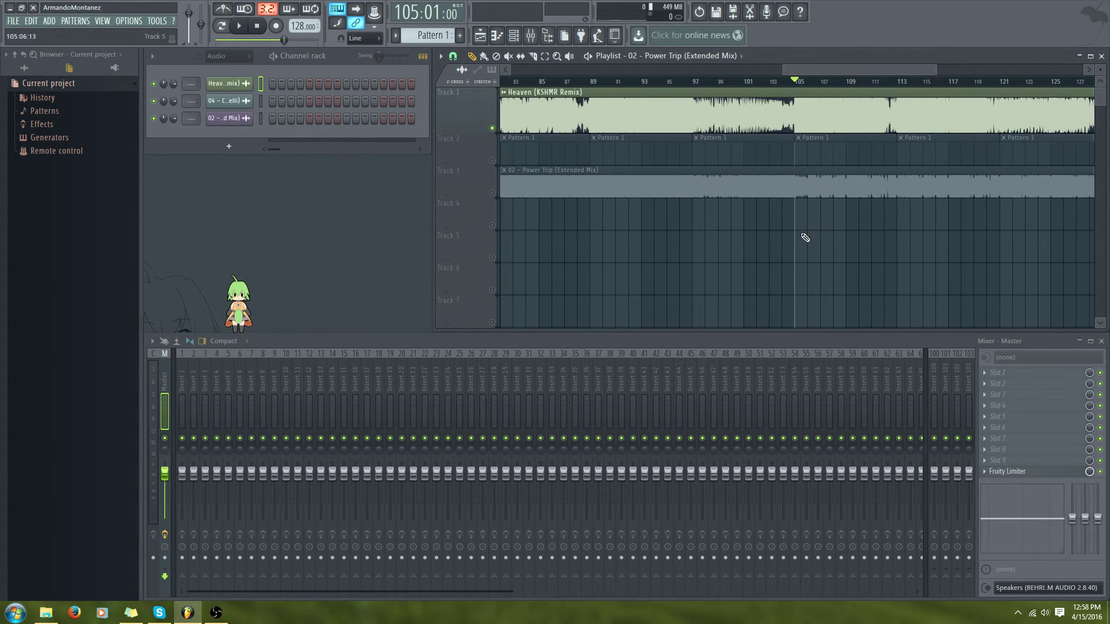
key(space)
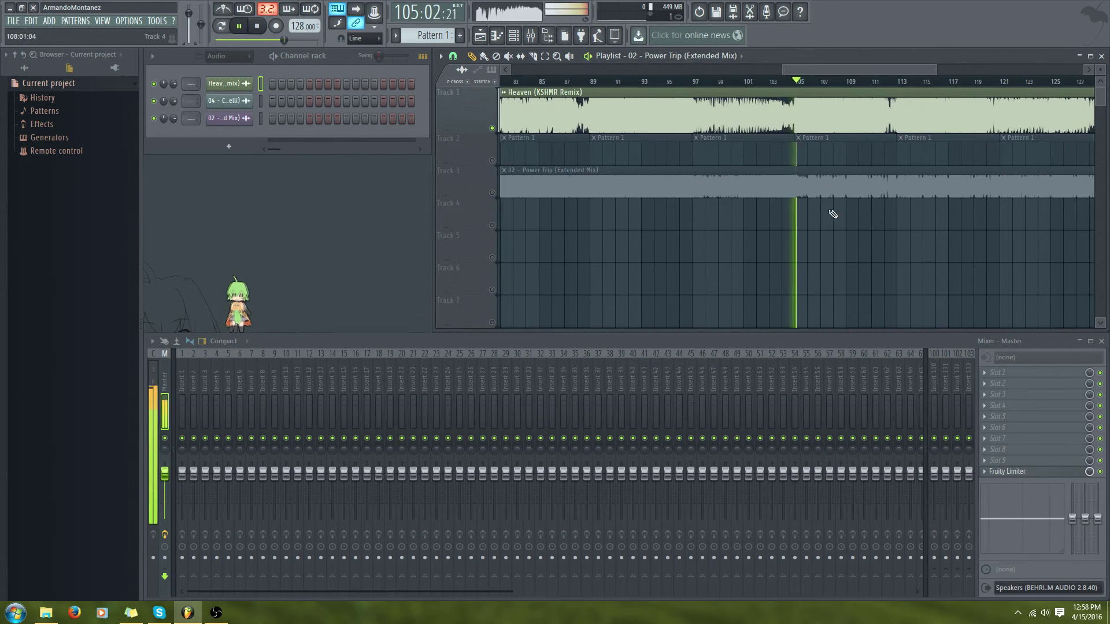
key(space)
Solo the Power Trip track and play its matching section from bar 105
right_click(492, 194)
key(space)
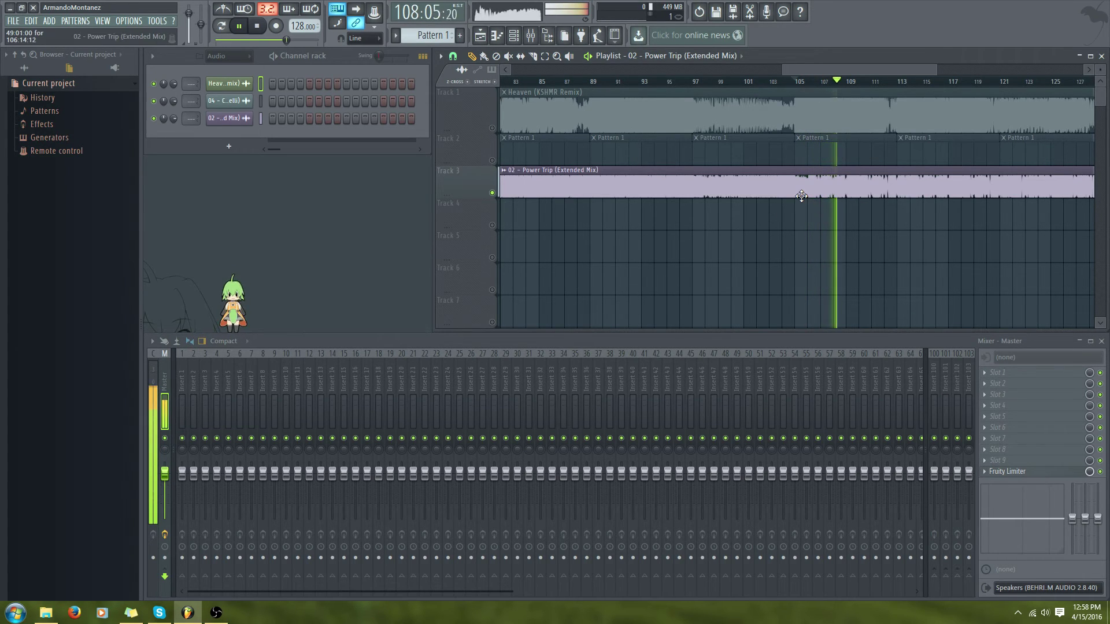
key(space)
Play Power Trip from bar 97 and again from bar 104 into the section at bar 105
click(731, 82)
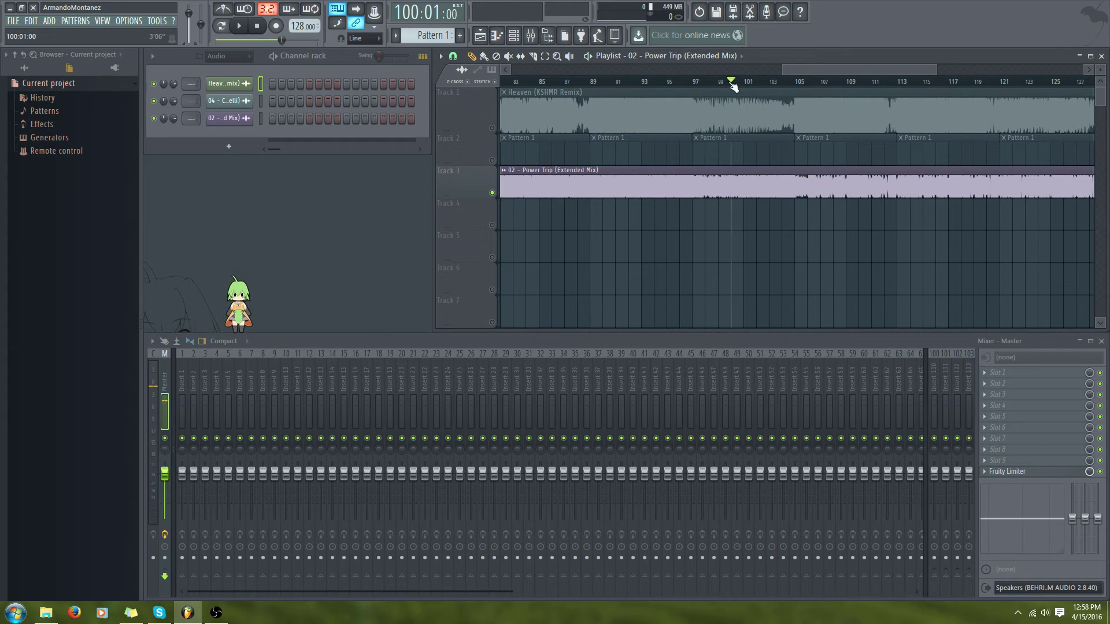
drag(733, 86, 696, 93)
key(space)
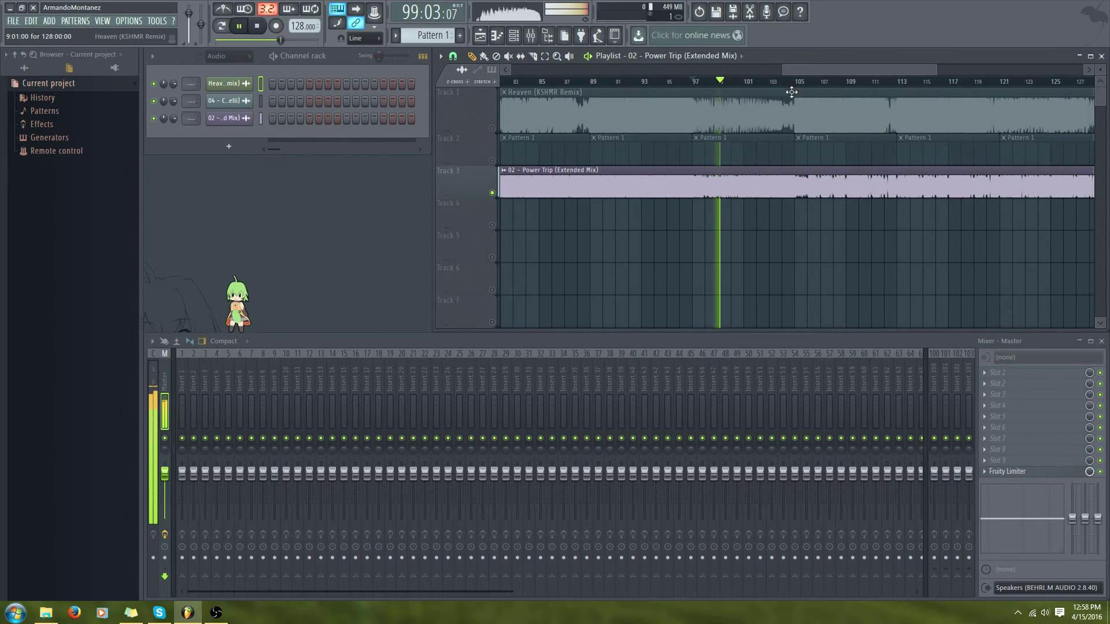
click(783, 82)
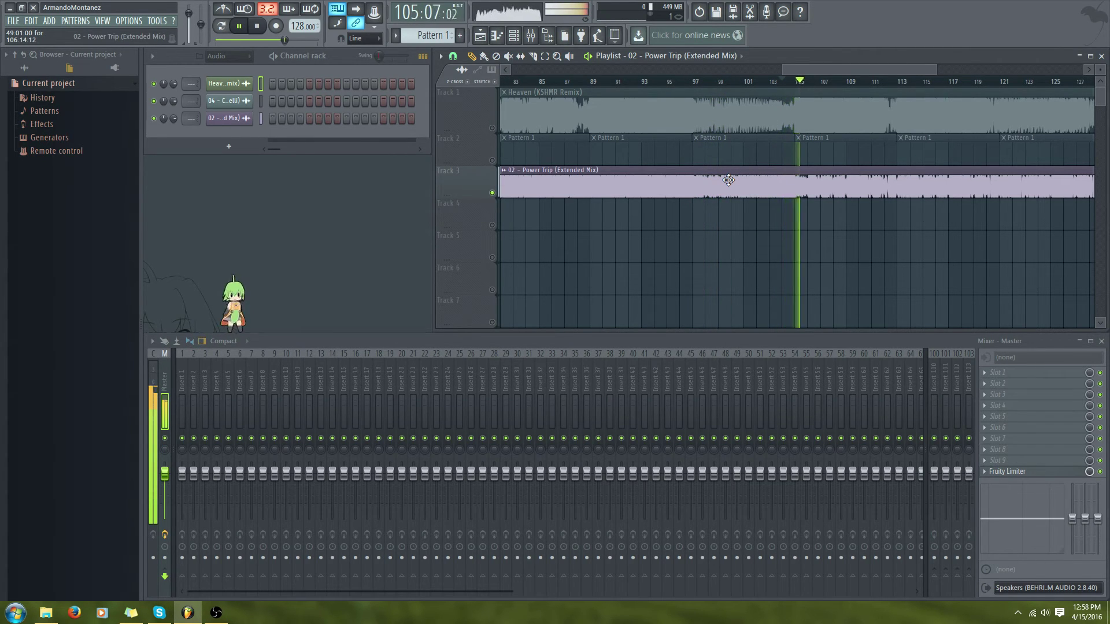
key(space)
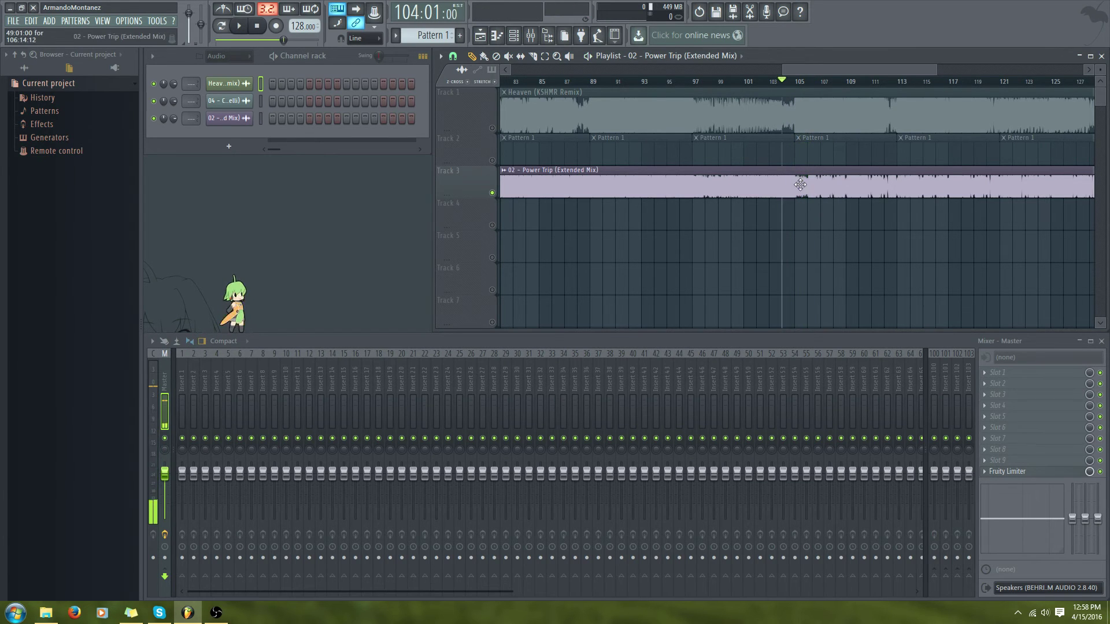
Audition Power Trip from bar 106 and from bar 111 into bar 113 to check where its eight-bar block starts
click(810, 84)
mouse_move(811, 83)
mouse_down()
mouse_move(795, 87)
mouse_move(807, 89)
mouse_move(796, 87)
mouse_move(808, 108)
mouse_up()
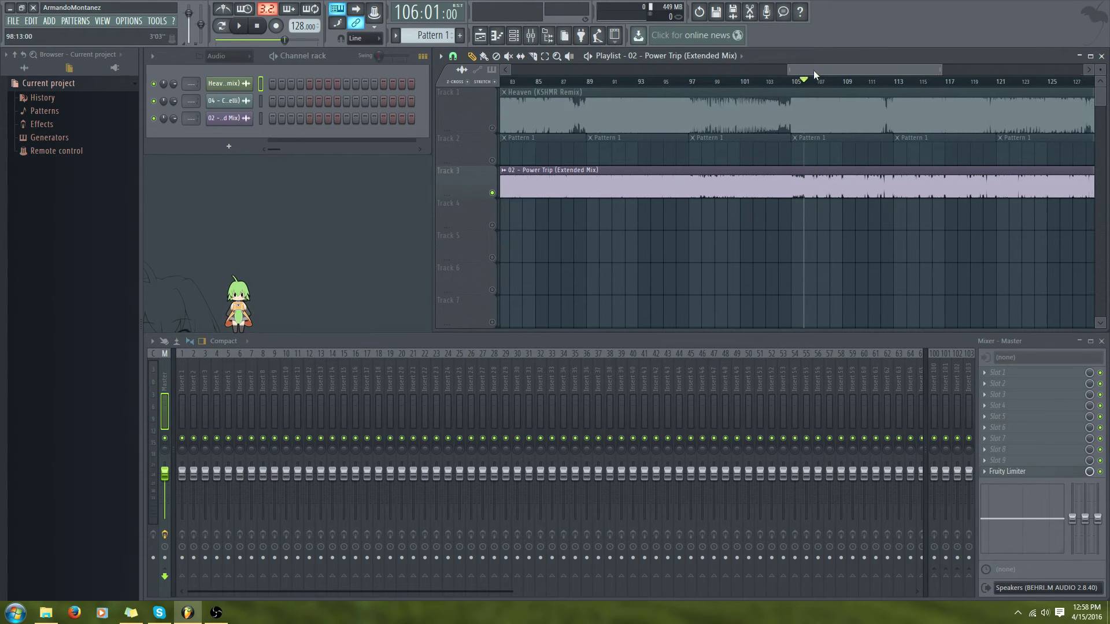
mouse_move(805, 70)
mouse_down()
mouse_move(866, 67)
mouse_move(818, 69)
mouse_up()
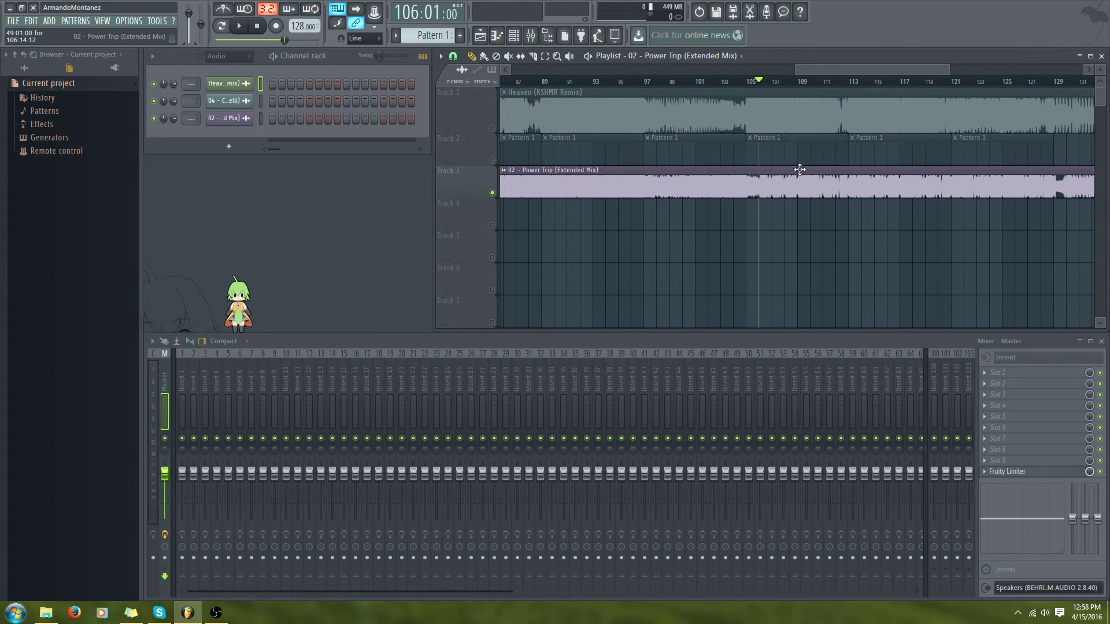
key(space)
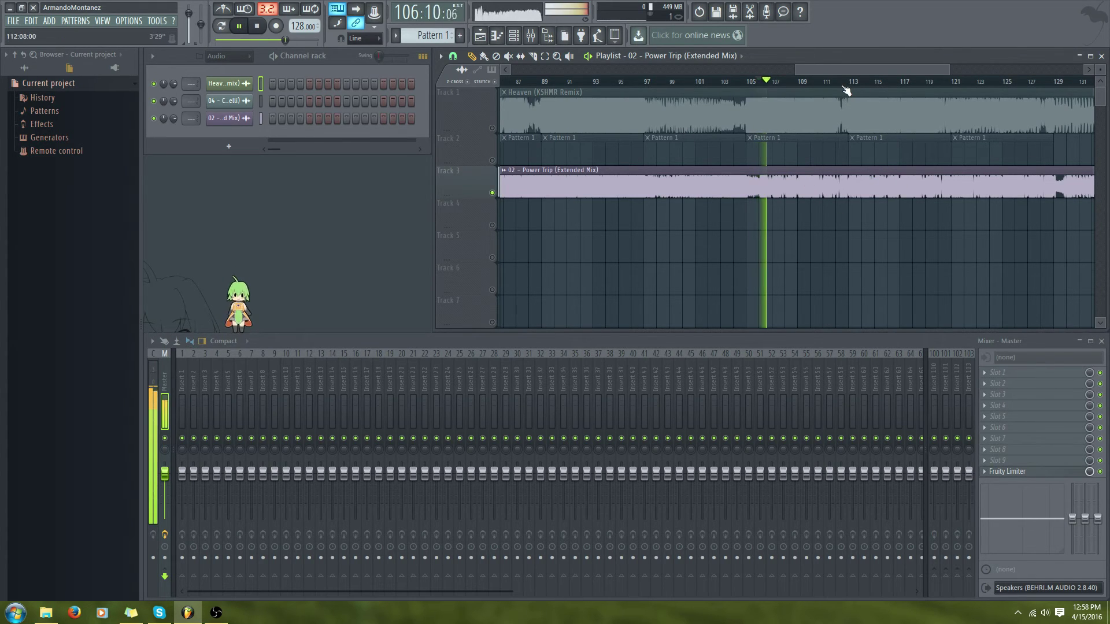
click(826, 81)
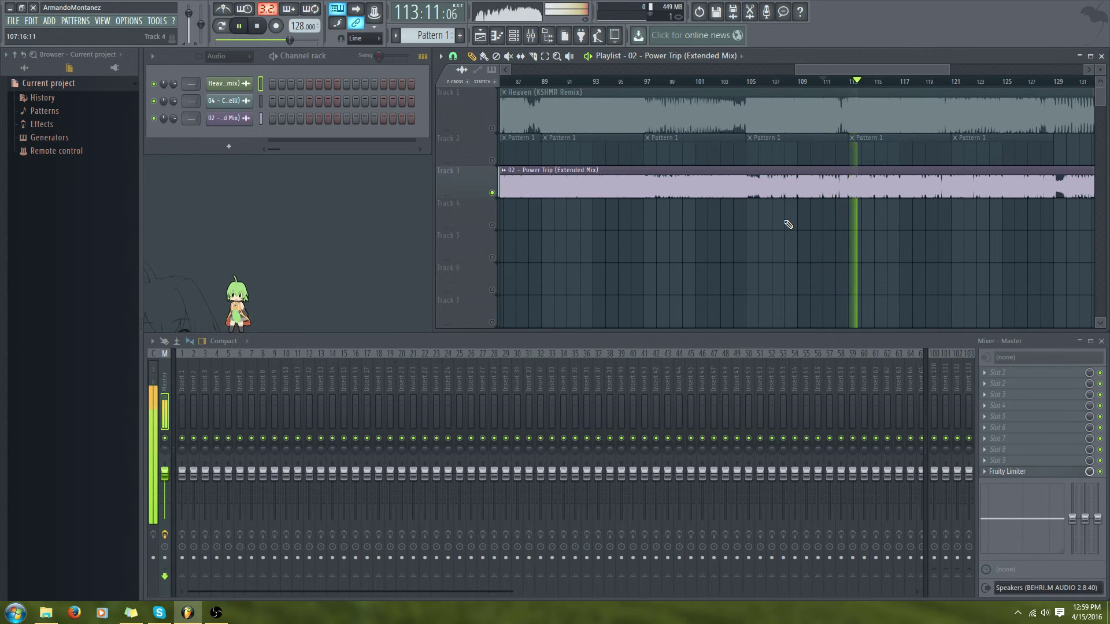
key(space)
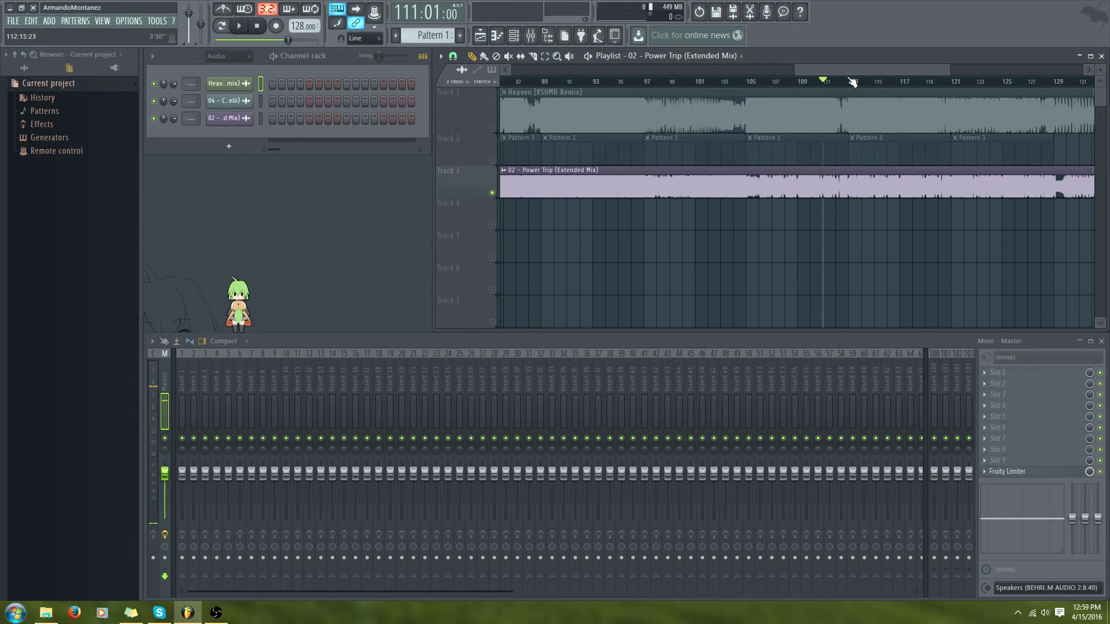
Slice the Power Trip clip at bars 105 and 106, delete that one-bar piece, and move the remaining clip back to bar 105
click(861, 82)
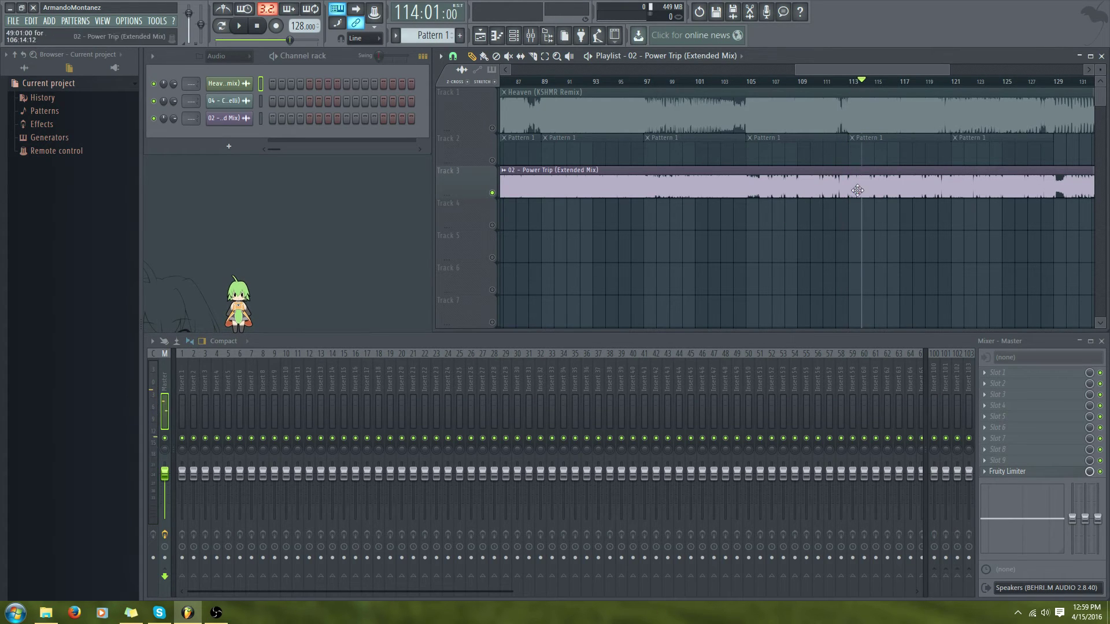
click(754, 82)
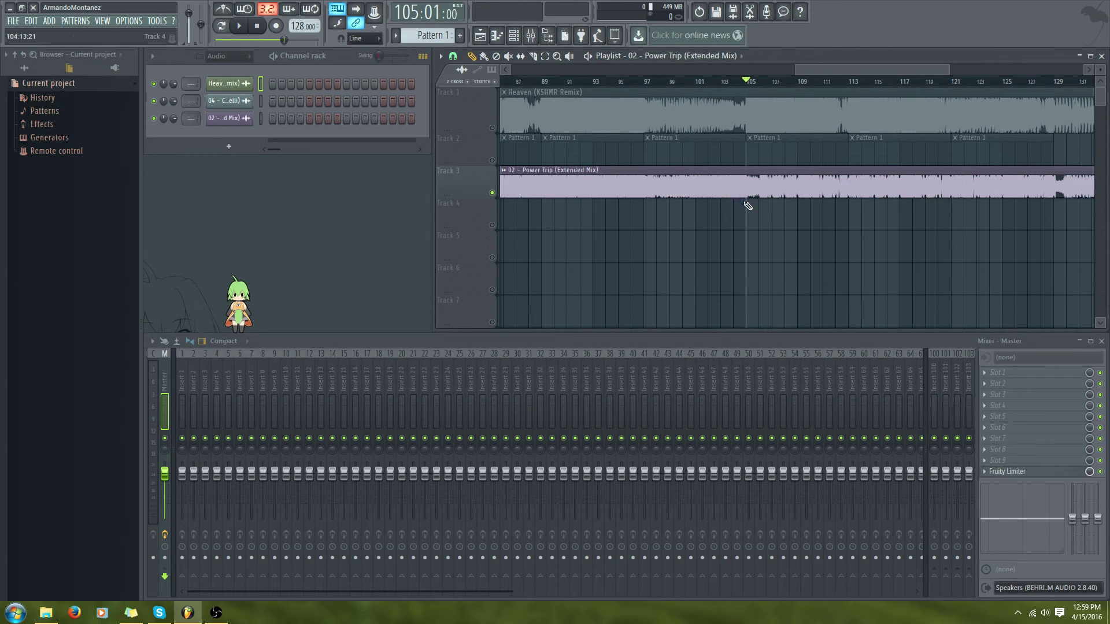
click(533, 58)
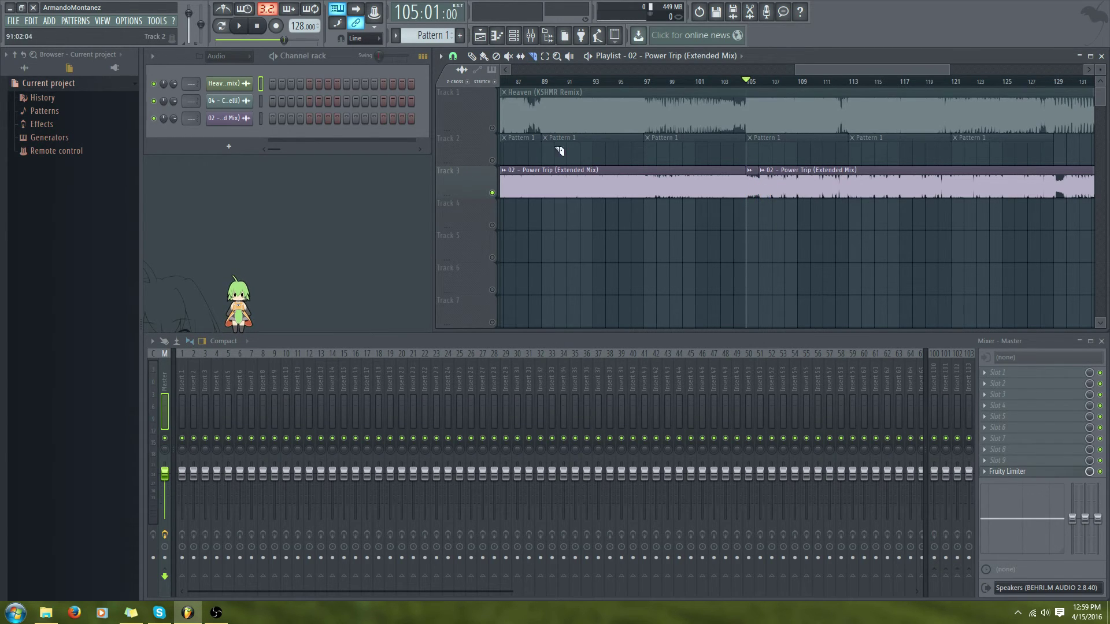
click(472, 58)
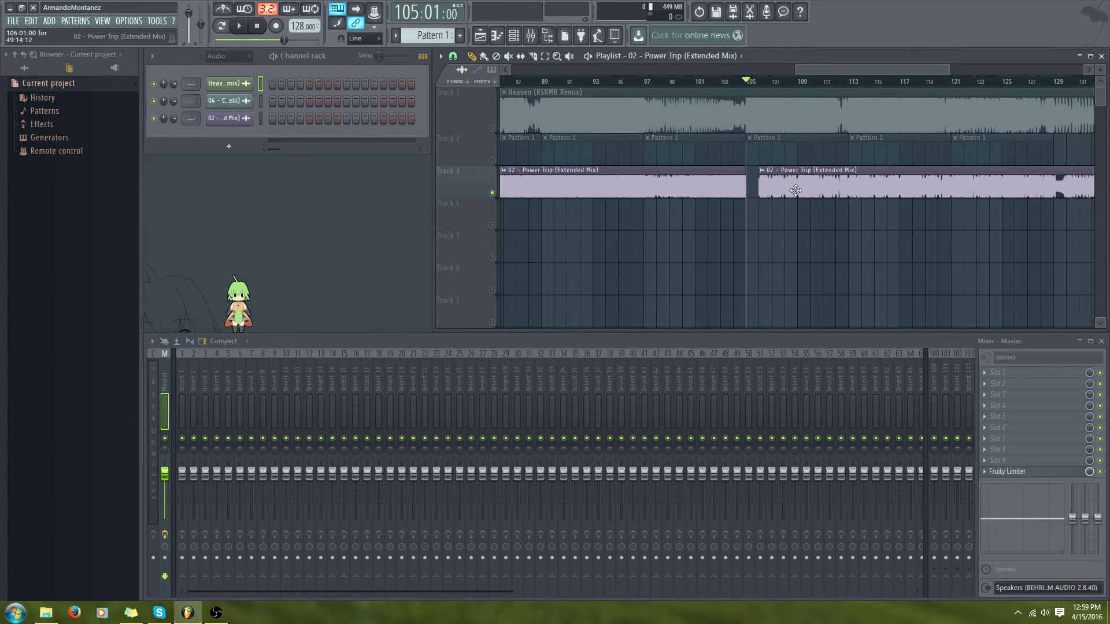
drag(791, 190, 777, 188)
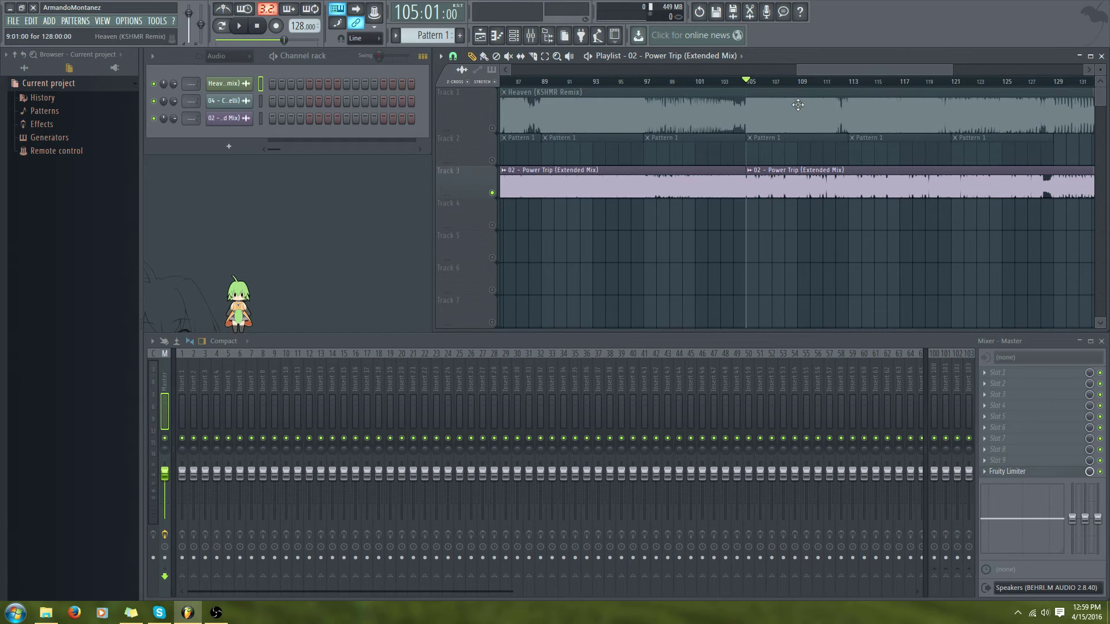
Play the realigned Power Trip clip from bar 120 towards the section at bar 121
drag(827, 73, 856, 74)
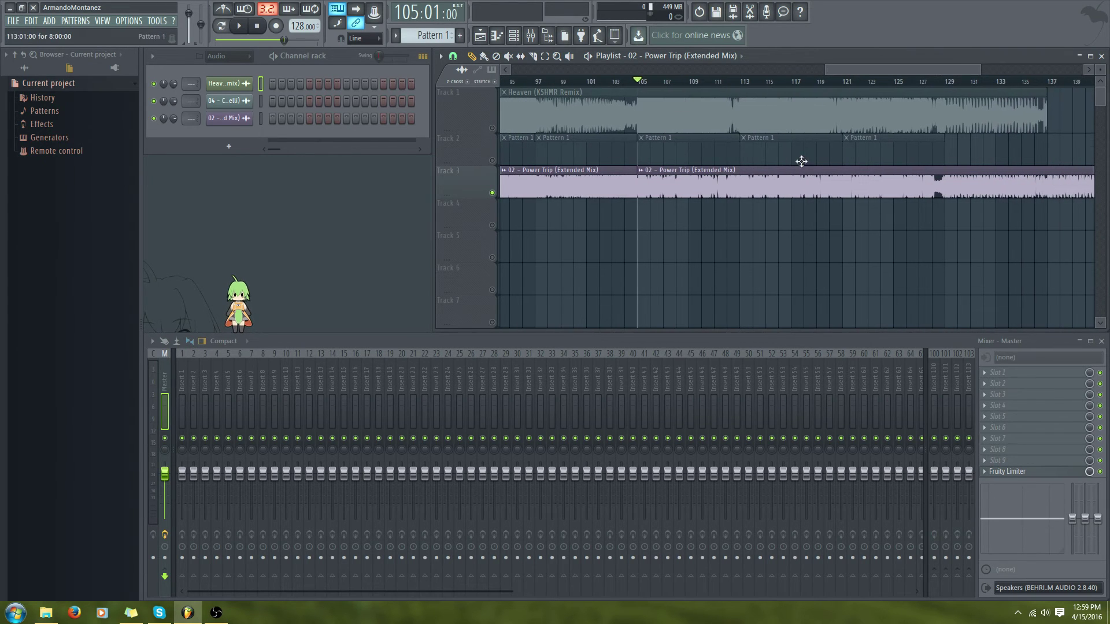
mouse_move(639, 83)
mouse_down()
mouse_move(854, 82)
mouse_move(831, 104)
mouse_move(851, 106)
mouse_move(832, 107)
mouse_up()
key(space)
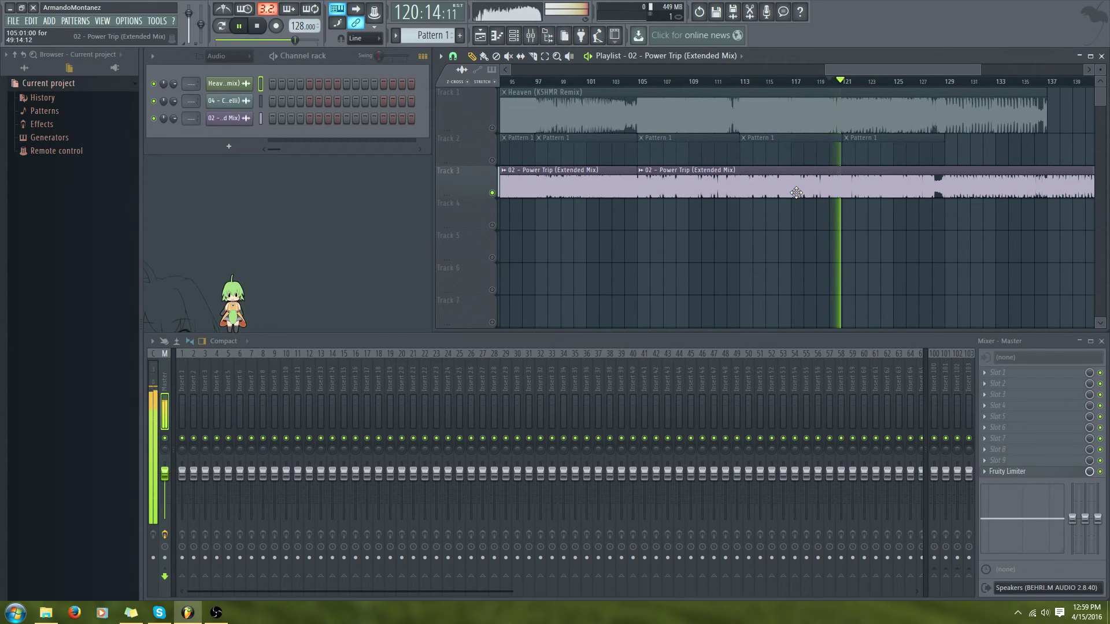
key(space)
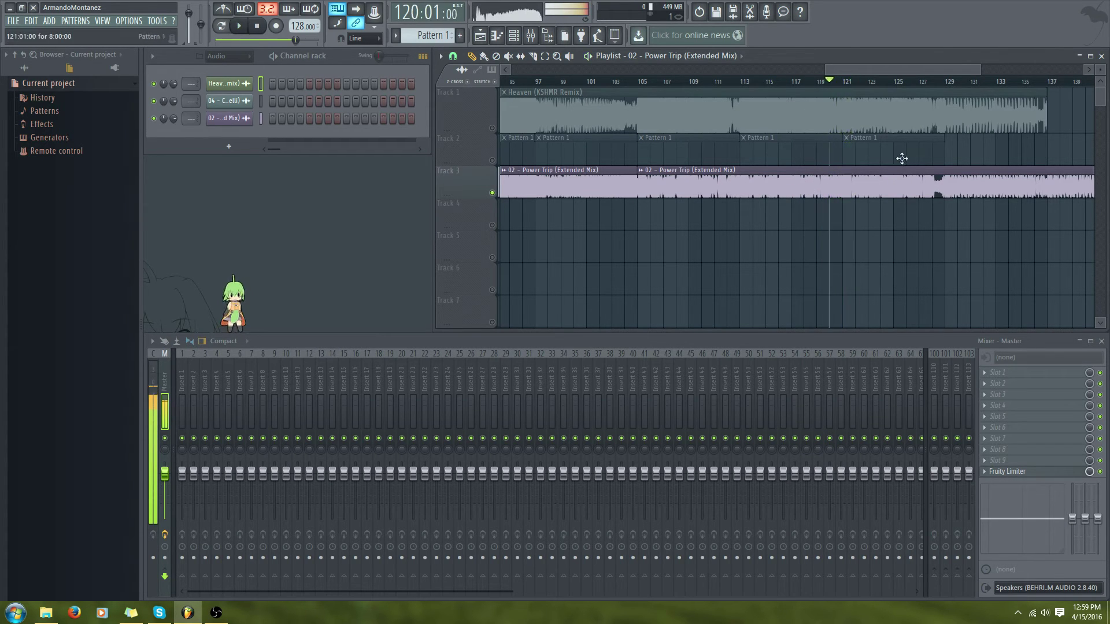
Audition short passages of Power Trip from bars 124, 116 and 123
drag(832, 84, 876, 81)
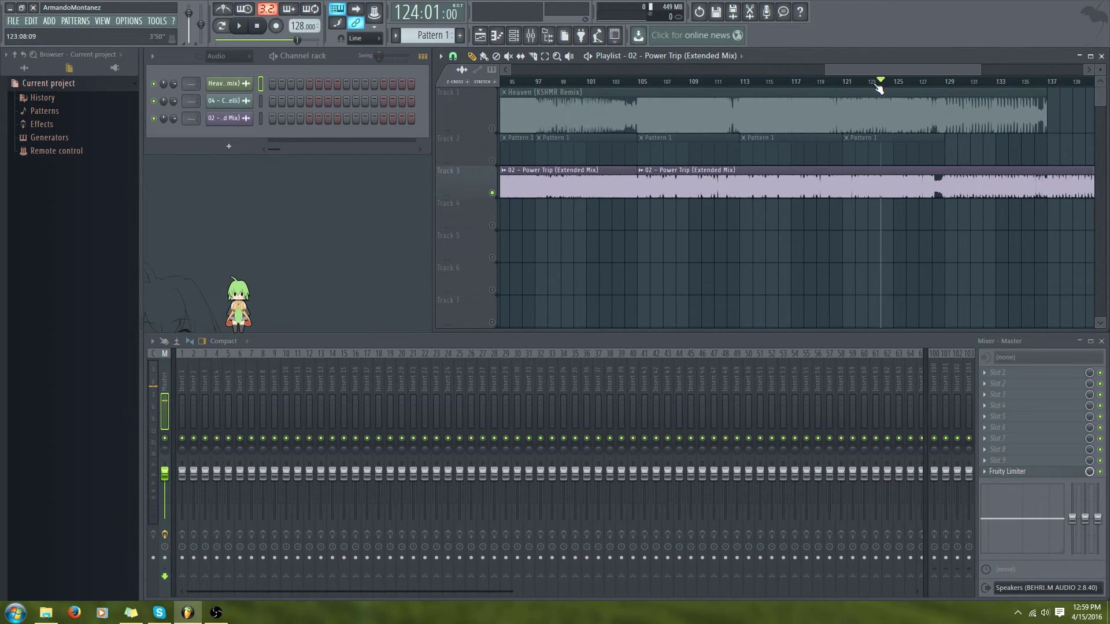
key(space)
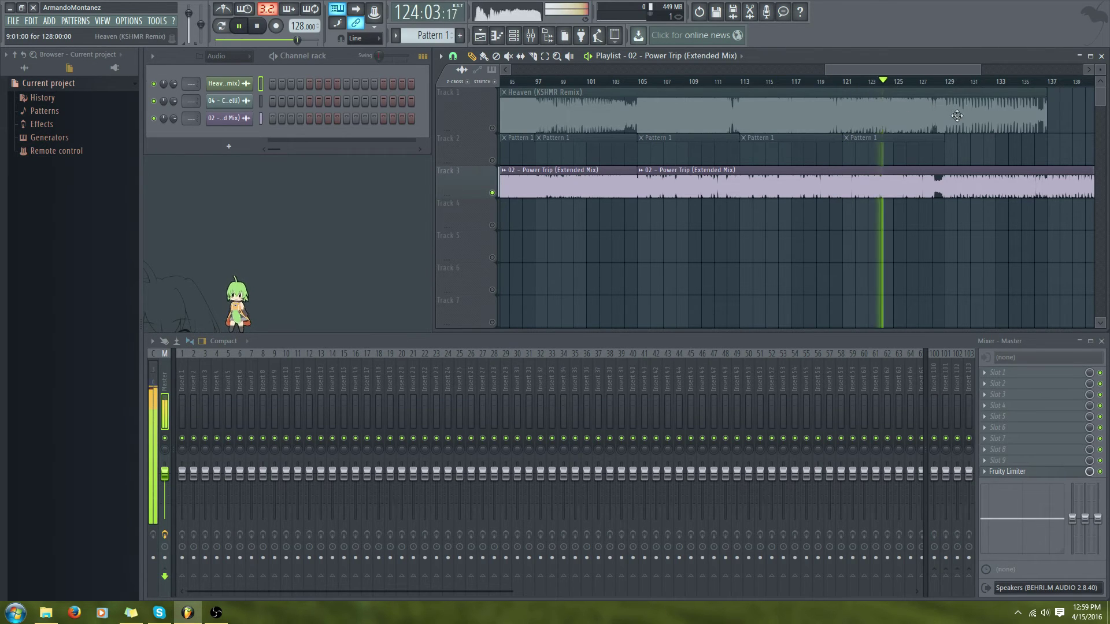
click(783, 81)
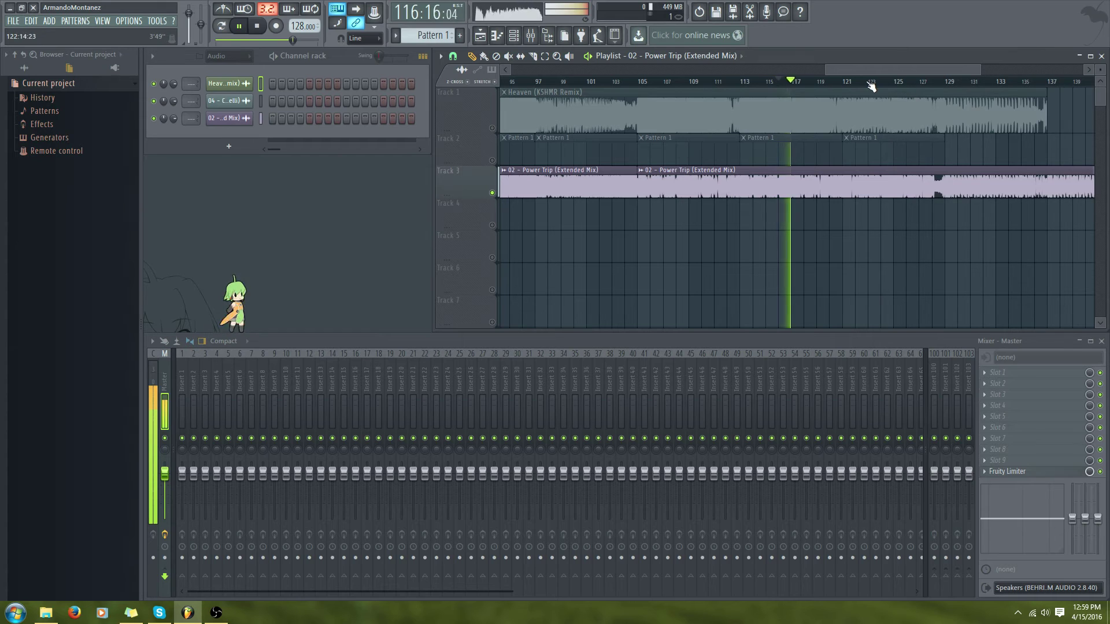
click(868, 82)
key(space)
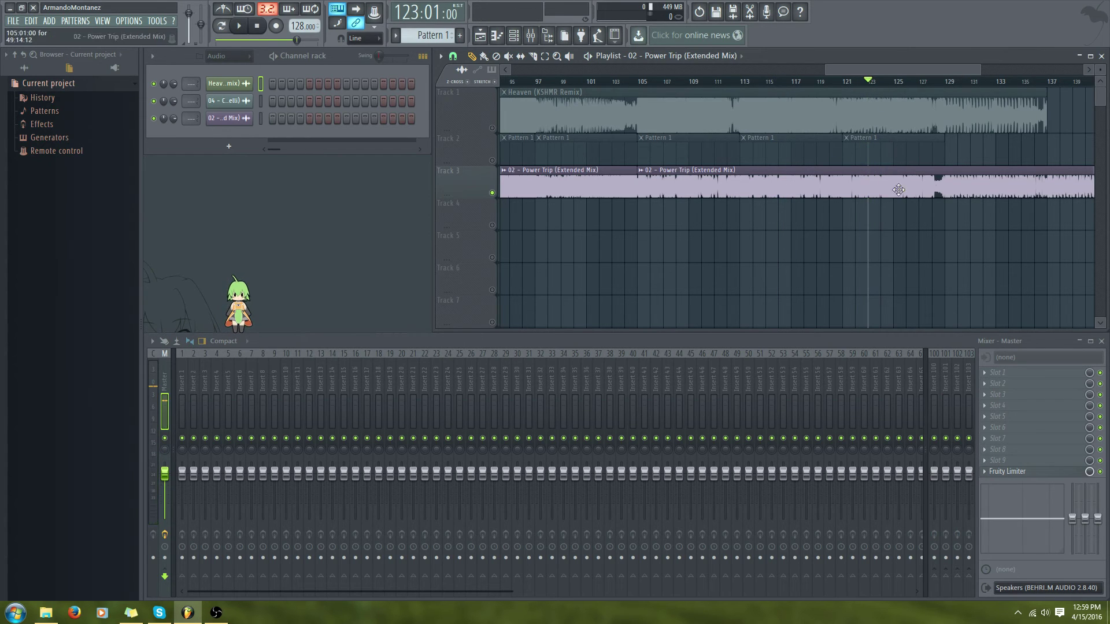
Play Power Trip from bar 127 up to bar 129 and set the playback position at bar 129
click(925, 87)
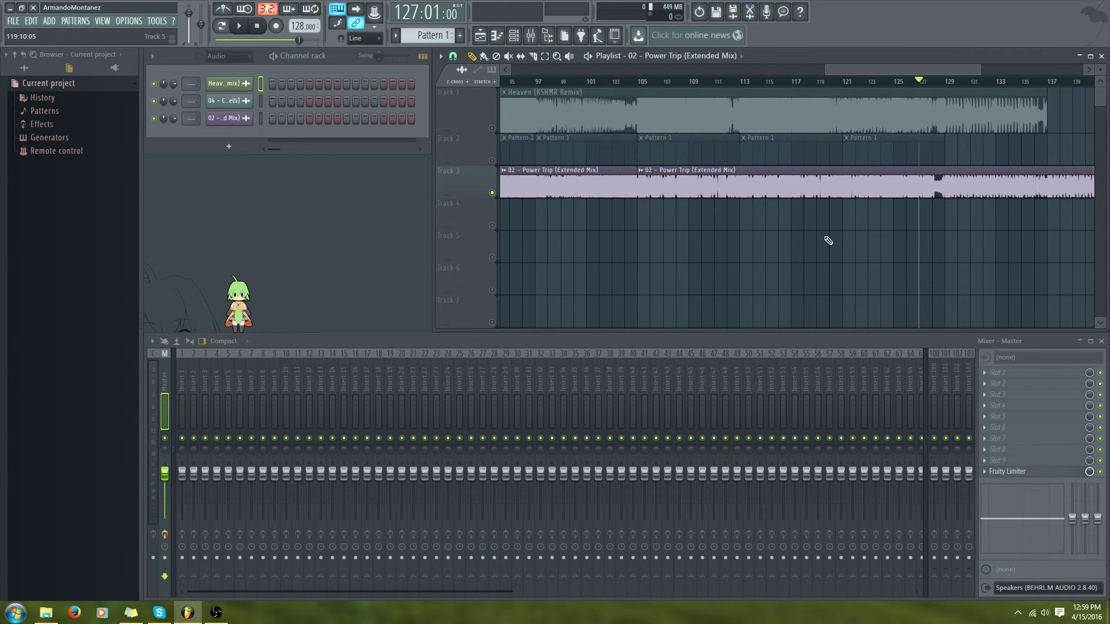
key(space)
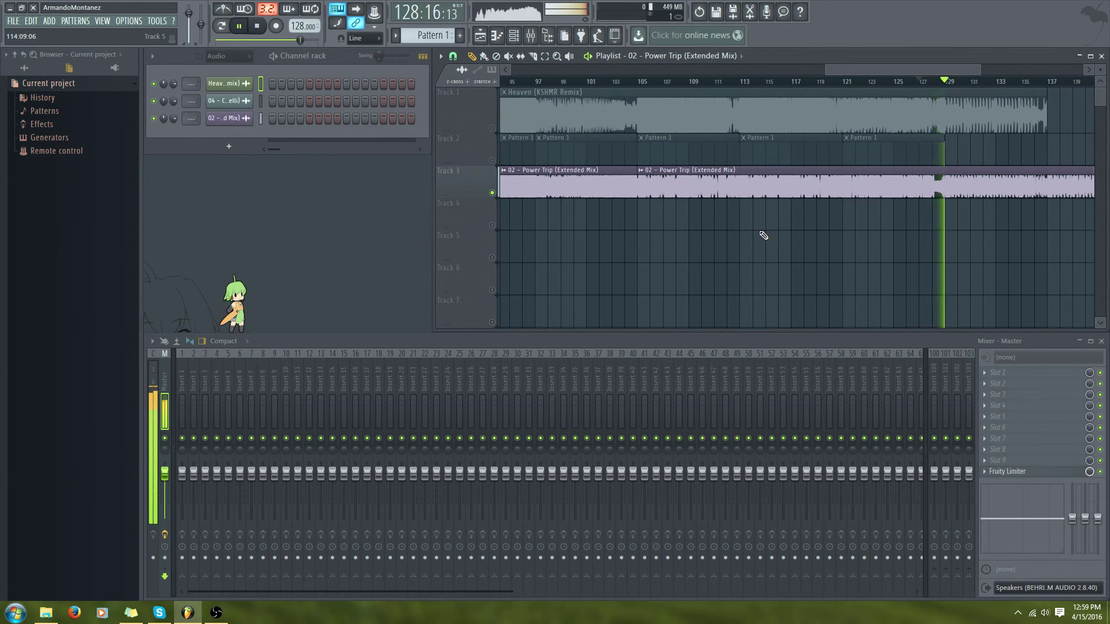
key(space)
click(948, 85)
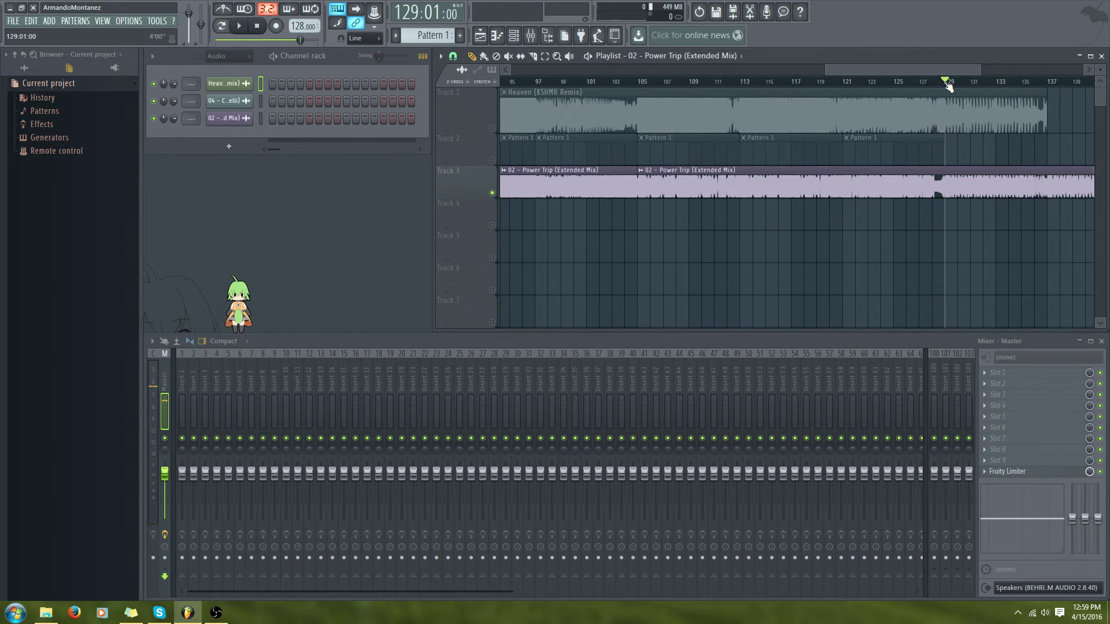
Solo the Heaven remix track and audition its sections from bars 105, 113 and 121
click(495, 131)
click(646, 87)
key(space)
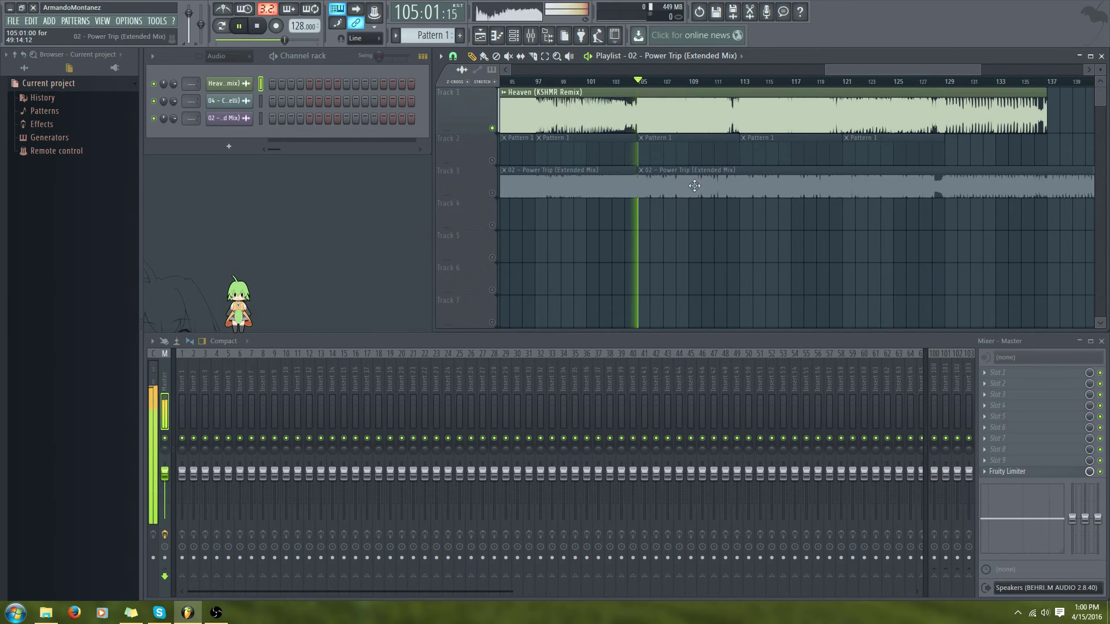
click(744, 85)
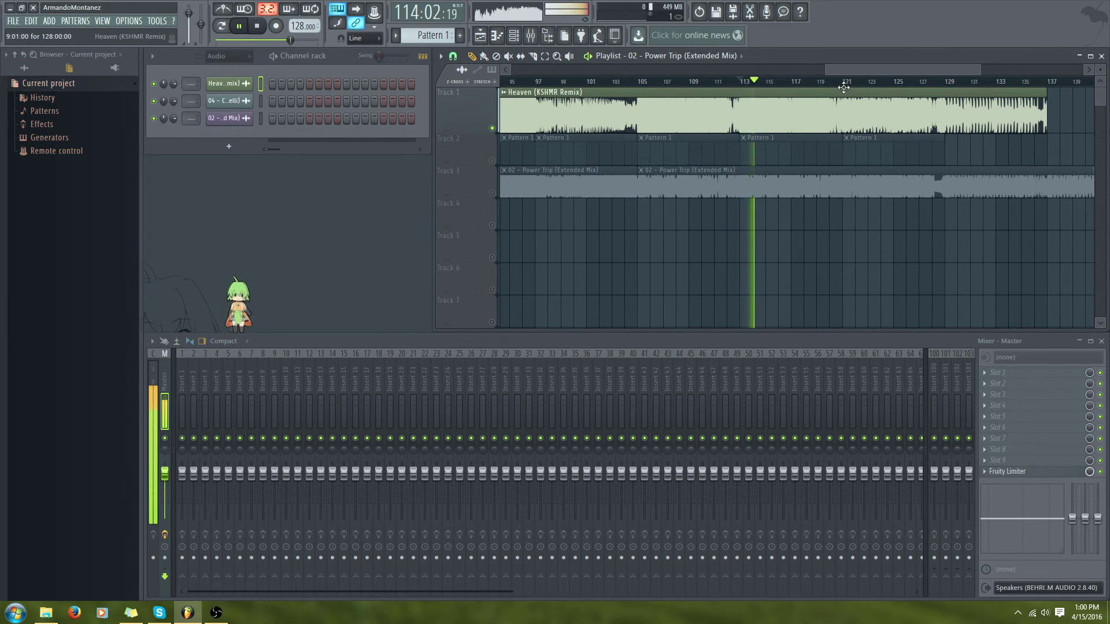
click(842, 85)
key(space)
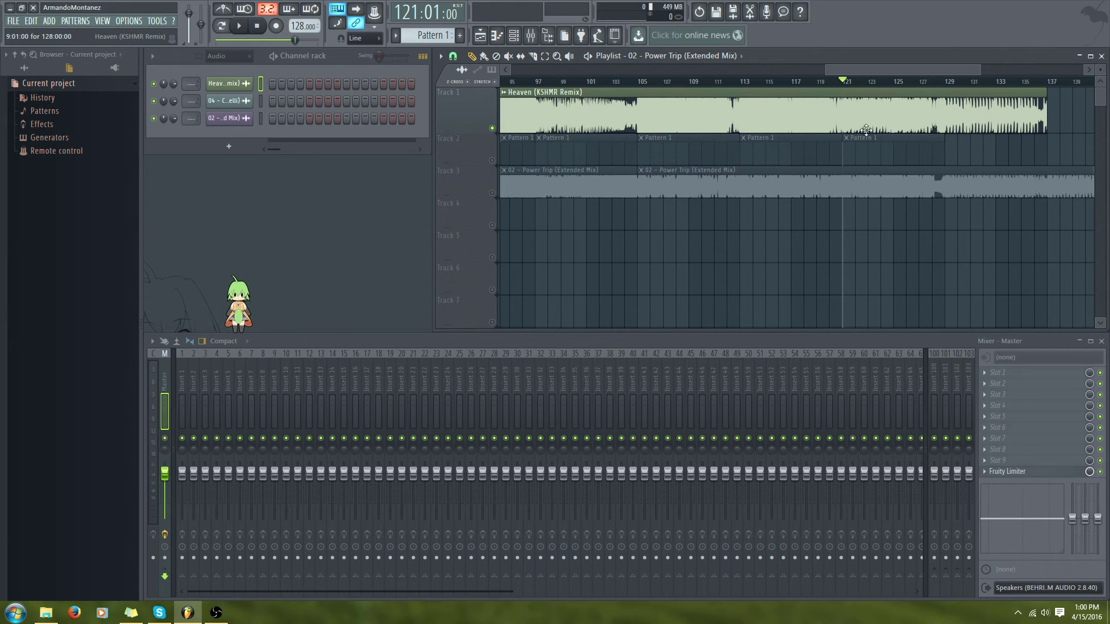
Solo the Power Trip track and play its section from bar 129
right_click(491, 193)
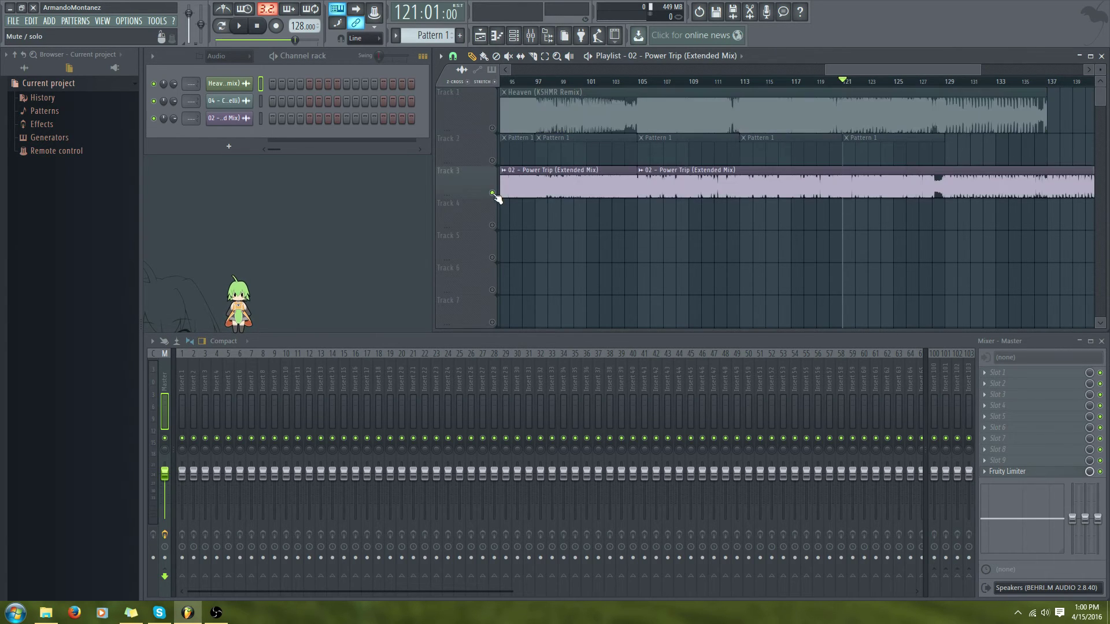
drag(881, 67, 923, 64)
click(787, 82)
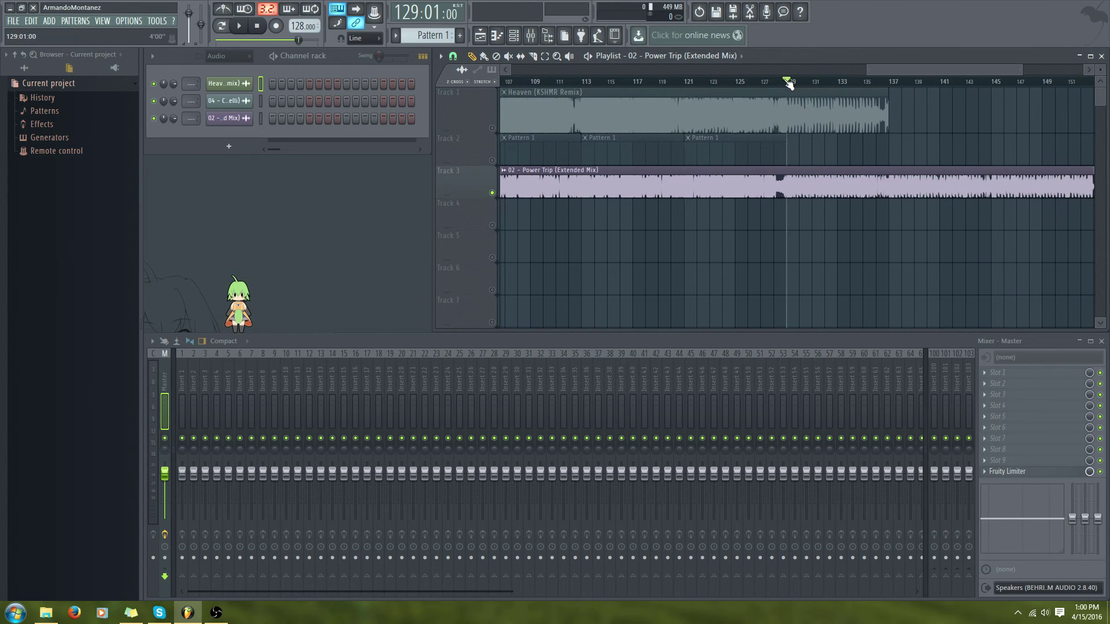
key(space)
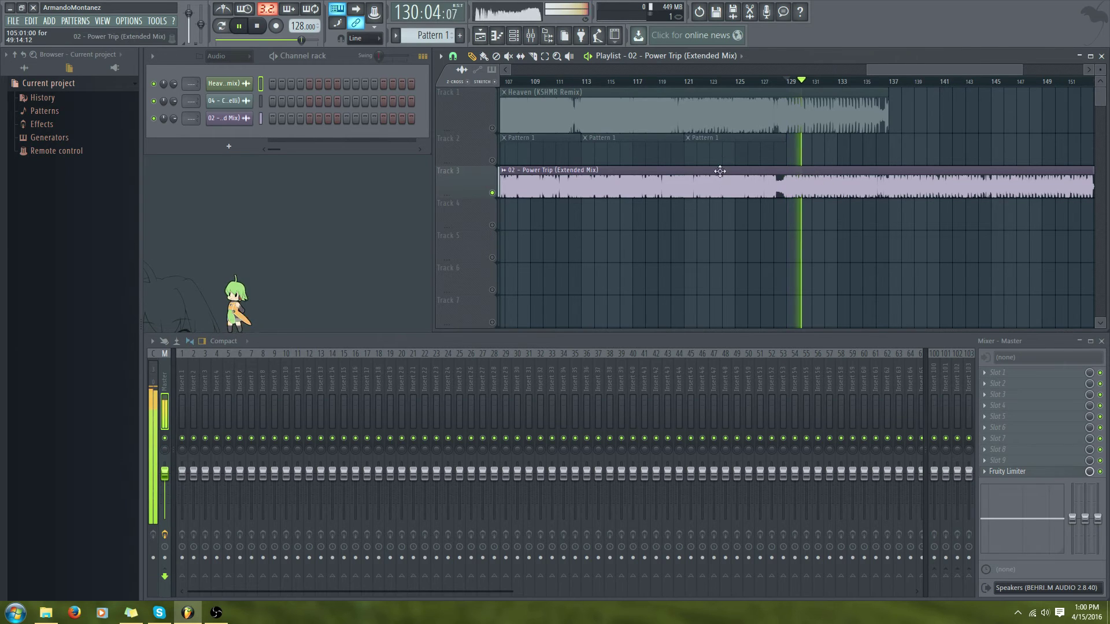
Audition Power Trip from bar 124, and solo the Heaven remix track to audition it from bars 118 and 123
click(726, 84)
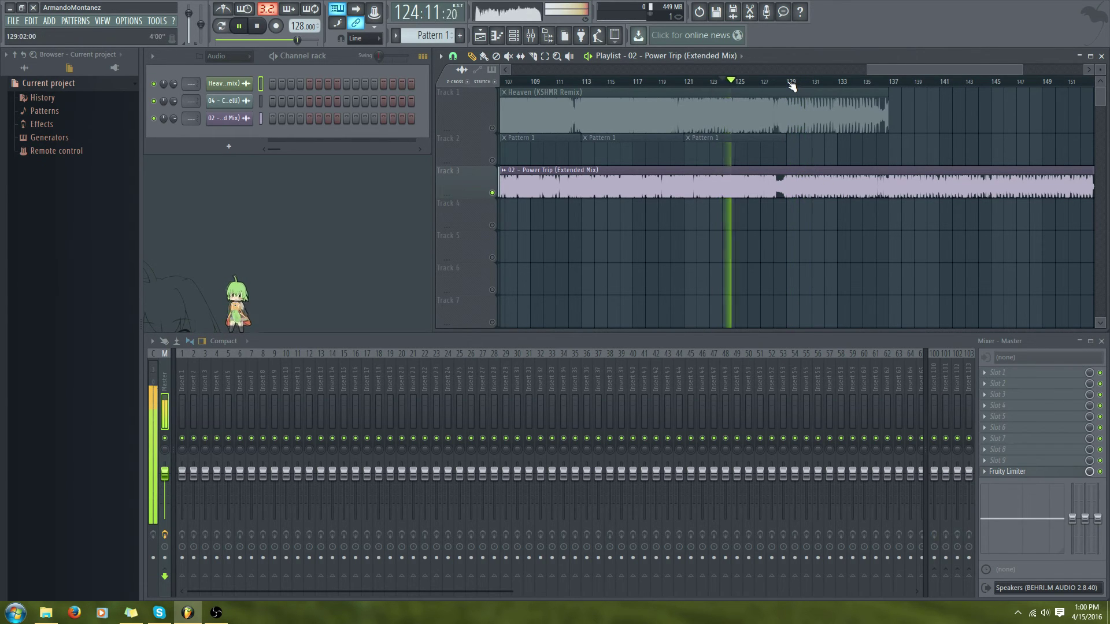
key(space)
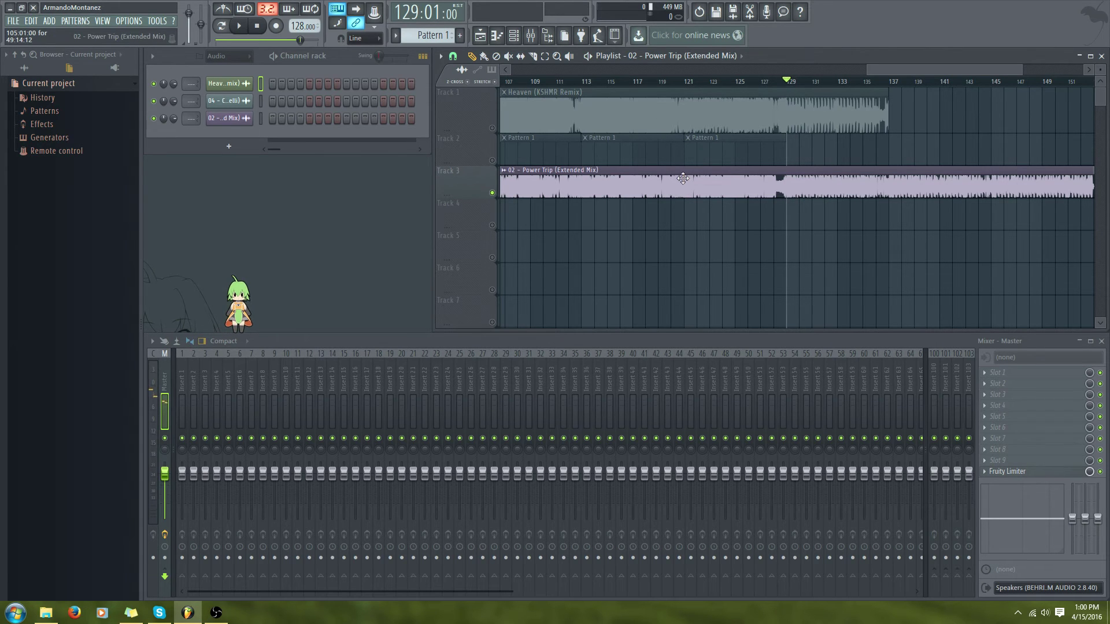
click(590, 93)
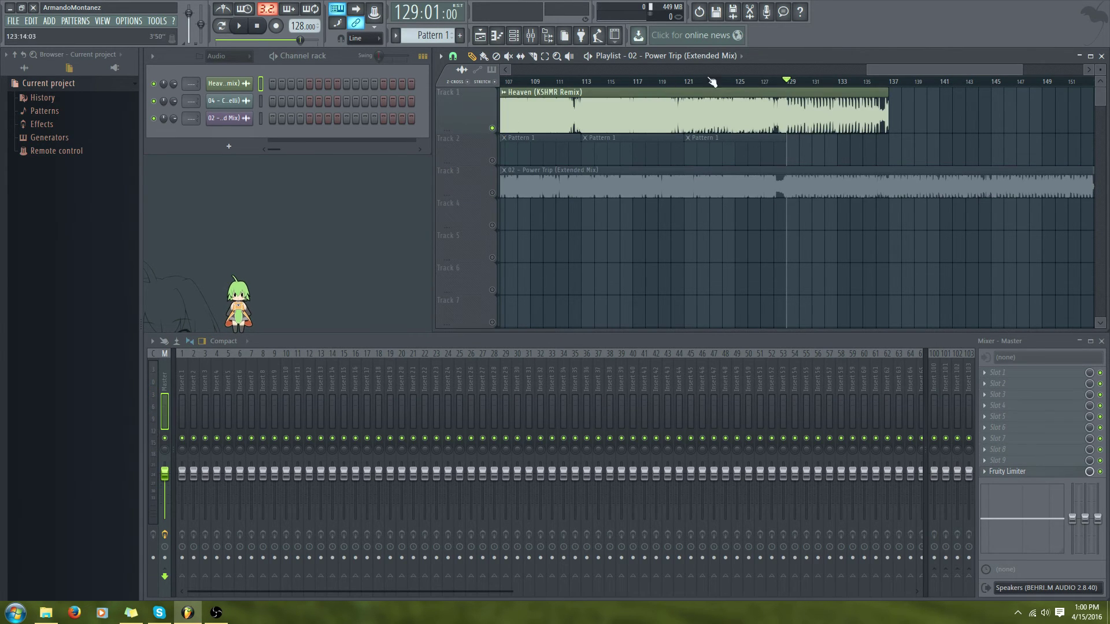
click(646, 84)
key(space)
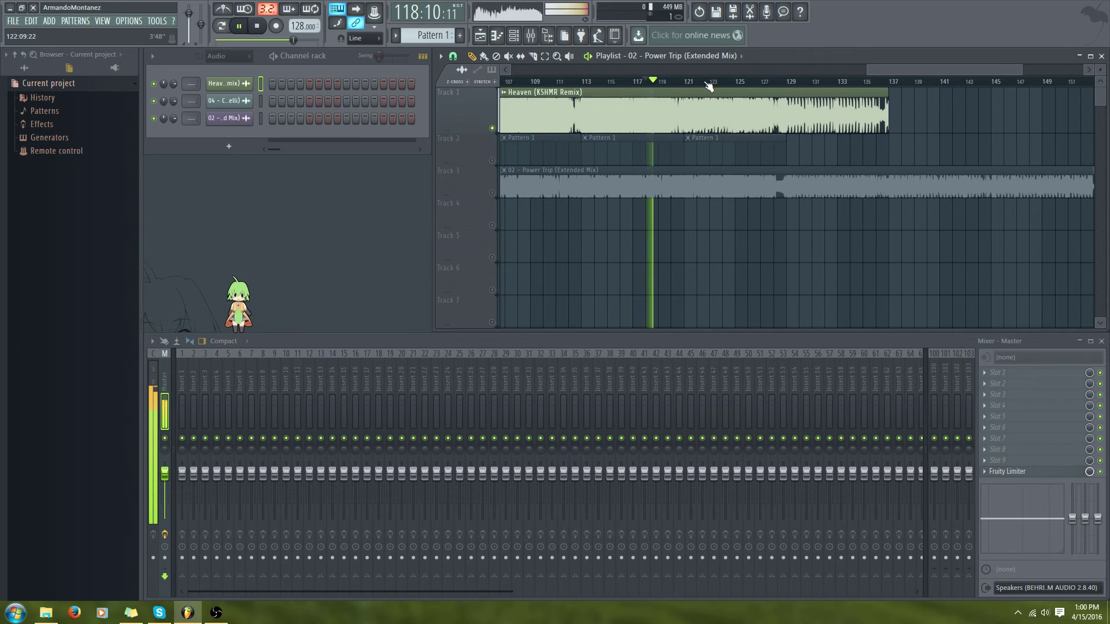
click(706, 84)
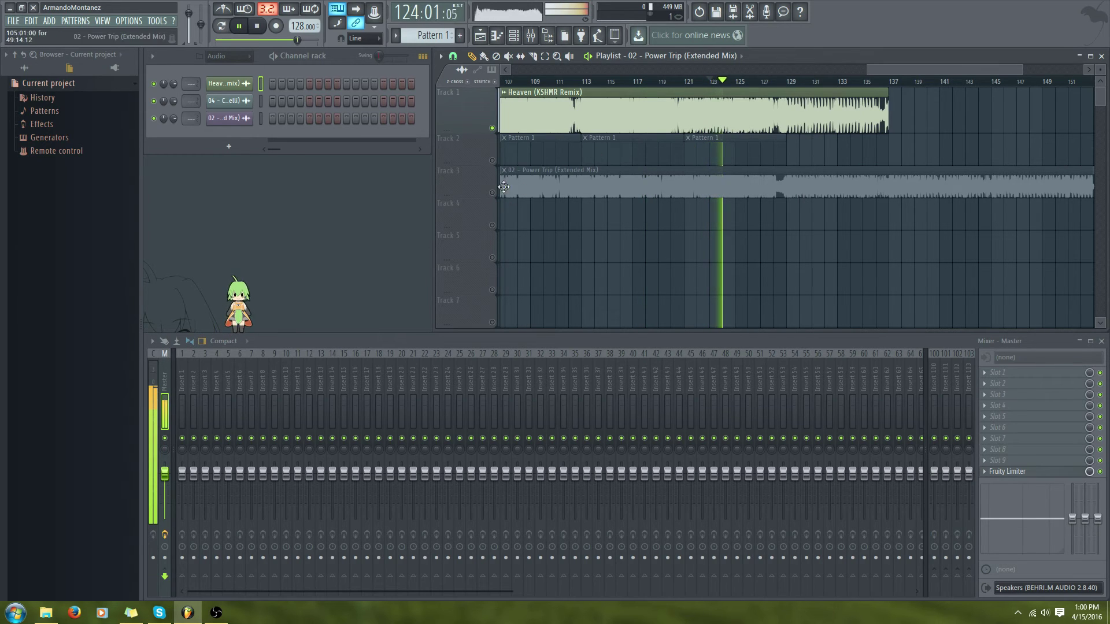
key(space)
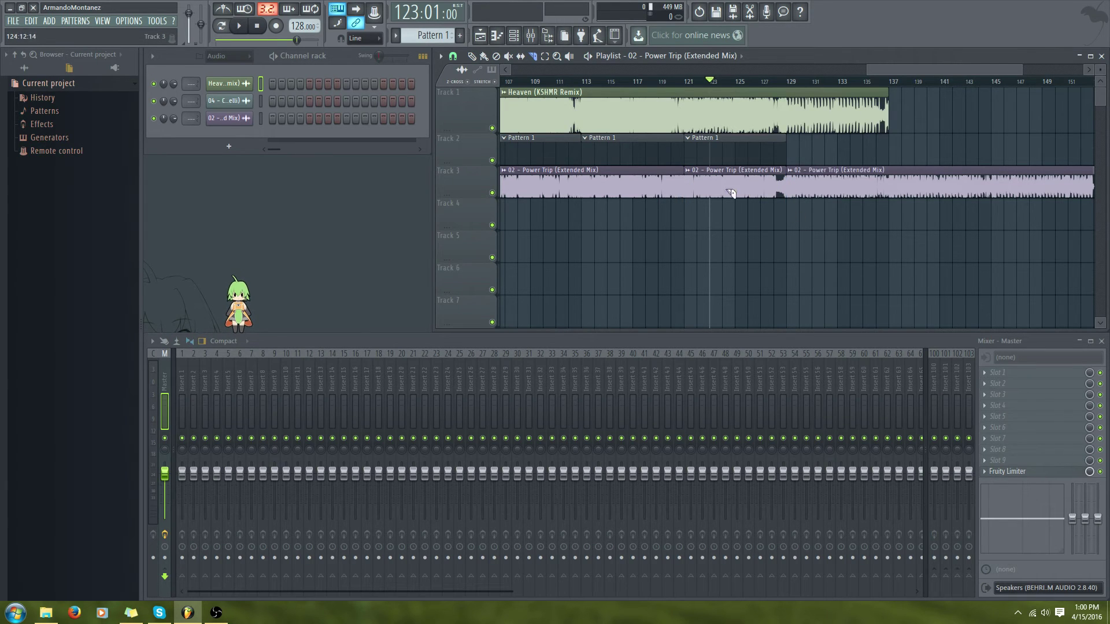
Delete the sliced Power Trip section between bars 121 and 129 and move the remaining clip to start at bar 121
right_click(738, 185)
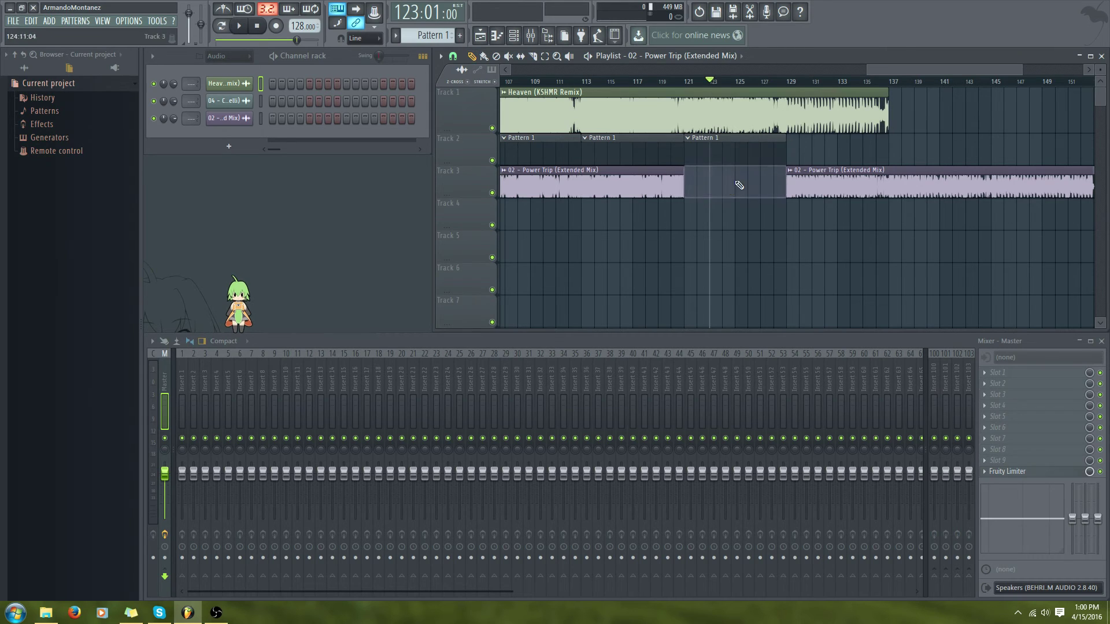
drag(850, 182, 750, 181)
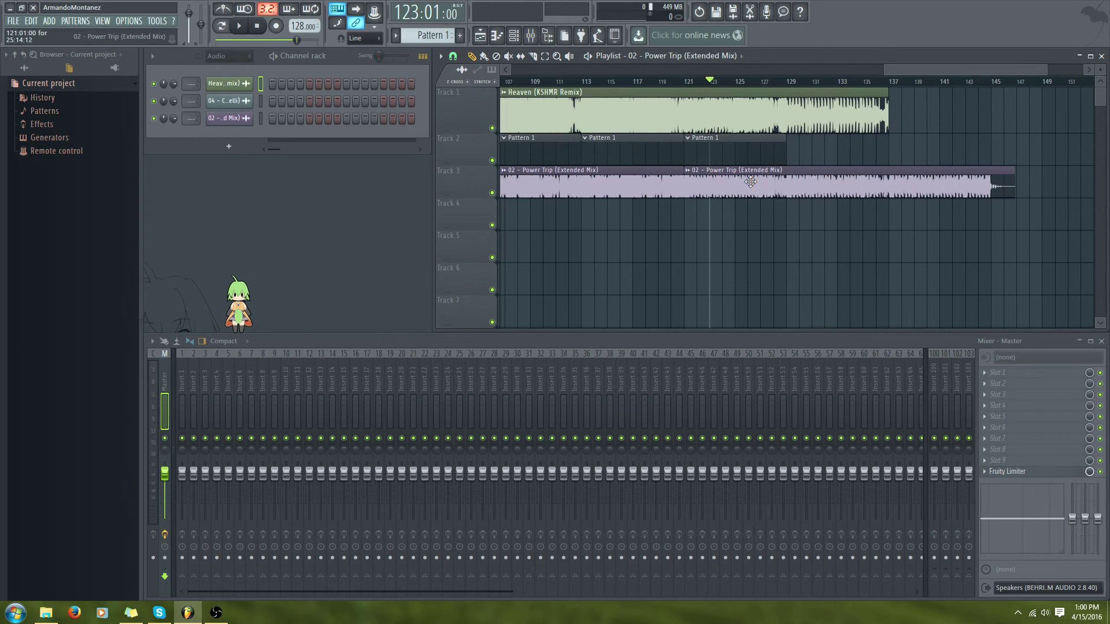
Solo the Power Trip track and audition the rejoined part at several points, including bars 122, 125 and 126
click(787, 82)
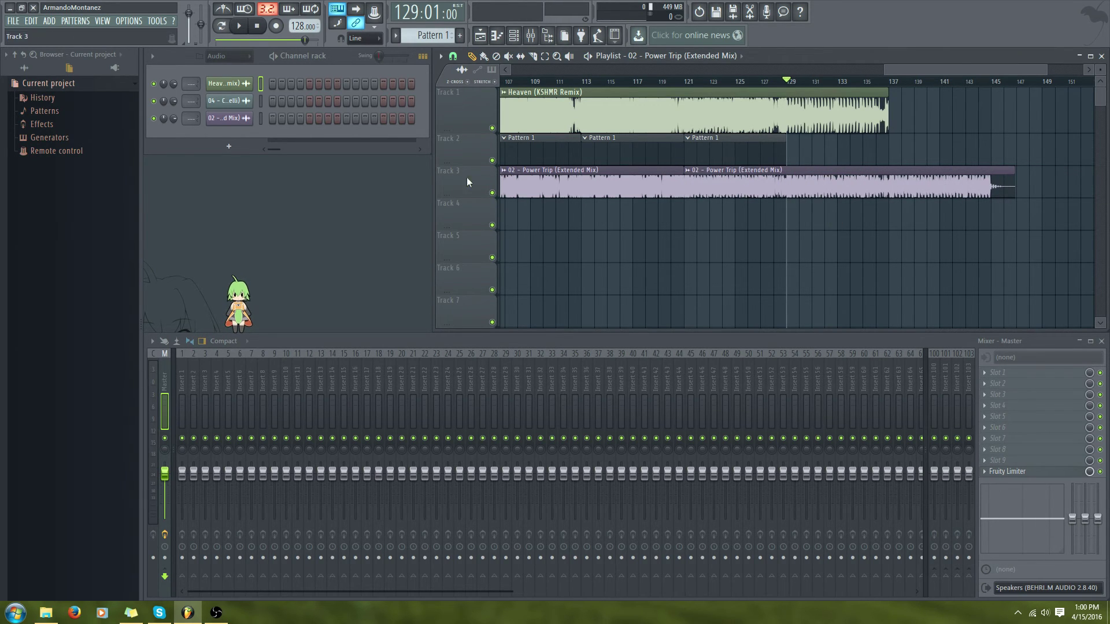
right_click(492, 193)
click(734, 82)
key(space)
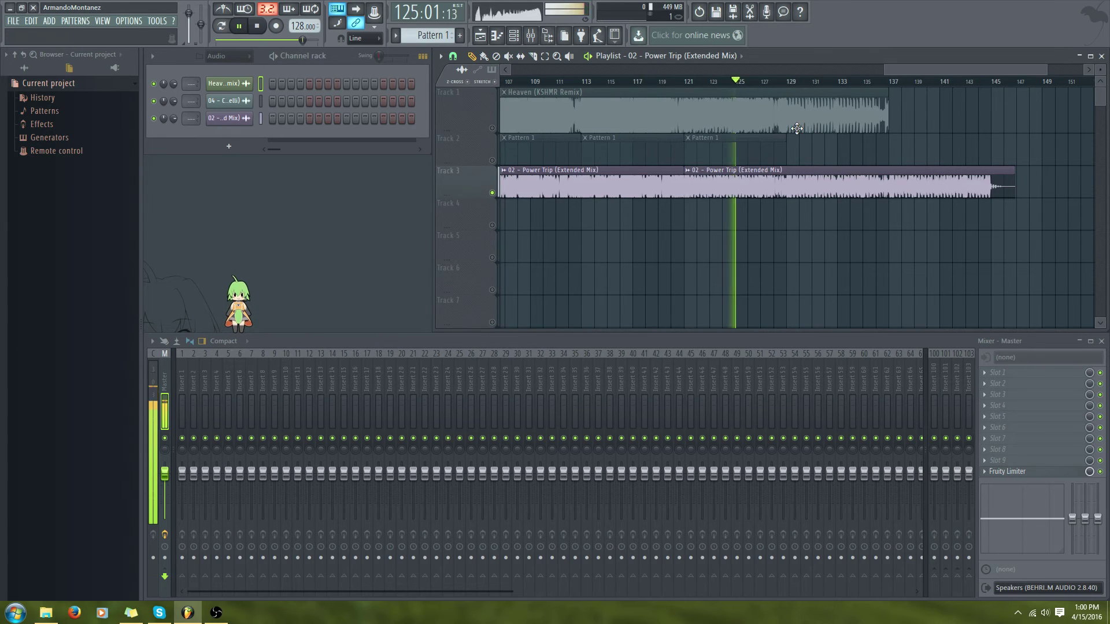
click(797, 82)
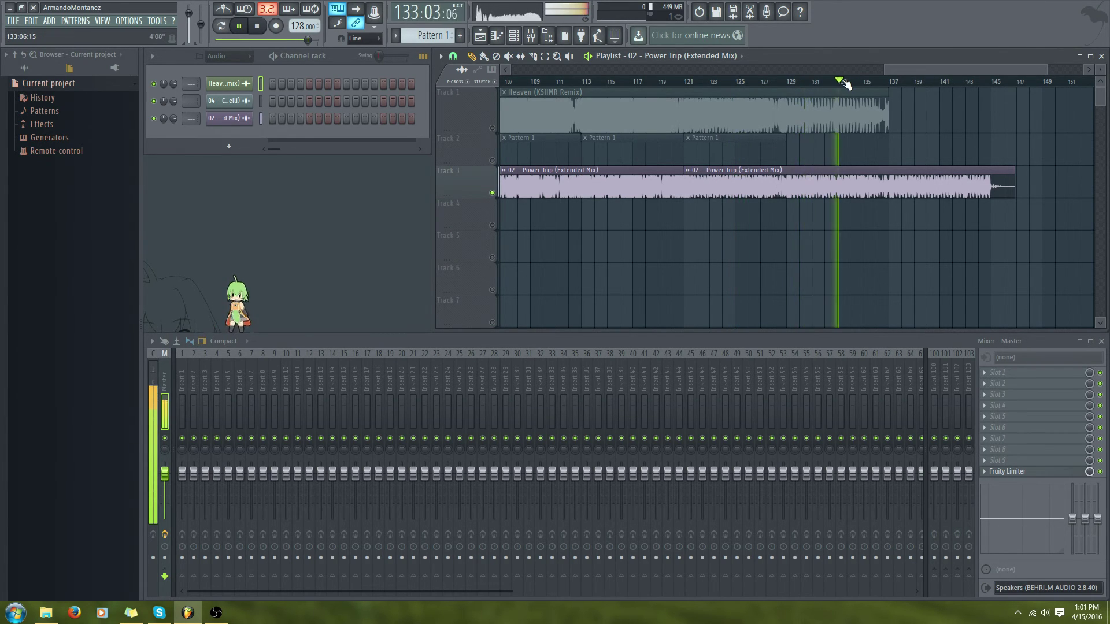
click(697, 82)
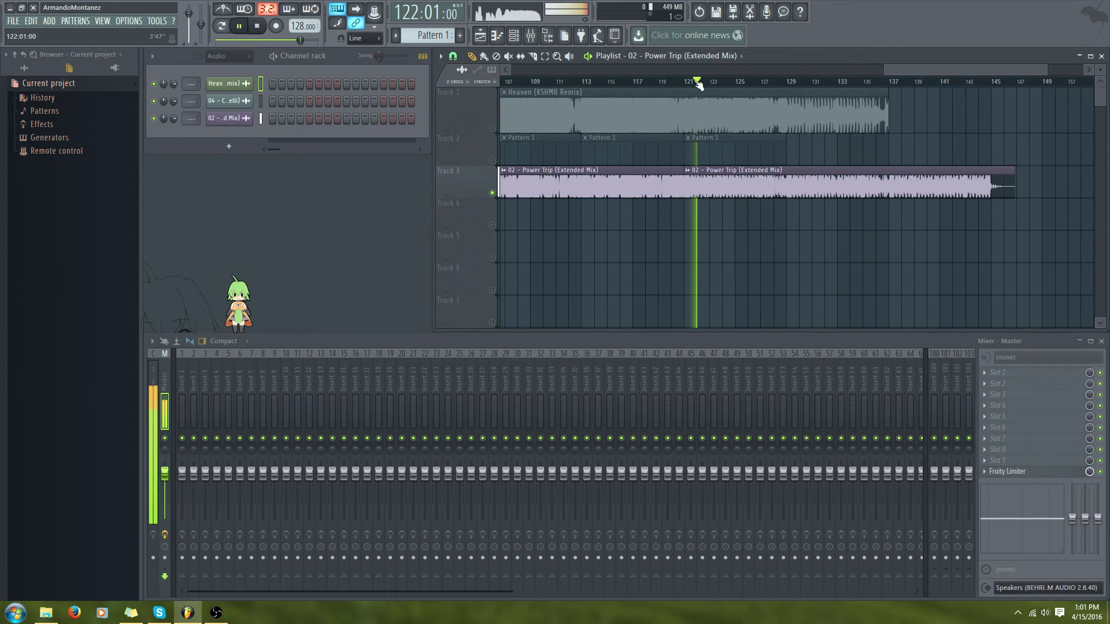
click(770, 83)
click(747, 82)
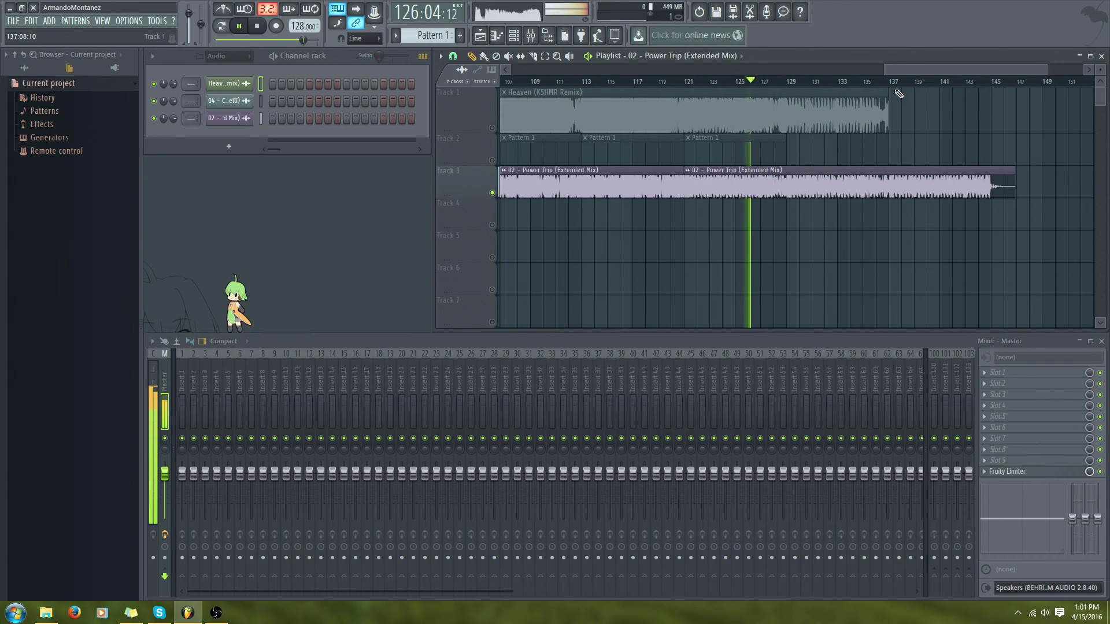
click(811, 83)
key(space)
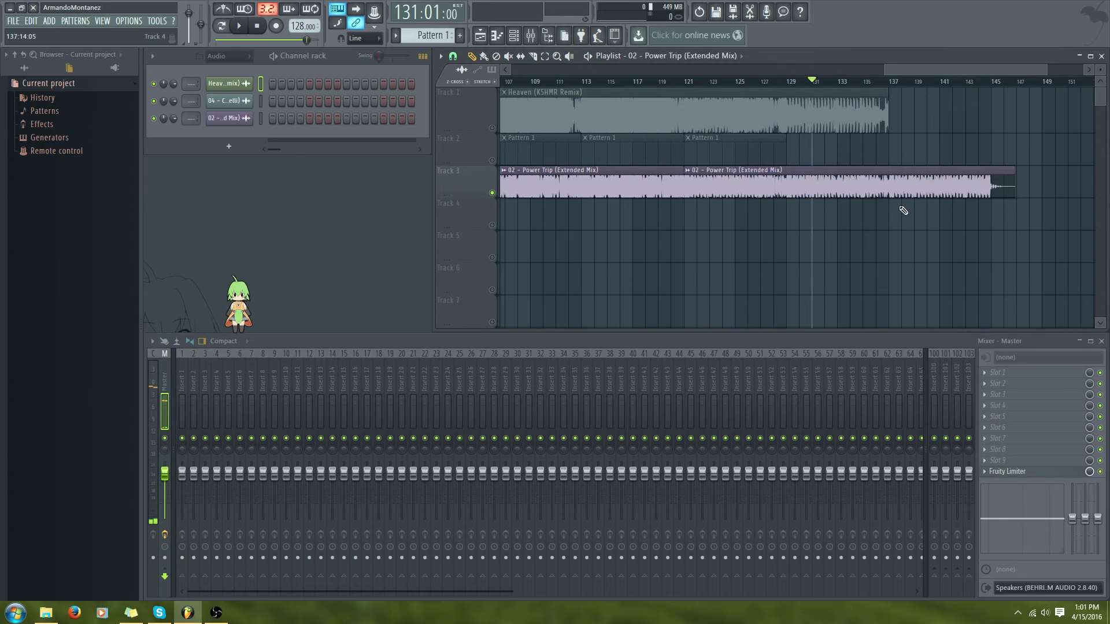
Play Power Trip from bar 137, where the Heaven remix ends, and leave the playback position at bar 137
click(892, 83)
key(space)
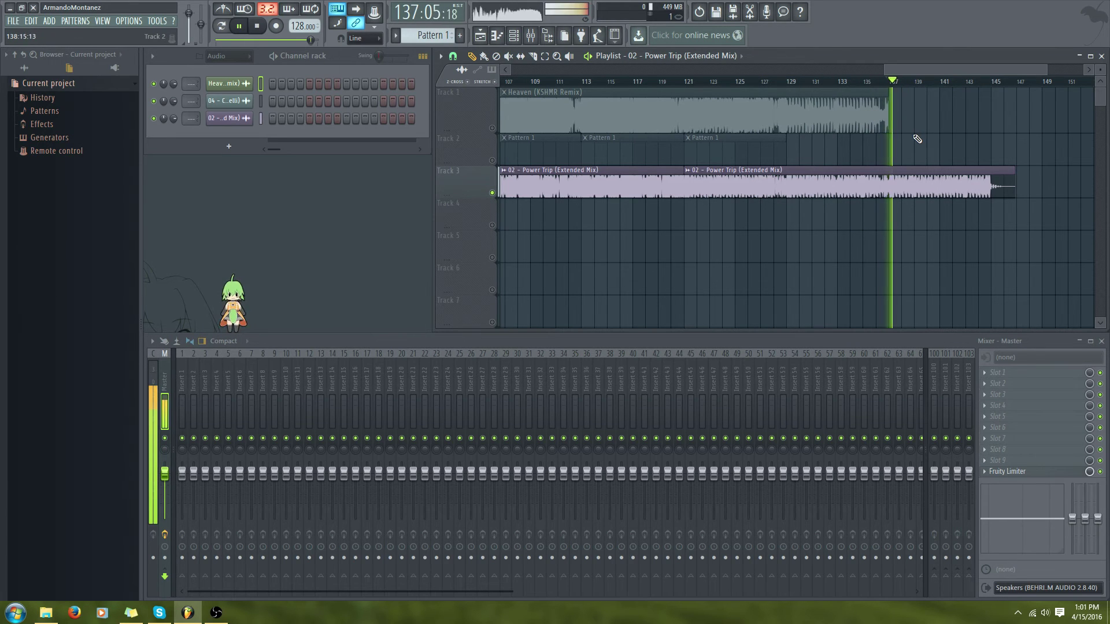
key(space)
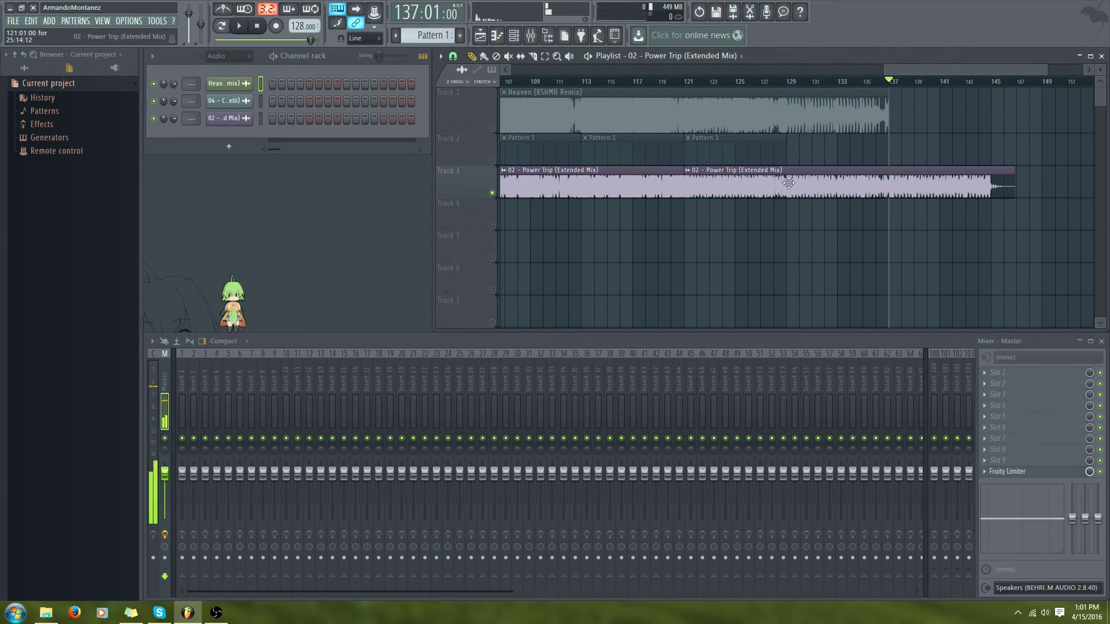
Slice Power Trip at bars 129 and 137, delete the section between, and move the ending clip to start at bar 129
click(532, 56)
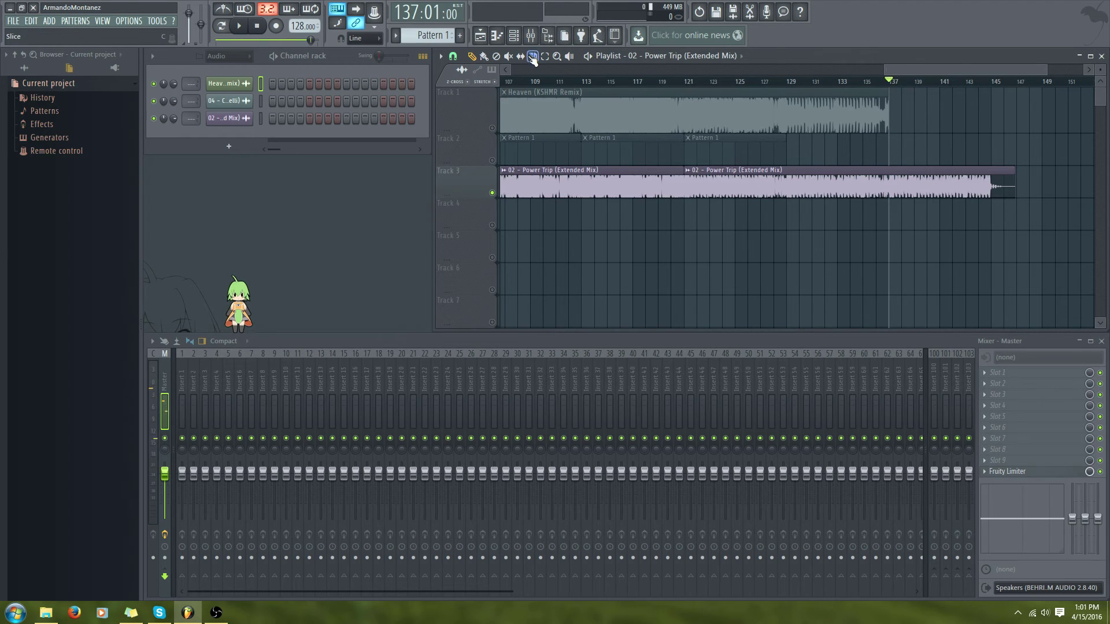
drag(791, 214, 787, 168)
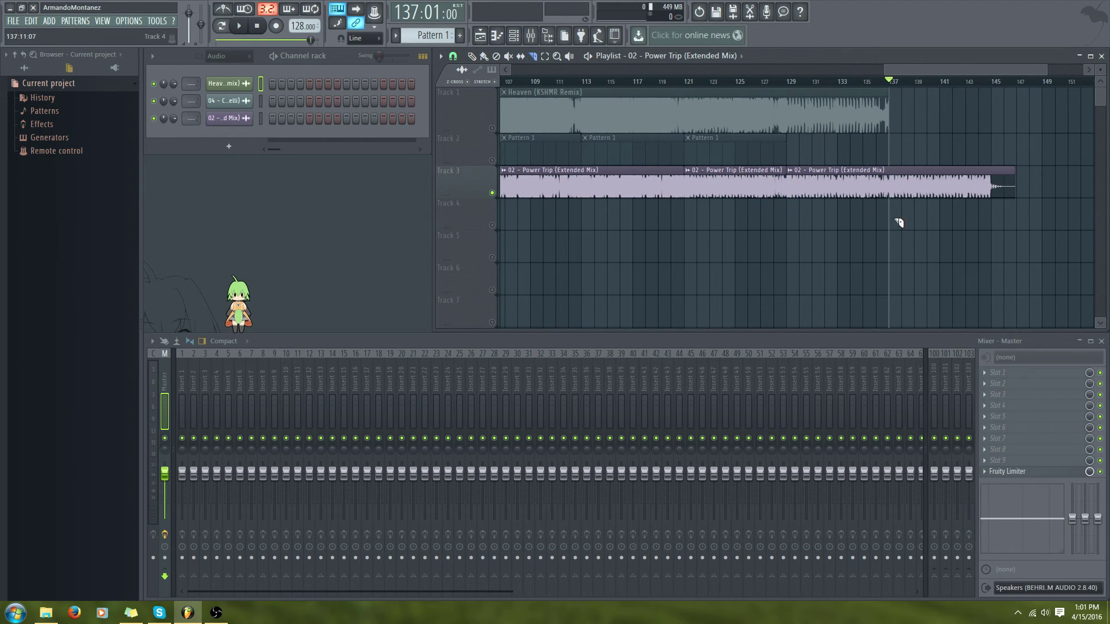
mouse_move(891, 213)
mouse_down()
mouse_move(889, 168)
mouse_move(843, 177)
mouse_up()
click(479, 57)
right_click(841, 181)
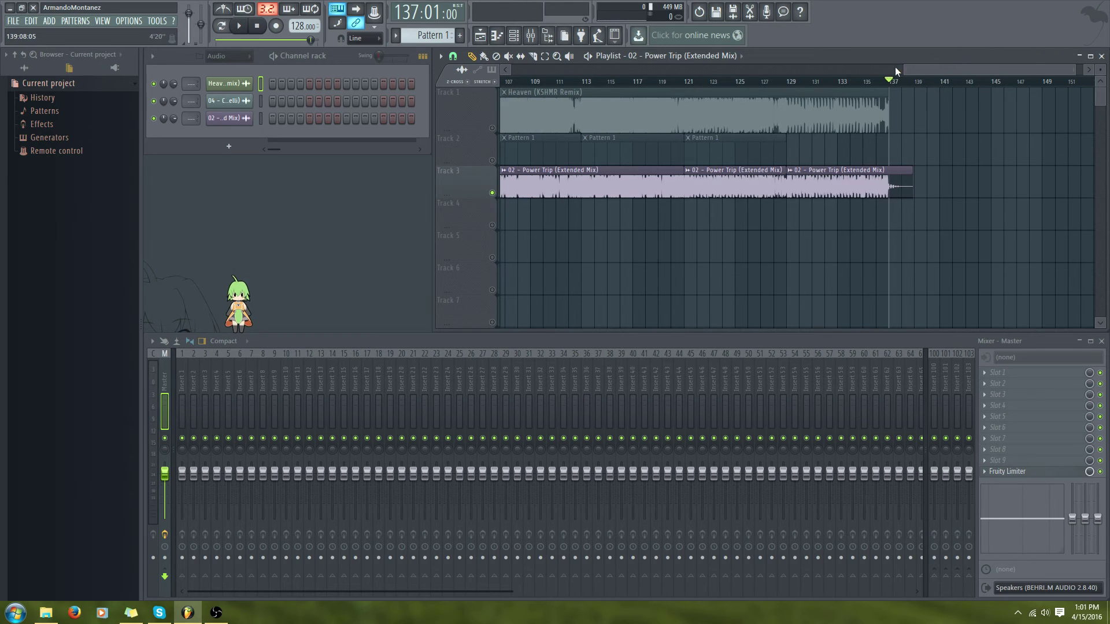
Delete the leftover Power Trip clip at bar 49 on Track 4
drag(896, 71, 436, 72)
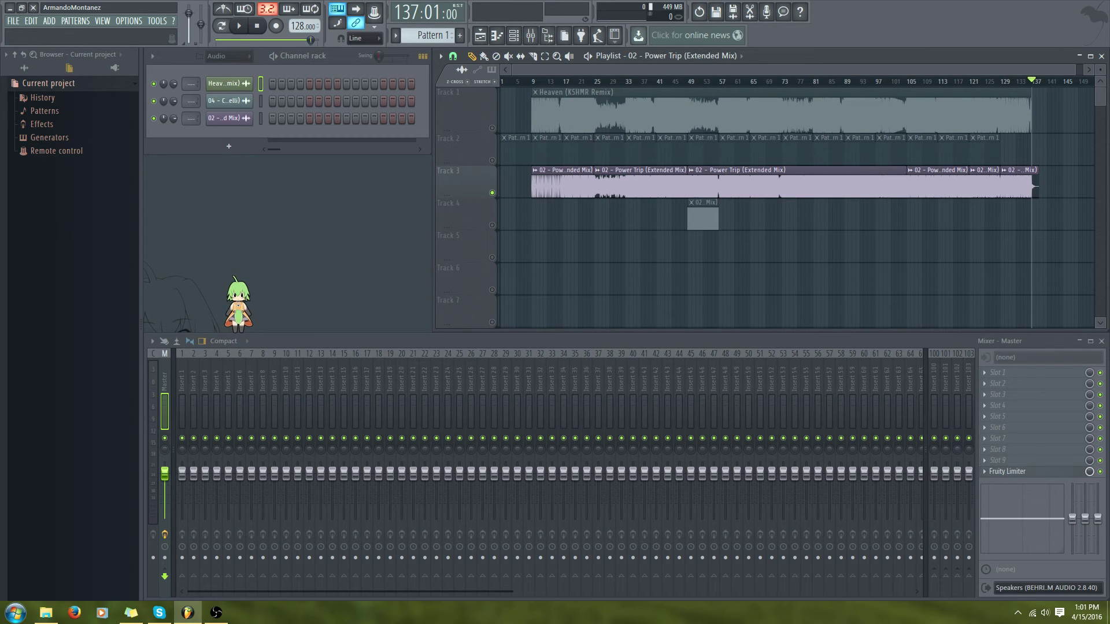
key(alt+Tab)
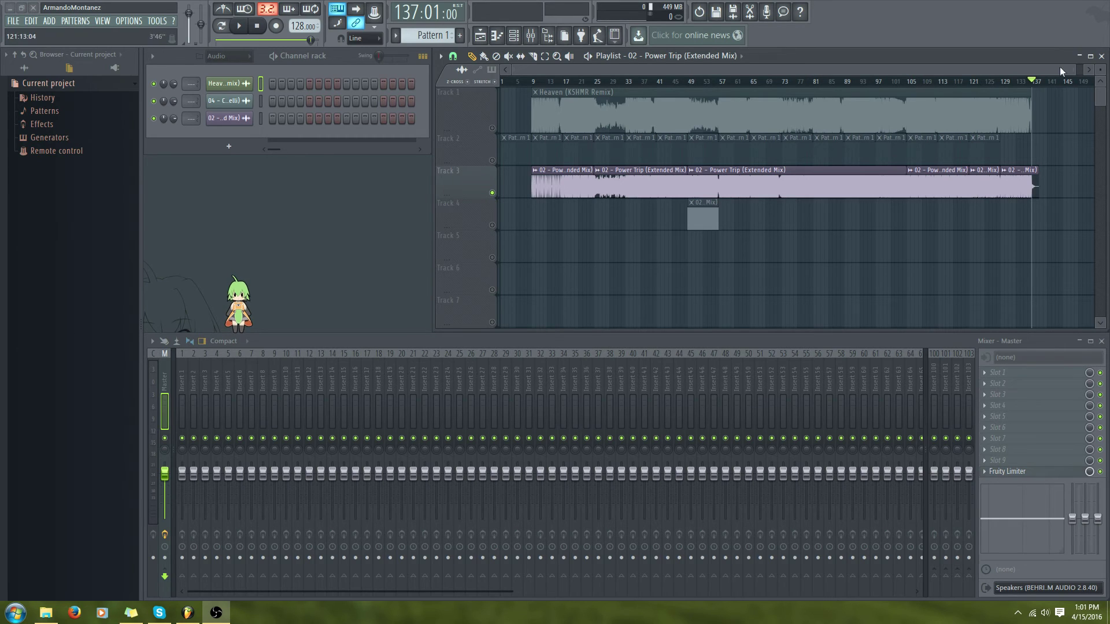
drag(1074, 68, 1097, 82)
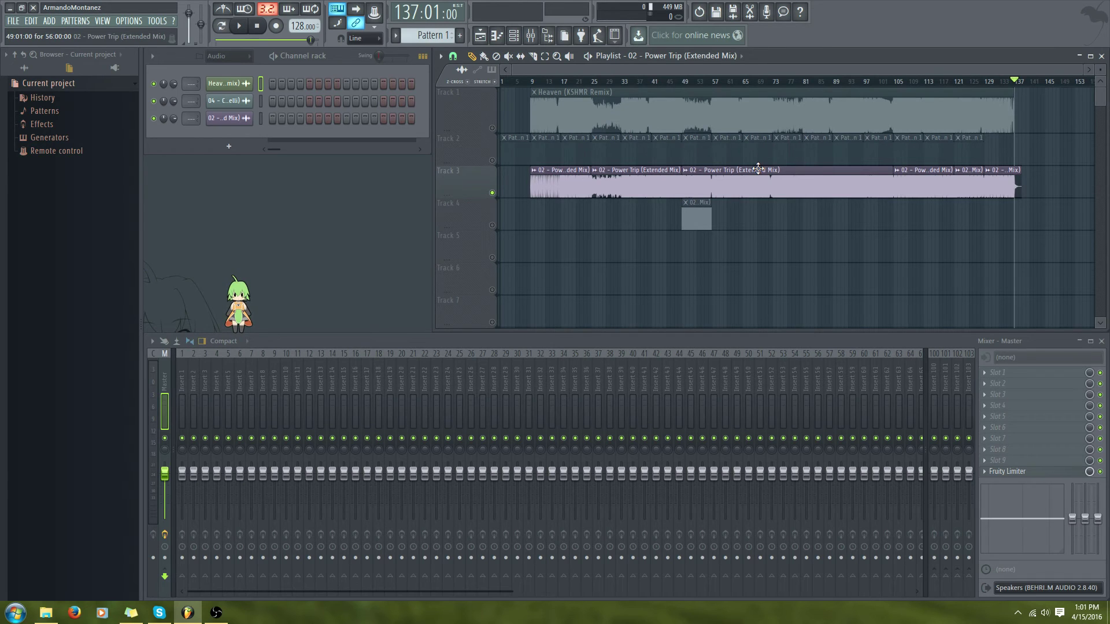
right_click(694, 217)
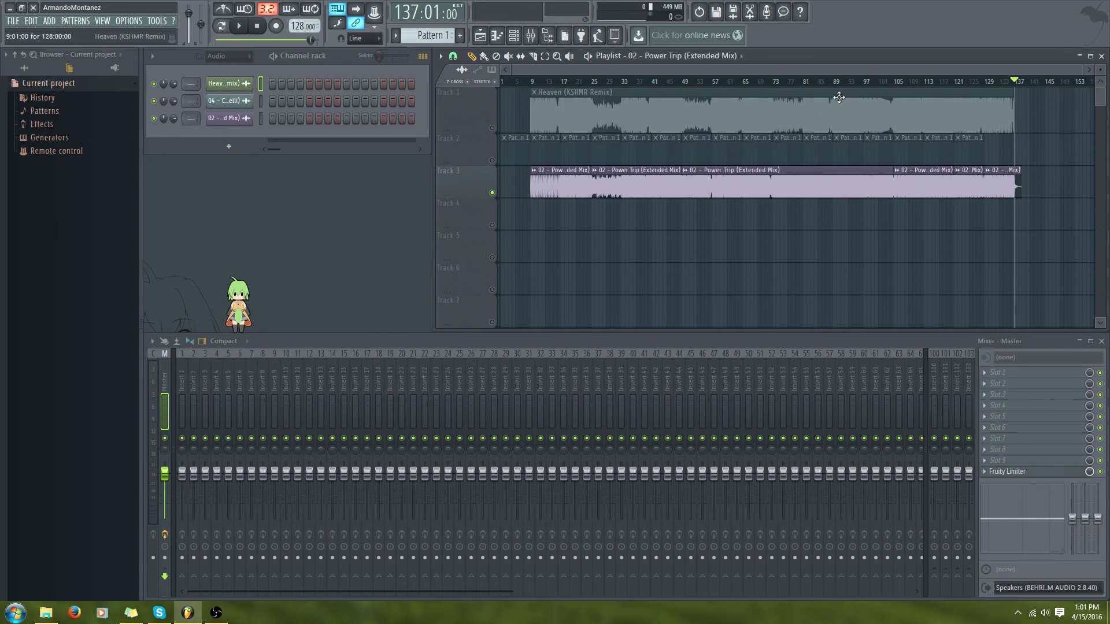
Examine the full arrangements of the Heaven remix and Power Trip against the eight-bar pattern blocks, comparing their matching sections
drag(515, 66, 863, 71)
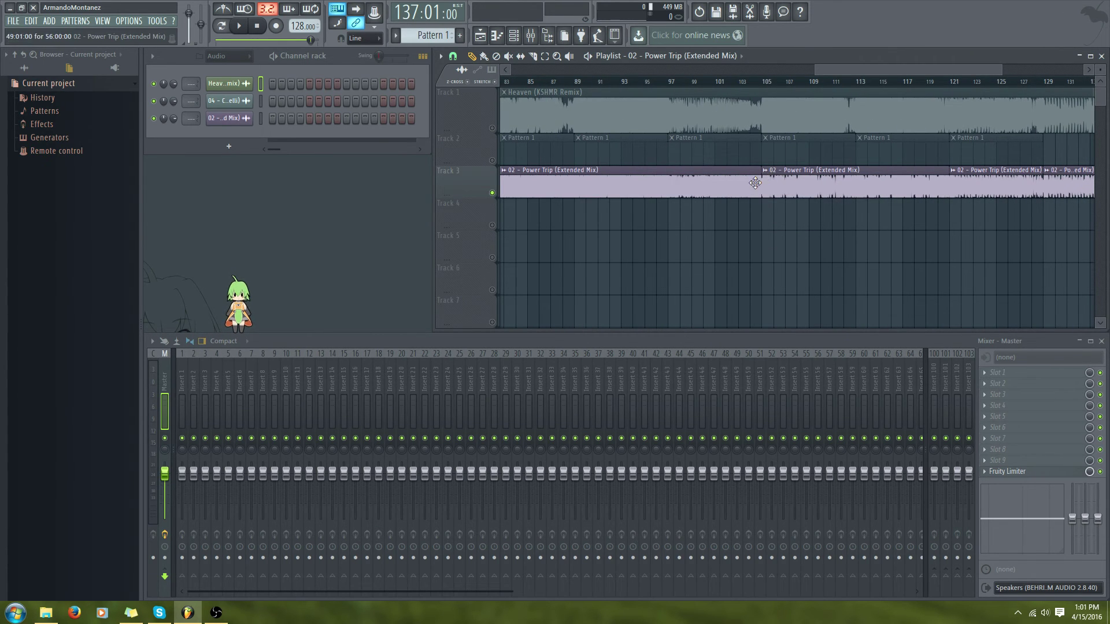
drag(833, 67, 761, 70)
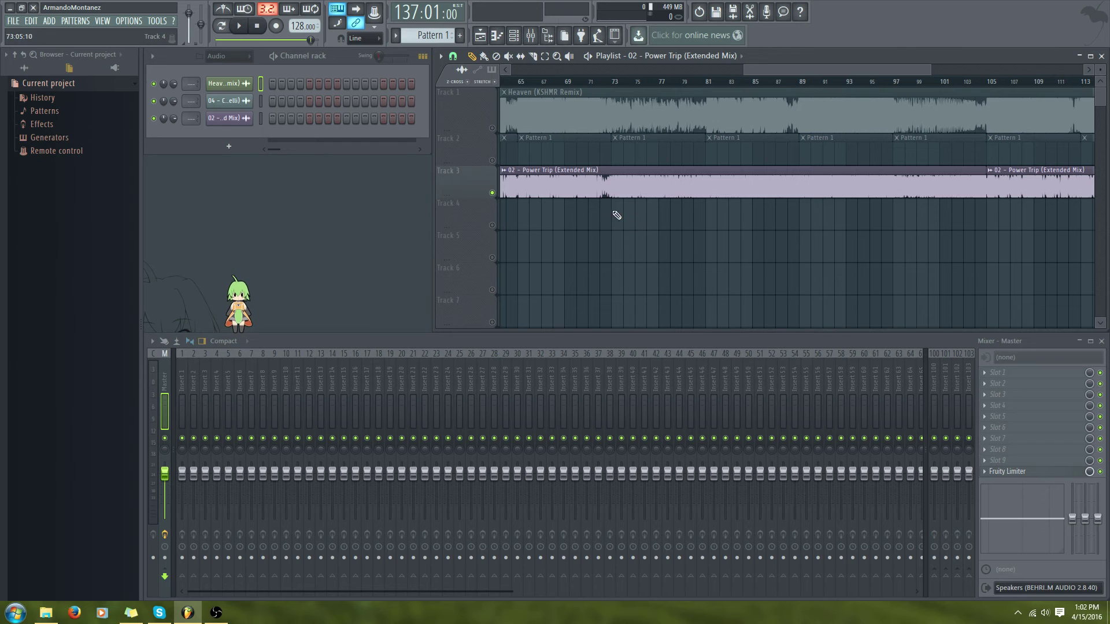
drag(746, 66, 511, 69)
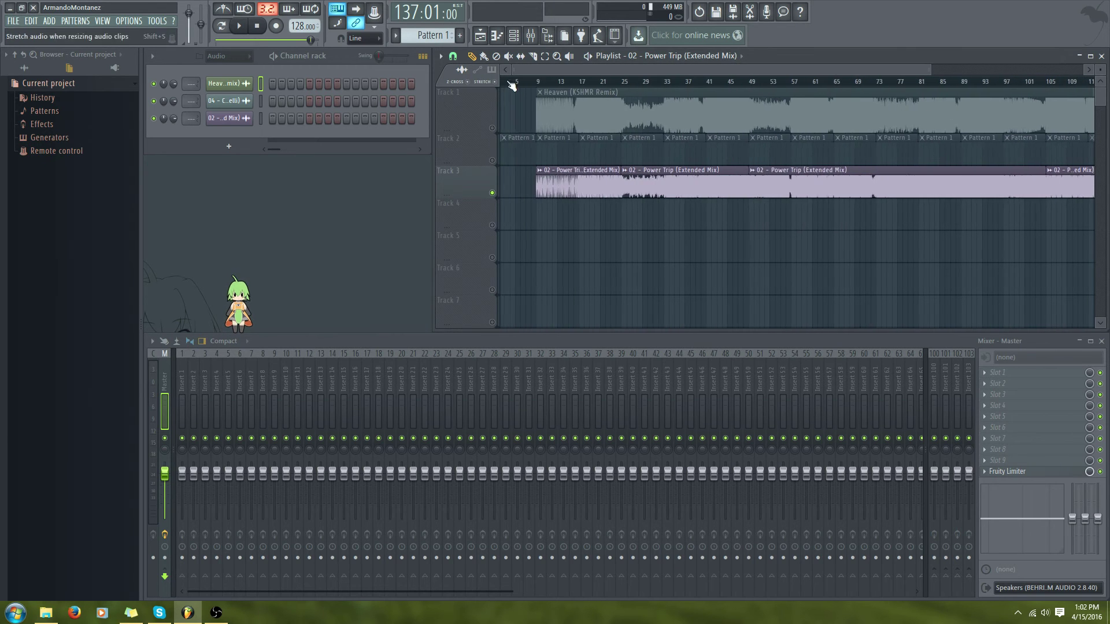
drag(931, 70, 1081, 70)
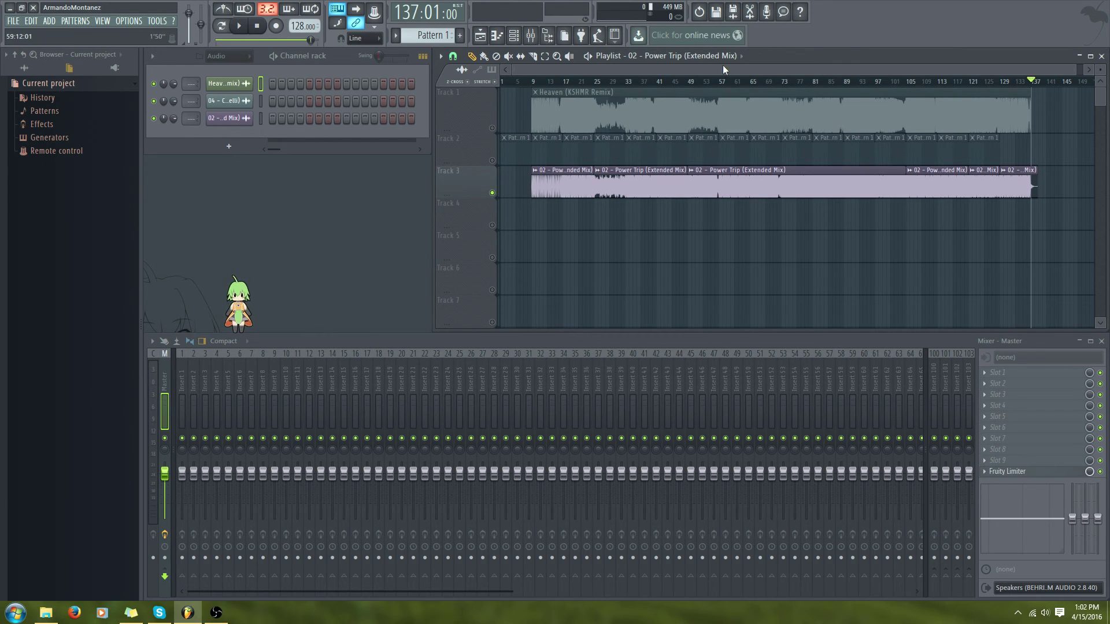
drag(722, 68, 819, 73)
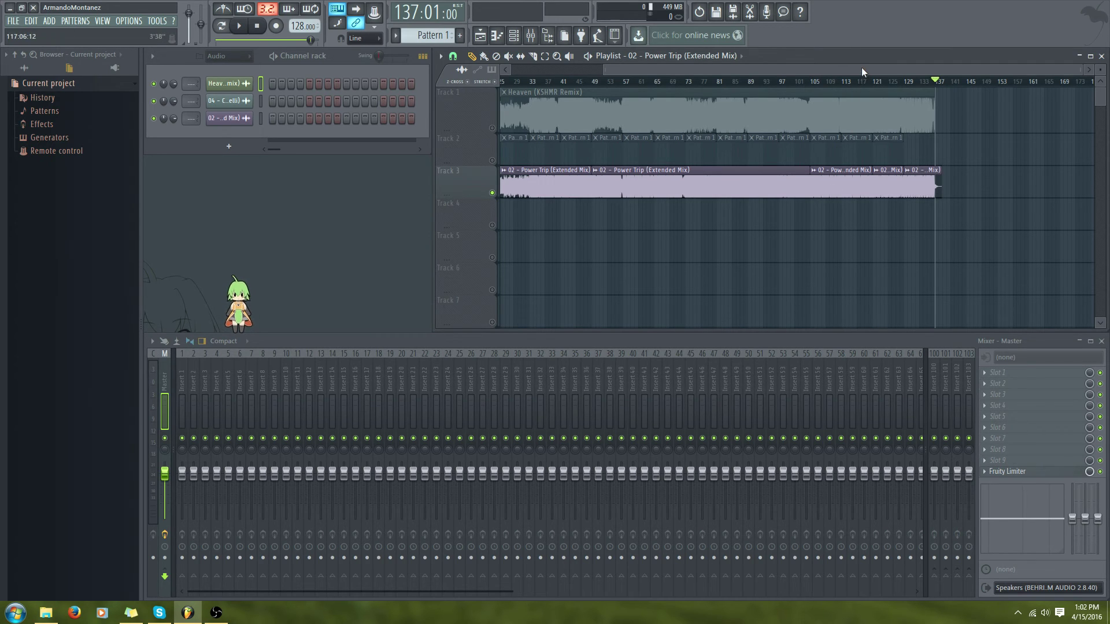
drag(861, 67, 781, 71)
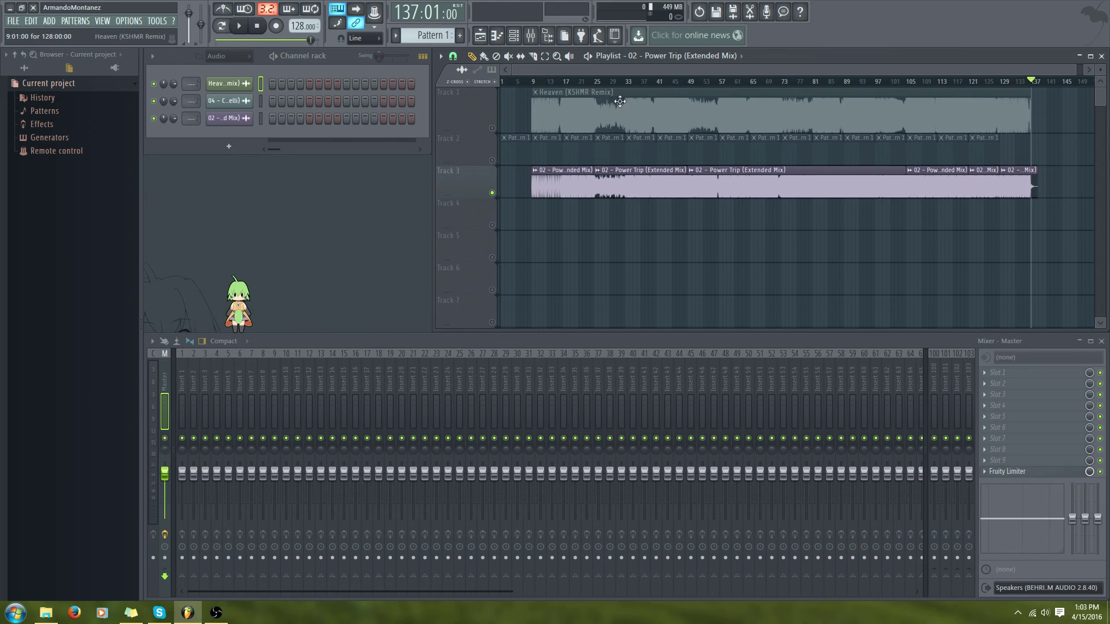
drag(1074, 66, 879, 69)
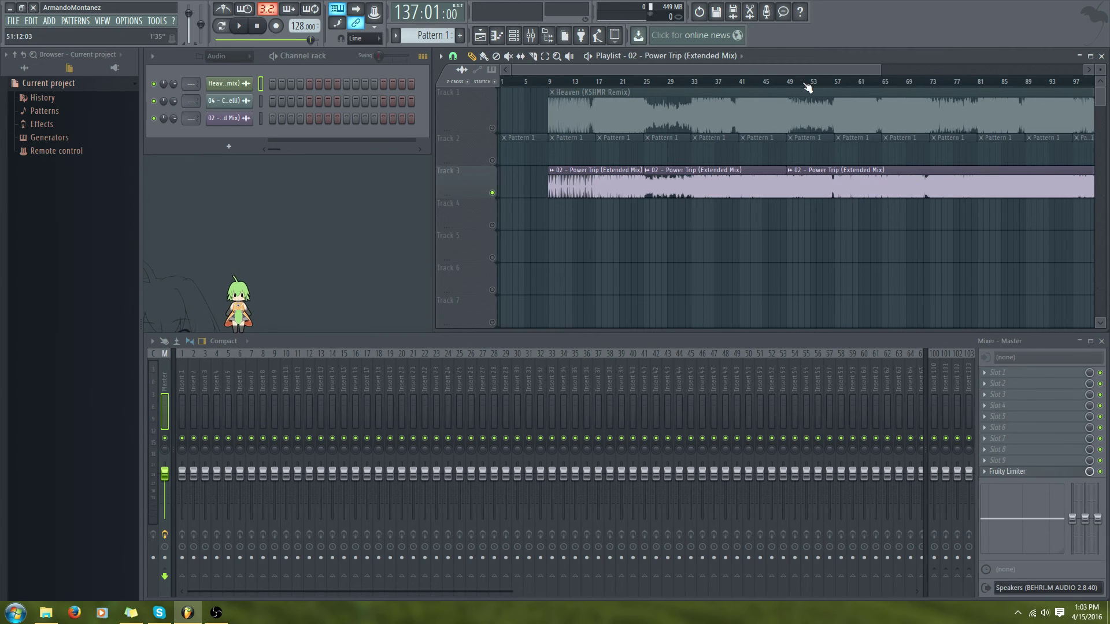
drag(799, 70, 930, 68)
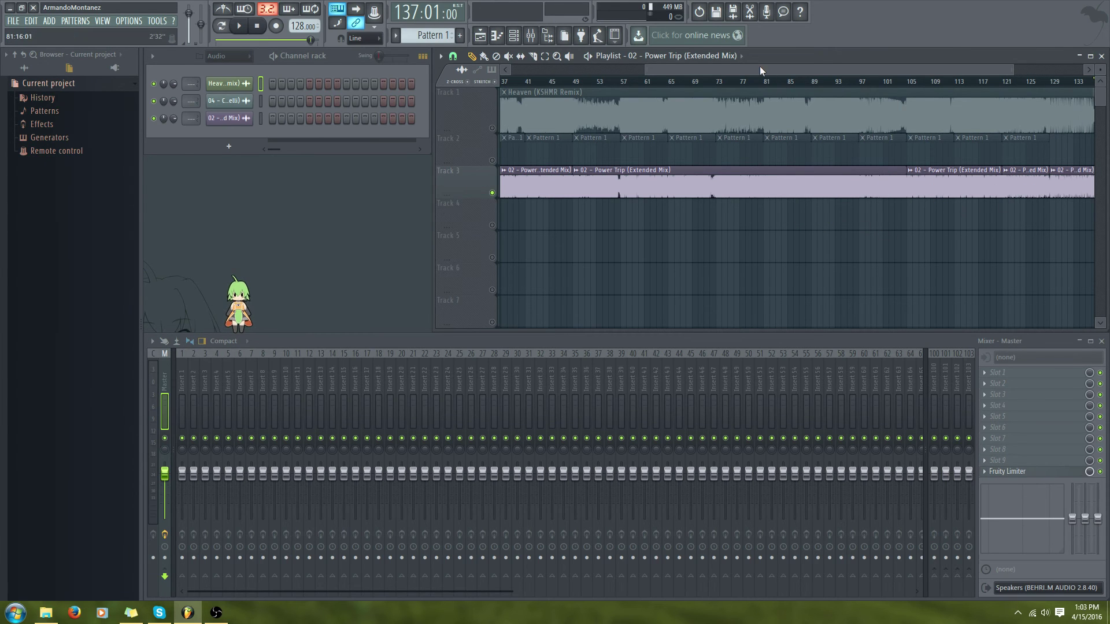
drag(759, 66, 884, 68)
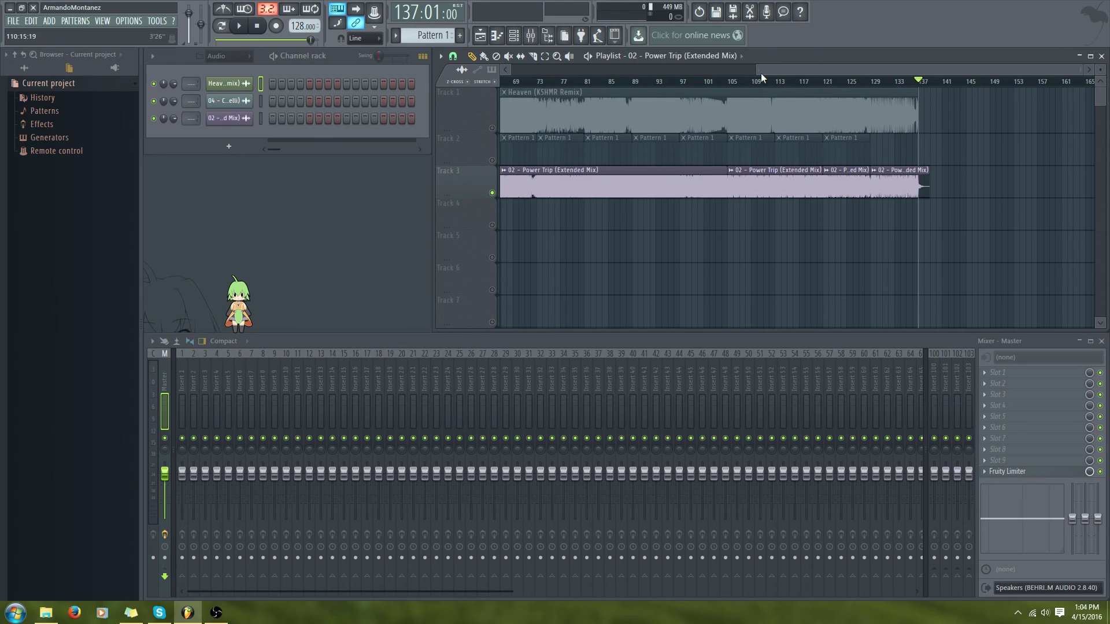
drag(761, 72, 506, 70)
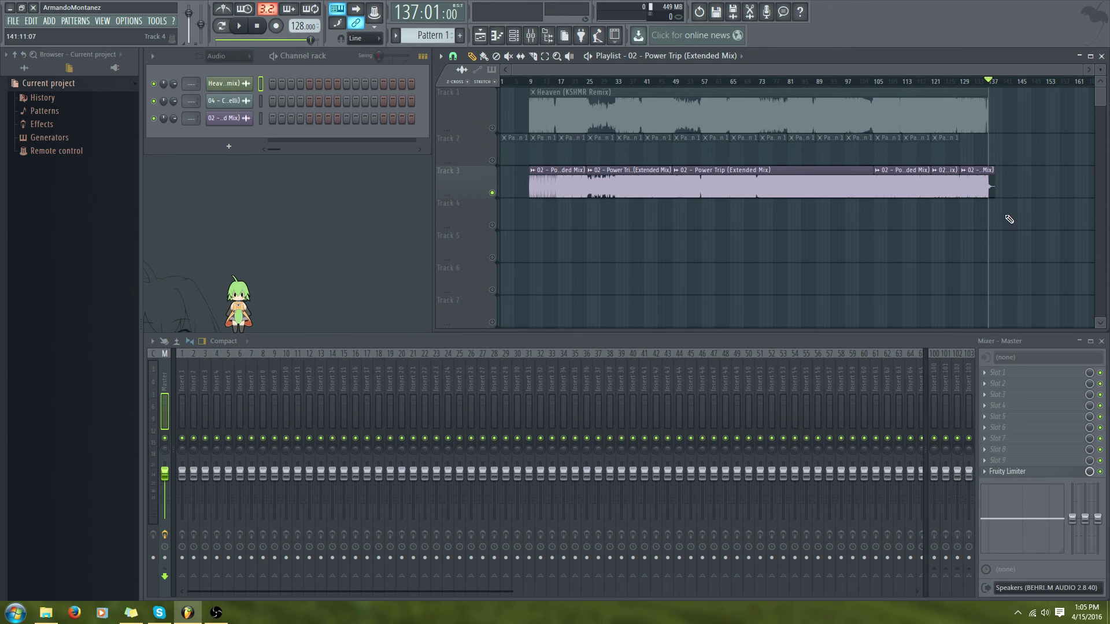
Move all Power Trip clips and the Heaven remix clip to start at bar 1, and unsolo the Power Trip track
drag(1003, 225, 495, 185)
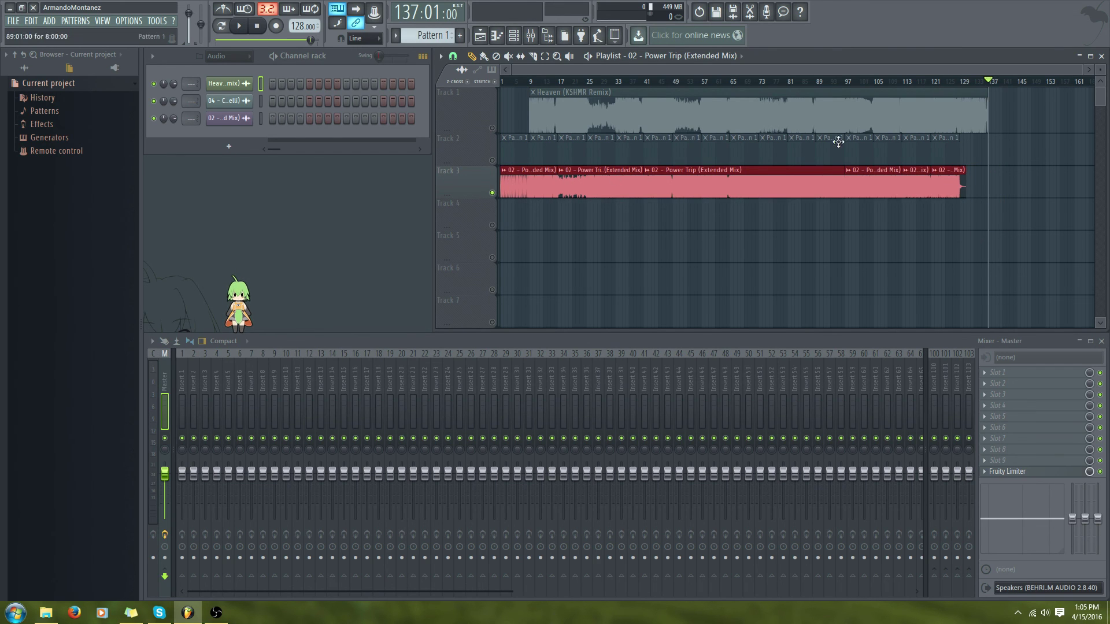
drag(1027, 109, 628, 110)
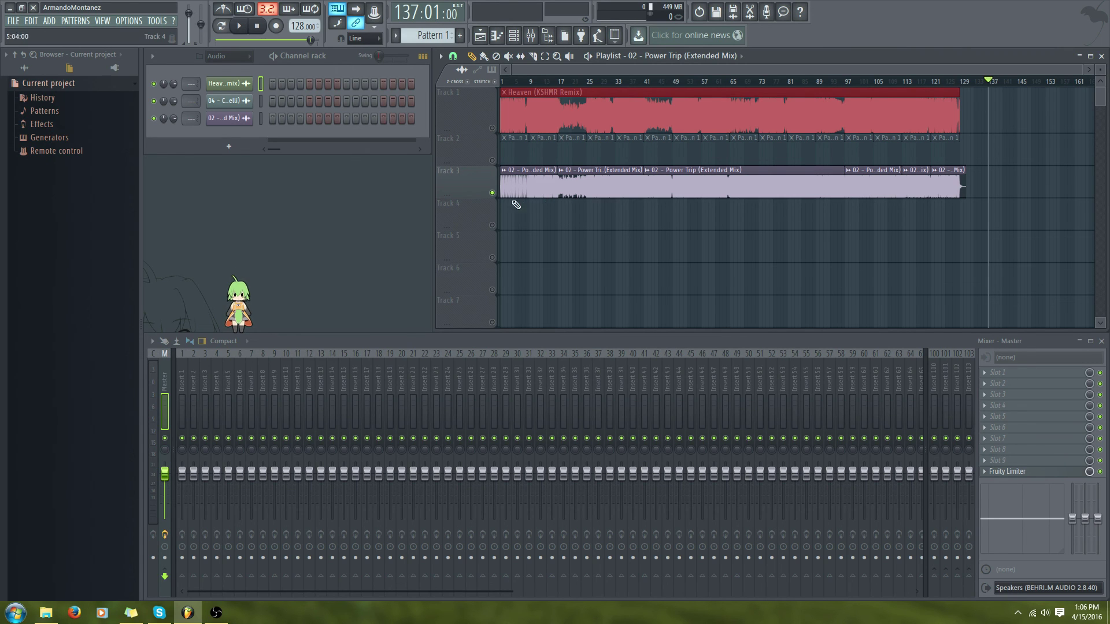
right_click(493, 193)
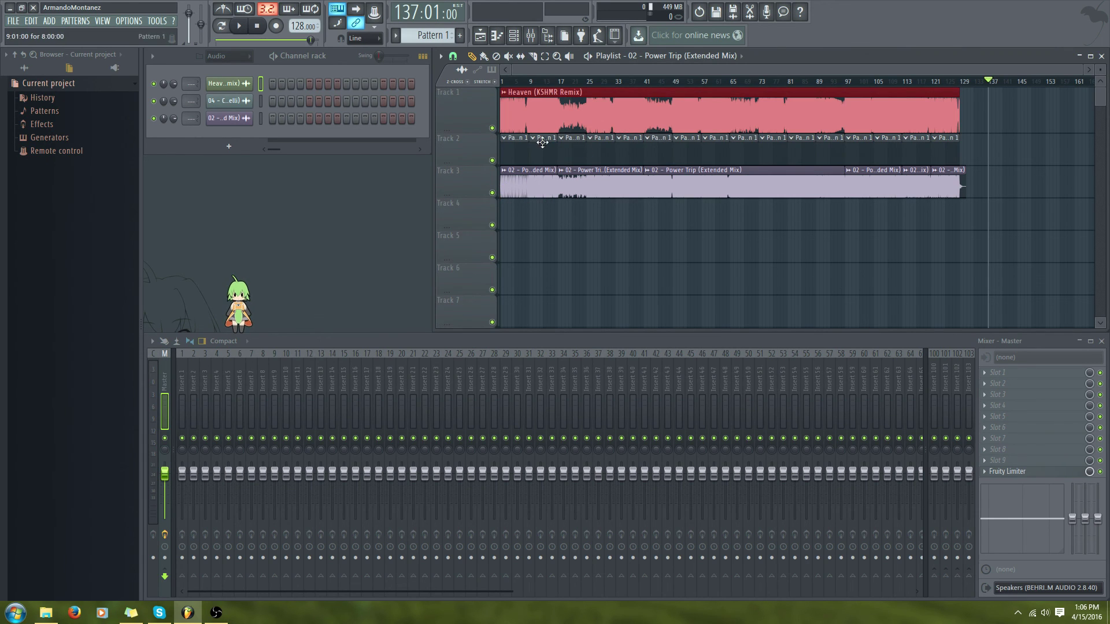